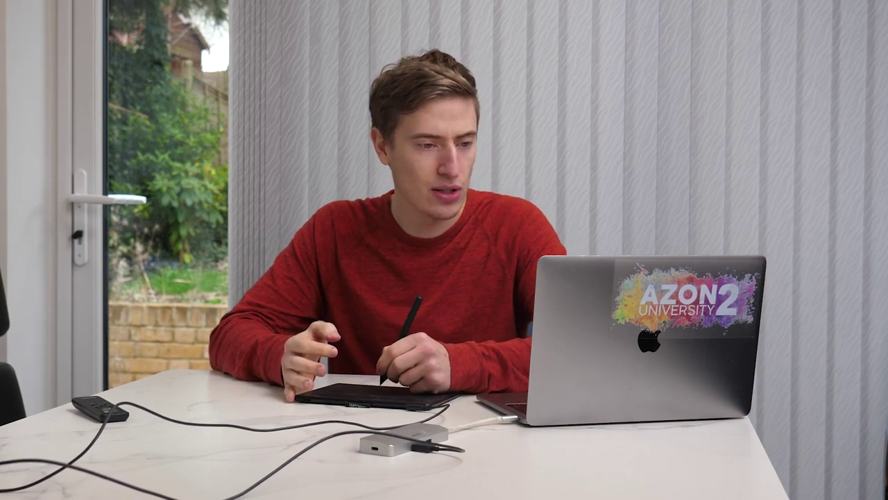
# Step: Sketch a large open-bottomed T-shirt frame with the pencil and handwrite "t shirt" above its upper edge
pyautogui.moveTo(678, 99)
pyautogui.mouseDown()
pyautogui.moveTo(696, 436)
pyautogui.moveTo(680, 478)
pyautogui.moveTo(668, 477)
pyautogui.mouseUp()
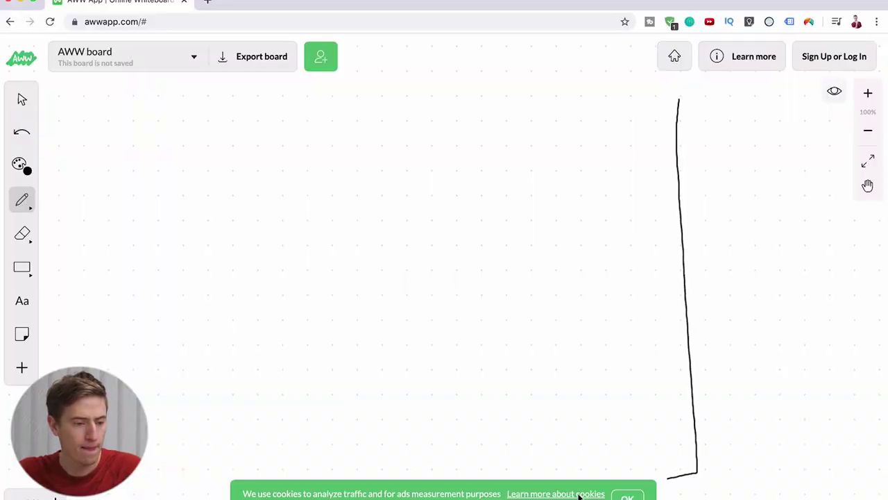
pyautogui.moveTo(320, 460)
pyautogui.mouseDown()
pyautogui.moveTo(320, 313)
pyautogui.moveTo(301, 87)
pyautogui.moveTo(338, 75)
pyautogui.mouseUp()
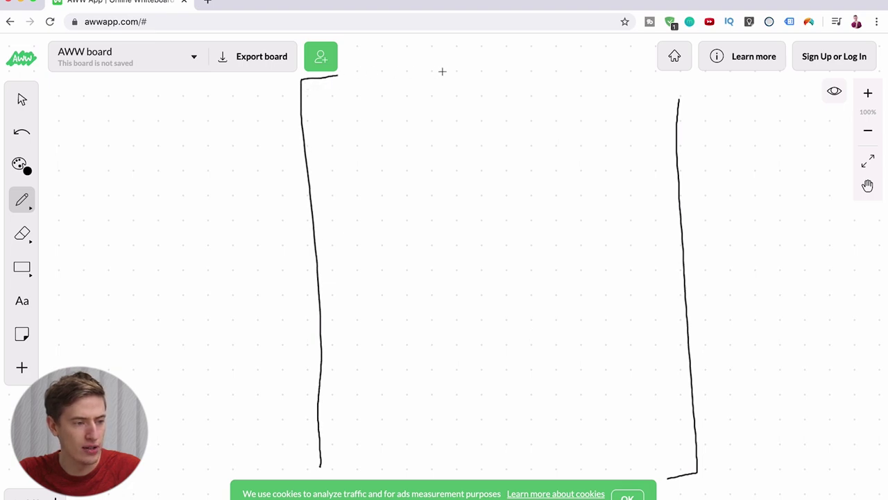
pyautogui.moveTo(678, 100)
pyautogui.mouseDown()
pyautogui.moveTo(666, 77)
pyautogui.moveTo(515, 90)
pyautogui.moveTo(322, 78)
pyautogui.mouseUp()
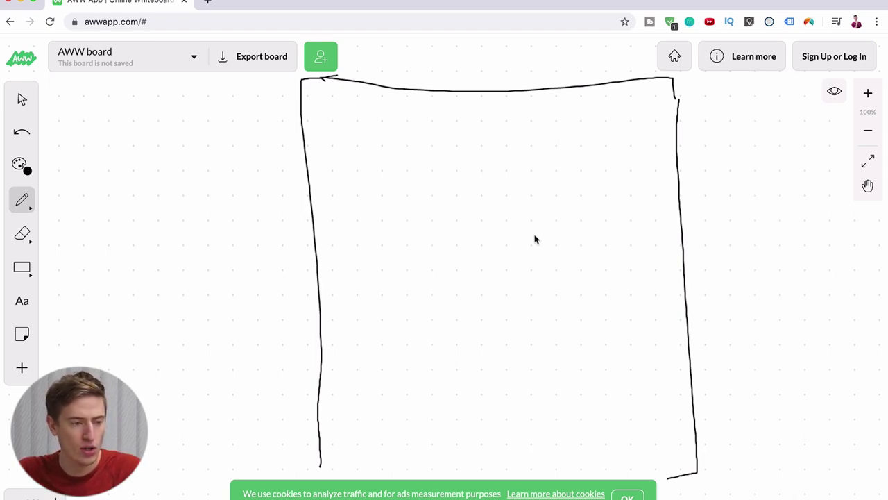
pyautogui.moveTo(401, 53)
pyautogui.mouseDown()
pyautogui.moveTo(404, 83)
pyautogui.moveTo(415, 69)
pyautogui.moveTo(432, 84)
pyautogui.moveTo(465, 76)
pyautogui.moveTo(459, 84)
pyautogui.mouseUp()
pyautogui.moveTo(457, 48)
pyautogui.mouseDown()
pyautogui.moveTo(478, 88)
pyautogui.moveTo(486, 67)
pyautogui.mouseUp()
pyautogui.moveTo(486, 48)
pyautogui.mouseDown()
pyautogui.moveTo(478, 87)
pyautogui.moveTo(499, 62)
pyautogui.mouseUp()
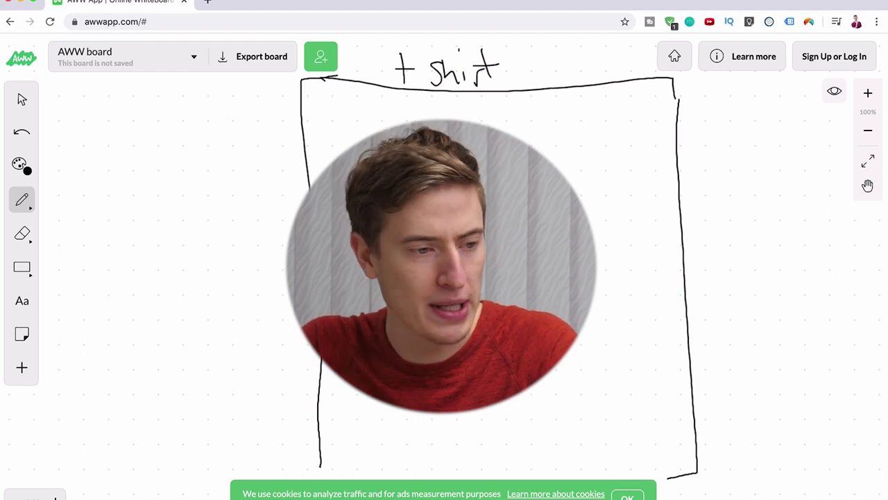
# Step: Draw a wide oval across the upper part of the T-shirt frame and handwrite "text" inside it
pyautogui.moveTo(648, 143)
pyautogui.mouseDown()
pyautogui.moveTo(604, 123)
pyautogui.moveTo(472, 104)
pyautogui.moveTo(310, 139)
pyautogui.moveTo(345, 216)
pyautogui.moveTo(601, 220)
pyautogui.moveTo(633, 120)
pyautogui.mouseUp()
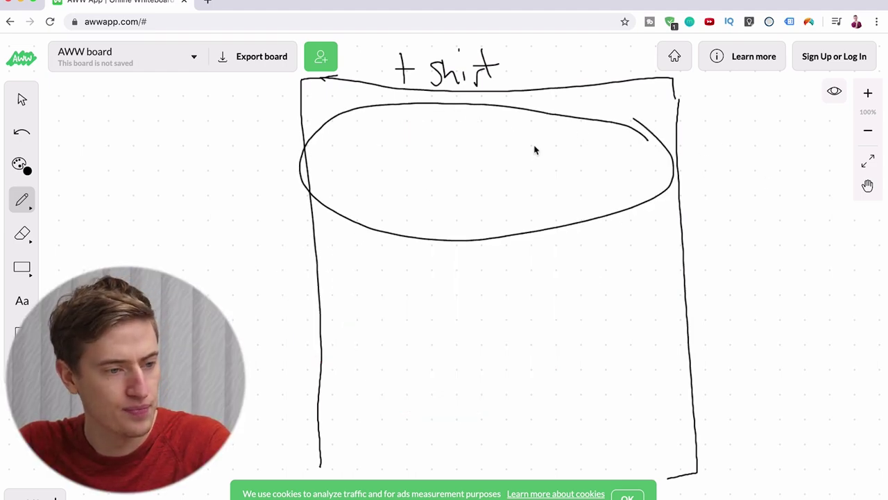
pyautogui.moveTo(404, 144); pyautogui.dragTo(409, 192)
pyautogui.moveTo(377, 166); pyautogui.dragTo(458, 179)
pyautogui.moveTo(452, 162)
pyautogui.mouseDown()
pyautogui.moveTo(482, 182)
pyautogui.moveTo(465, 194)
pyautogui.mouseUp()
pyautogui.moveTo(488, 146)
pyautogui.mouseDown()
pyautogui.moveTo(488, 184)
pyautogui.moveTo(507, 169)
pyautogui.mouseUp()
# Step: Add a small oval marked "image" below the text oval and a larger oval marked "text" beneath that
pyautogui.moveTo(605, 219)
pyautogui.mouseDown()
pyautogui.moveTo(559, 212)
pyautogui.moveTo(373, 252)
pyautogui.moveTo(585, 254)
pyautogui.moveTo(573, 212)
pyautogui.mouseUp()
pyautogui.moveTo(410, 251)
pyautogui.mouseDown()
pyautogui.moveTo(456, 270)
pyautogui.moveTo(473, 259)
pyautogui.moveTo(473, 286)
pyautogui.moveTo(510, 262)
pyautogui.mouseUp()
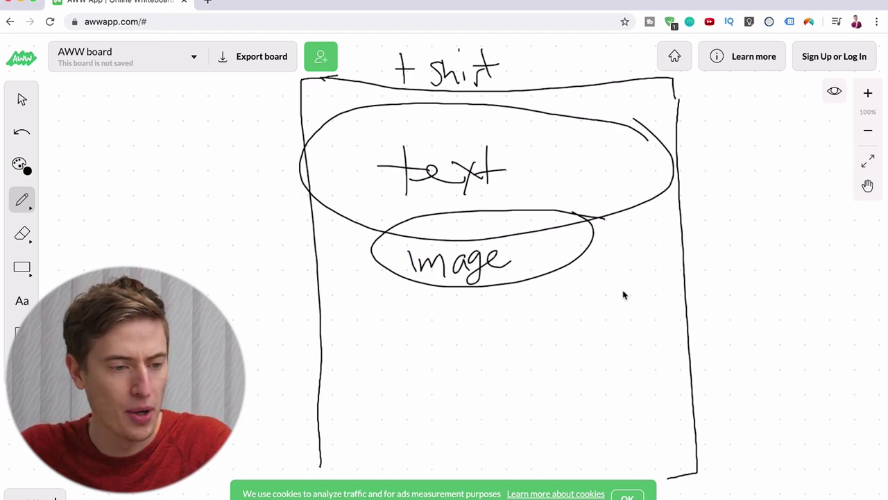
pyautogui.moveTo(665, 280)
pyautogui.mouseDown()
pyautogui.moveTo(600, 264)
pyautogui.moveTo(537, 267)
pyautogui.moveTo(368, 293)
pyautogui.moveTo(345, 326)
pyautogui.moveTo(369, 368)
pyautogui.moveTo(493, 401)
pyautogui.moveTo(613, 369)
pyautogui.moveTo(643, 285)
pyautogui.mouseUp()
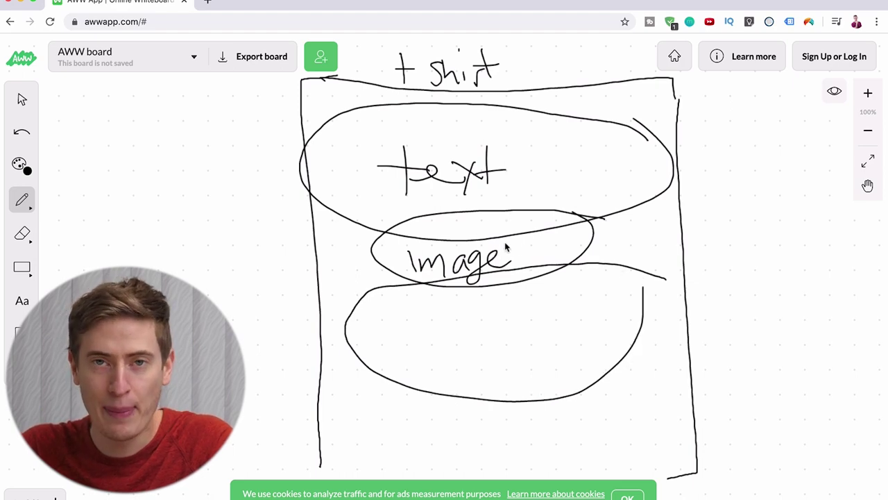
pyautogui.moveTo(401, 306)
pyautogui.mouseDown()
pyautogui.moveTo(417, 340)
pyautogui.moveTo(410, 330)
pyautogui.moveTo(444, 340)
pyautogui.mouseUp()
pyautogui.moveTo(397, 325)
pyautogui.mouseDown()
pyautogui.moveTo(482, 343)
pyautogui.moveTo(467, 347)
pyautogui.mouseUp()
pyautogui.moveTo(495, 307); pyautogui.dragTo(498, 343)
pyautogui.moveTo(475, 324); pyautogui.dragTo(509, 322)
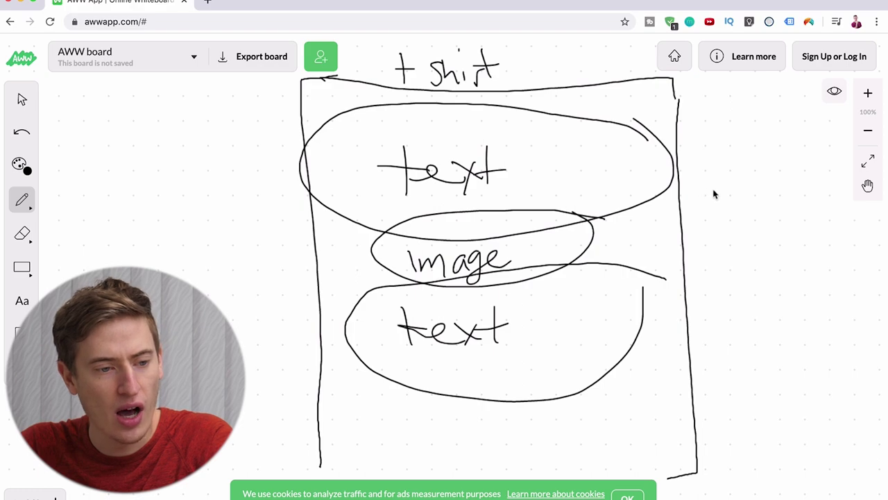
# Step: Handwrite the label "idea 1" beside the right edge of the T-shirt frame
pyautogui.moveTo(713, 182)
pyautogui.mouseDown()
pyautogui.moveTo(715, 208)
pyautogui.moveTo(787, 203)
pyautogui.mouseUp()
pyautogui.moveTo(723, 261); pyautogui.dragTo(742, 280)
pyautogui.moveTo(722, 284); pyautogui.dragTo(755, 278)
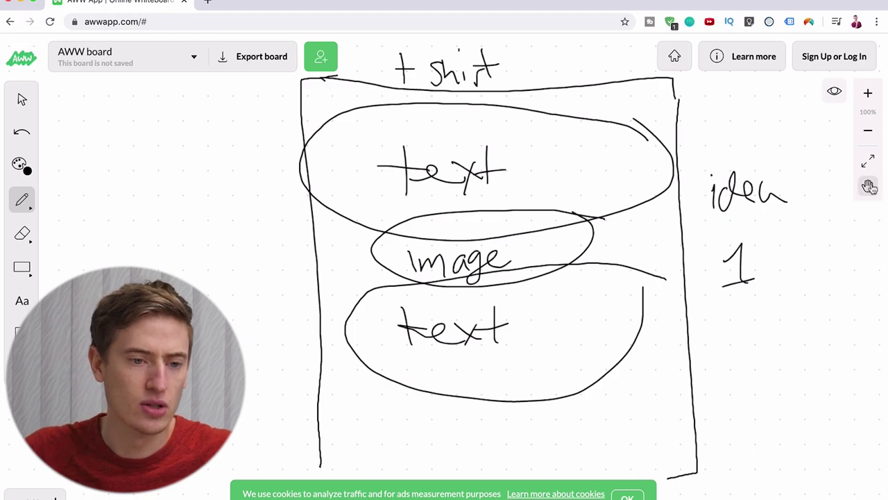
# Step: Sketch a second T-shirt frame in the empty area right of idea 1 and label it "idea 2"
pyautogui.click(867, 185)
pyautogui.moveTo(815, 191)
pyautogui.mouseDown()
pyautogui.moveTo(392, 192)
pyautogui.moveTo(307, 182)
pyautogui.moveTo(294, 194)
pyautogui.mouseUp()
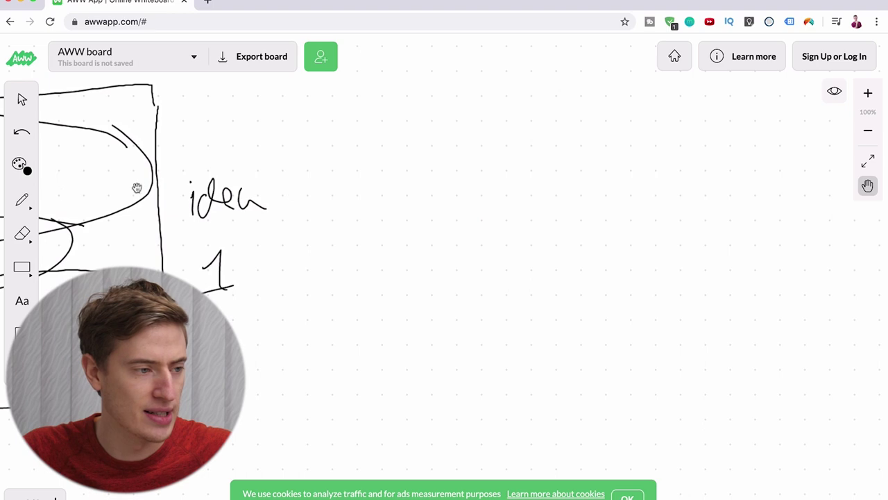
pyautogui.click(25, 203)
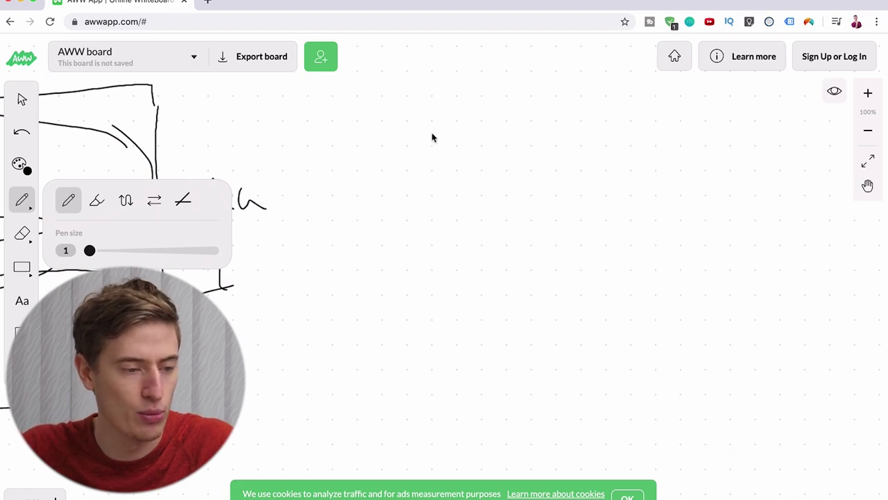
pyautogui.moveTo(341, 122)
pyautogui.mouseDown()
pyautogui.moveTo(356, 462)
pyautogui.moveTo(660, 452)
pyautogui.moveTo(667, 357)
pyautogui.moveTo(655, 82)
pyautogui.moveTo(421, 73)
pyautogui.moveTo(330, 84)
pyautogui.moveTo(342, 136)
pyautogui.mouseUp()
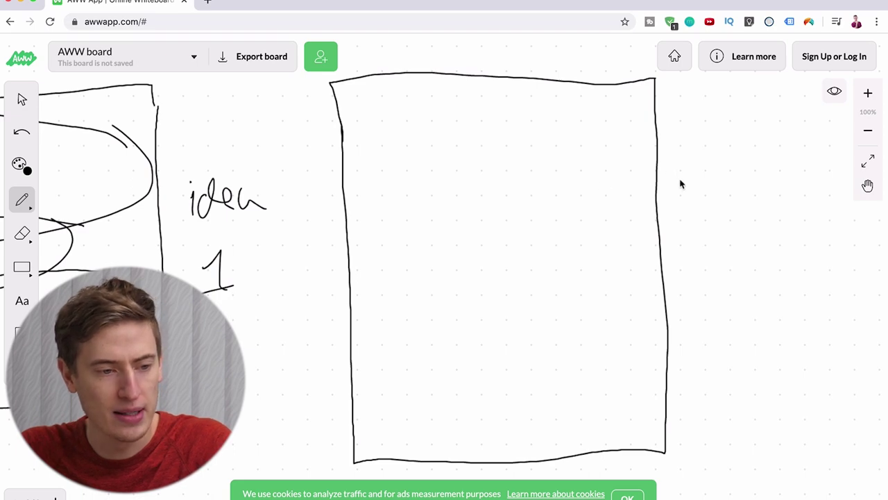
pyautogui.moveTo(677, 164)
pyautogui.mouseDown()
pyautogui.moveTo(717, 178)
pyautogui.moveTo(729, 167)
pyautogui.moveTo(744, 185)
pyautogui.mouseUp()
pyautogui.moveTo(672, 243)
pyautogui.mouseDown()
pyautogui.moveTo(689, 237)
pyautogui.moveTo(710, 270)
pyautogui.mouseUp()
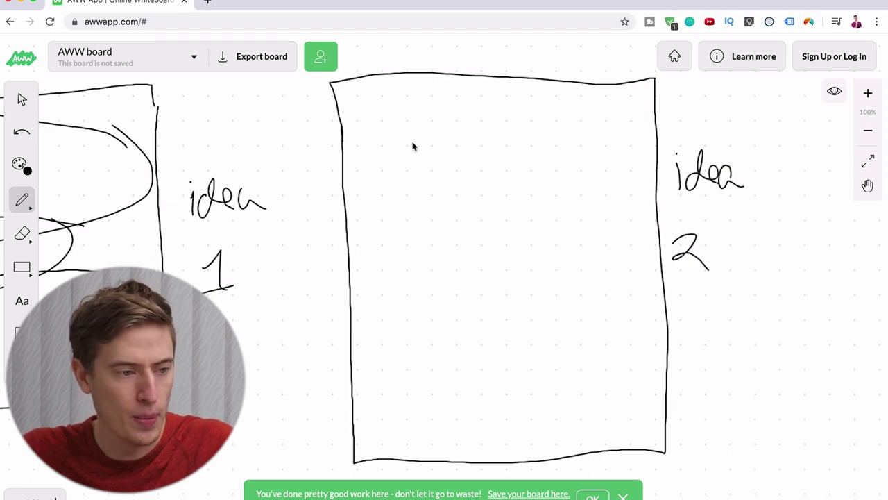
# Step: Draw three circles in a row in the upper part of the idea 2 frame, bracketed together under the word "image"
pyautogui.moveTo(374, 163)
pyautogui.mouseDown()
pyautogui.moveTo(431, 154)
pyautogui.moveTo(415, 144)
pyautogui.mouseUp()
pyautogui.moveTo(508, 146)
pyautogui.mouseDown()
pyautogui.moveTo(480, 194)
pyautogui.moveTo(534, 192)
pyautogui.moveTo(514, 149)
pyautogui.mouseUp()
pyautogui.moveTo(631, 145)
pyautogui.mouseDown()
pyautogui.moveTo(589, 165)
pyautogui.moveTo(610, 217)
pyautogui.moveTo(587, 146)
pyautogui.mouseUp()
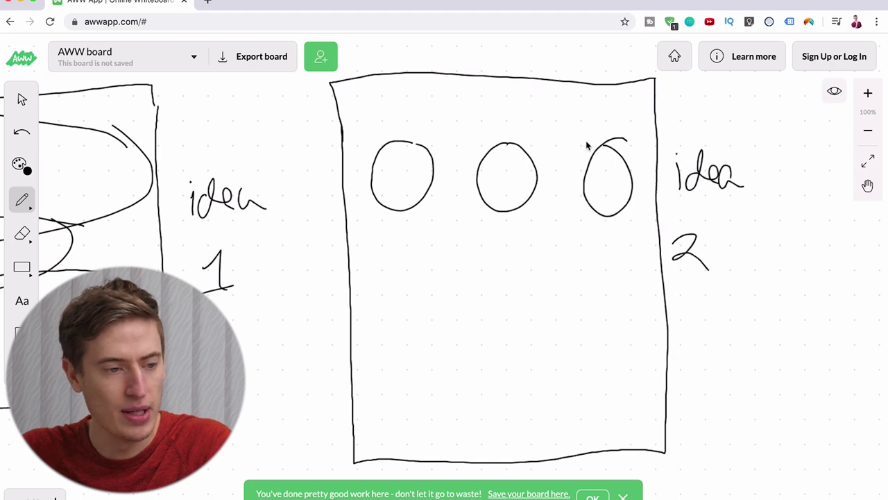
pyautogui.moveTo(514, 95); pyautogui.dragTo(580, 147)
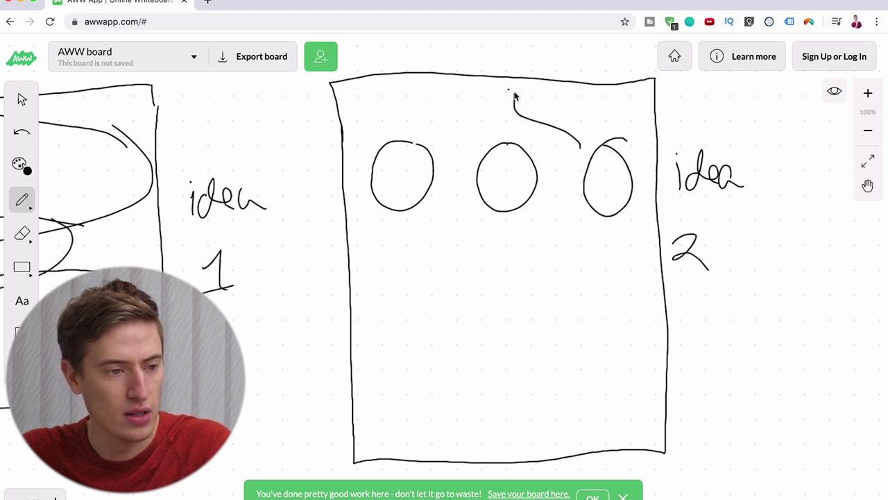
pyautogui.moveTo(512, 91)
pyautogui.mouseDown()
pyautogui.moveTo(498, 113)
pyautogui.moveTo(447, 110)
pyautogui.moveTo(409, 131)
pyautogui.mouseUp()
pyautogui.moveTo(470, 86)
pyautogui.mouseDown()
pyautogui.moveTo(471, 98)
pyautogui.moveTo(501, 104)
pyautogui.moveTo(517, 84)
pyautogui.moveTo(542, 93)
pyautogui.mouseUp()
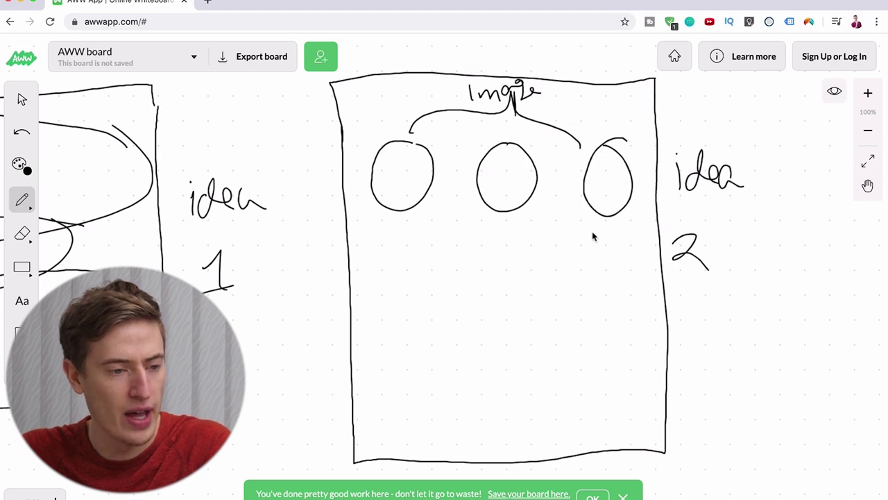
# Step: Draw a wide rectangle below the three circles and handwrite "text" inside it
pyautogui.moveTo(615, 241)
pyautogui.mouseDown()
pyautogui.moveTo(437, 246)
pyautogui.moveTo(368, 281)
pyautogui.moveTo(383, 343)
pyautogui.moveTo(618, 336)
pyautogui.moveTo(629, 247)
pyautogui.mouseUp()
pyautogui.moveTo(427, 258); pyautogui.dragTo(433, 300)
pyautogui.moveTo(448, 281)
pyautogui.mouseDown()
pyautogui.moveTo(422, 281)
pyautogui.moveTo(509, 300)
pyautogui.mouseUp()
pyautogui.moveTo(510, 276)
pyautogui.mouseDown()
pyautogui.moveTo(489, 302)
pyautogui.moveTo(519, 304)
pyautogui.mouseUp()
pyautogui.moveTo(501, 281); pyautogui.dragTo(524, 276)
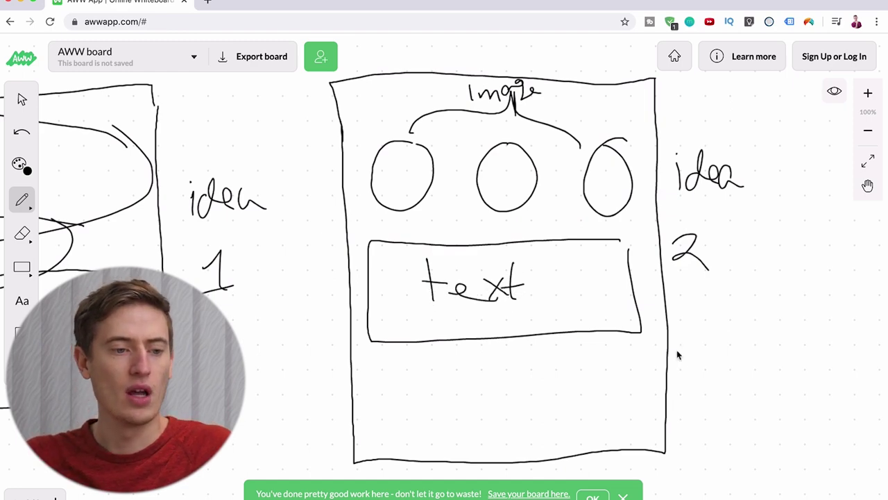
# Step: Sketch a third tall T-shirt frame in the empty area right of idea 2
pyautogui.click(866, 191)
pyautogui.moveTo(838, 210)
pyautogui.mouseDown()
pyautogui.moveTo(585, 202)
pyautogui.moveTo(335, 215)
pyautogui.mouseUp()
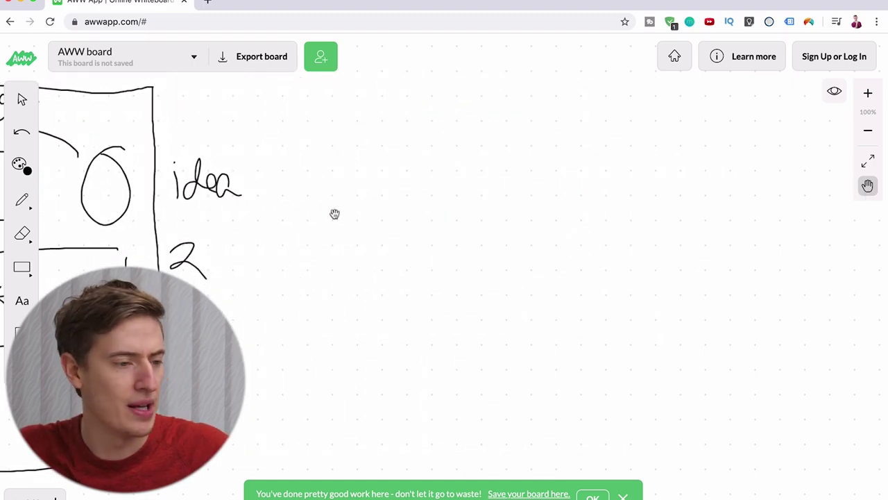
pyautogui.click(21, 200)
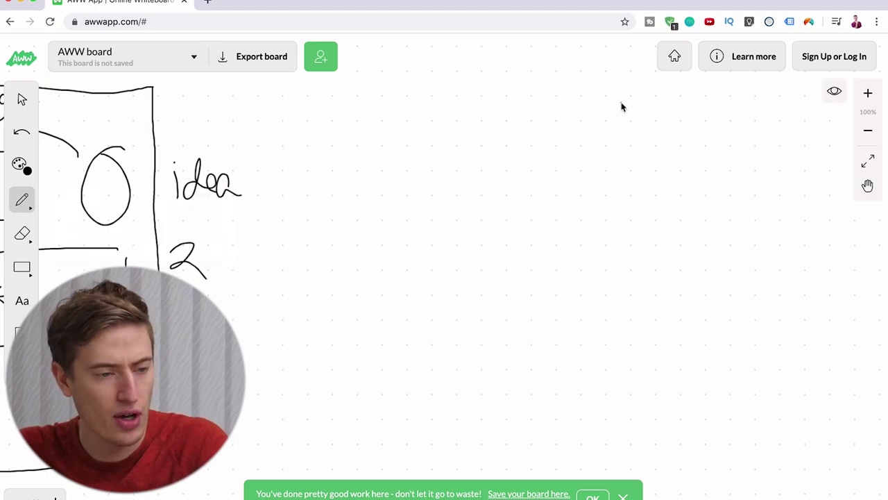
pyautogui.moveTo(621, 103)
pyautogui.mouseDown()
pyautogui.moveTo(626, 452)
pyautogui.moveTo(331, 456)
pyautogui.moveTo(346, 86)
pyautogui.moveTo(634, 76)
pyautogui.moveTo(641, 81)
pyautogui.moveTo(633, 105)
pyautogui.mouseUp()
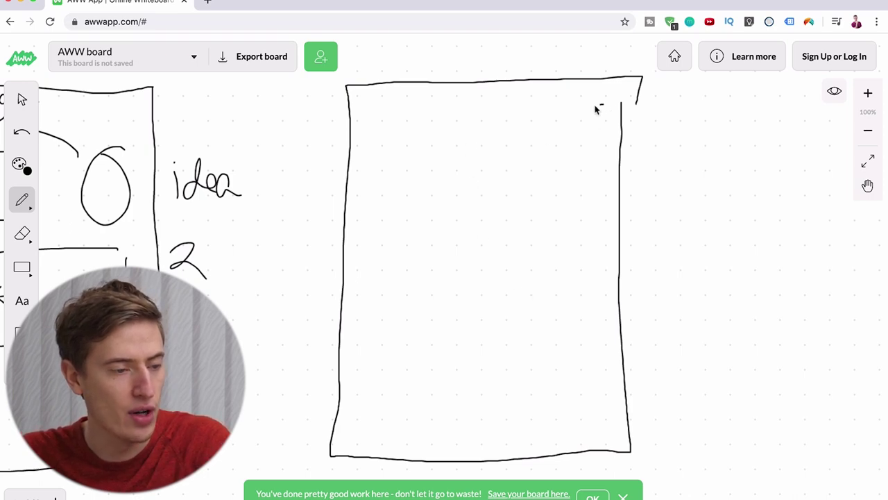
# Step: Draw a stack of alternating large slanted and small ovals, four in all, inside the third frame
pyautogui.moveTo(594, 108)
pyautogui.mouseDown()
pyautogui.moveTo(437, 153)
pyautogui.moveTo(353, 226)
pyautogui.moveTo(543, 188)
pyautogui.moveTo(551, 112)
pyautogui.mouseUp()
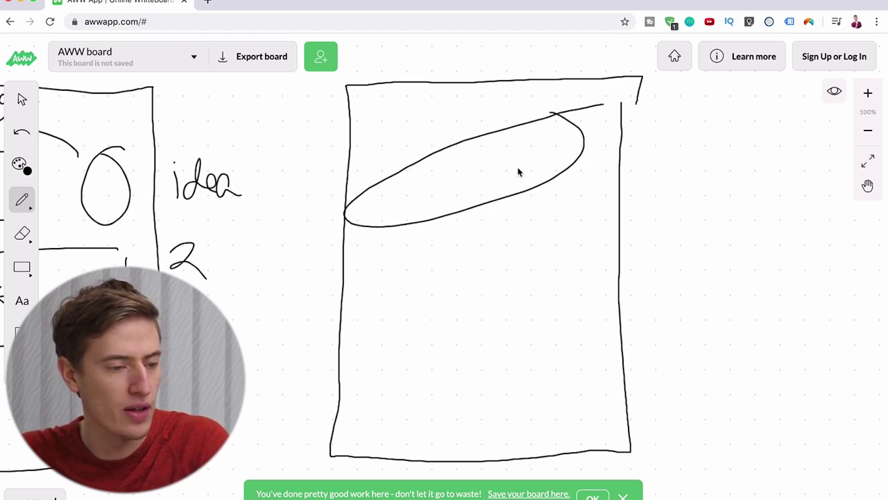
pyautogui.moveTo(514, 208)
pyautogui.mouseDown()
pyautogui.moveTo(473, 217)
pyautogui.moveTo(412, 259)
pyautogui.moveTo(500, 258)
pyautogui.moveTo(490, 212)
pyautogui.mouseUp()
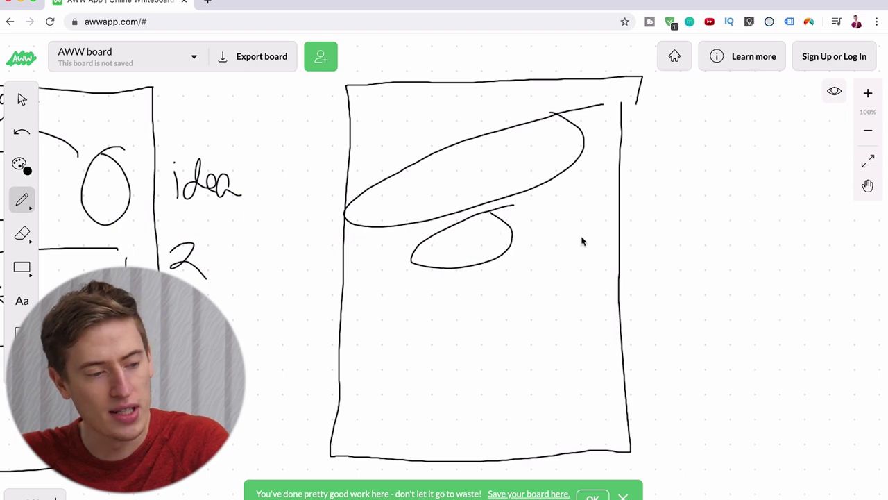
pyautogui.moveTo(582, 238)
pyautogui.mouseDown()
pyautogui.moveTo(362, 333)
pyautogui.moveTo(525, 349)
pyautogui.moveTo(535, 236)
pyautogui.mouseUp()
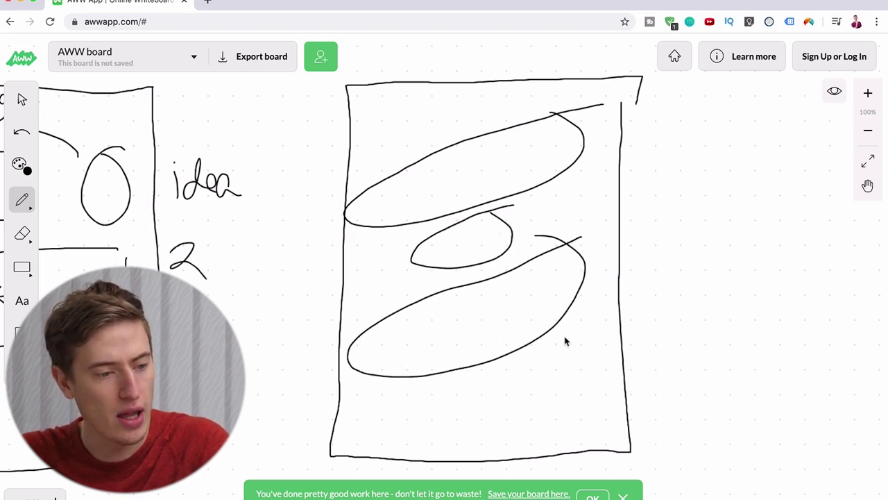
pyautogui.moveTo(565, 341)
pyautogui.mouseDown()
pyautogui.moveTo(526, 357)
pyautogui.moveTo(563, 336)
pyautogui.mouseUp()
# Step: Handwrite "text" in the uppermost oval of the third frame and put ditto marks in the other three ovals
pyautogui.moveTo(414, 175)
pyautogui.mouseDown()
pyautogui.moveTo(427, 201)
pyautogui.moveTo(473, 188)
pyautogui.moveTo(490, 150)
pyautogui.moveTo(510, 166)
pyautogui.mouseUp()
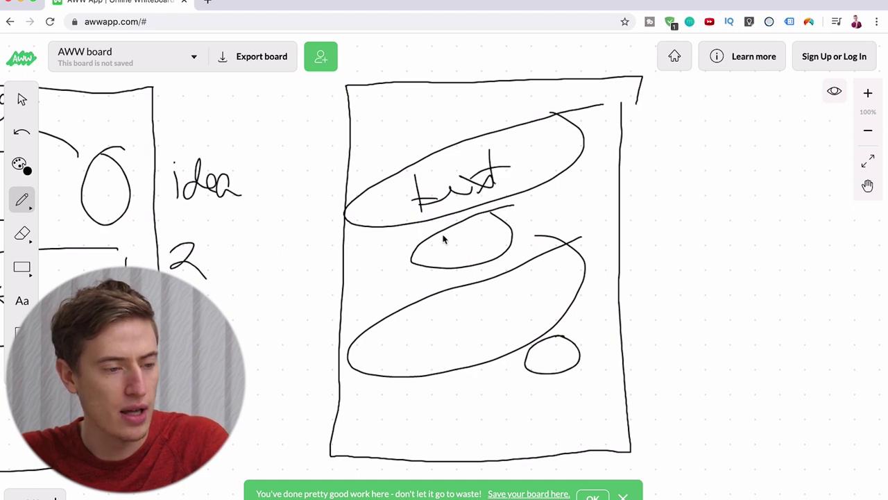
pyautogui.moveTo(445, 228); pyautogui.dragTo(442, 238)
pyautogui.moveTo(454, 226); pyautogui.dragTo(451, 237)
pyautogui.moveTo(489, 310); pyautogui.dragTo(489, 321)
pyautogui.moveTo(500, 298); pyautogui.dragTo(503, 315)
pyautogui.moveTo(553, 341); pyautogui.dragTo(562, 366)
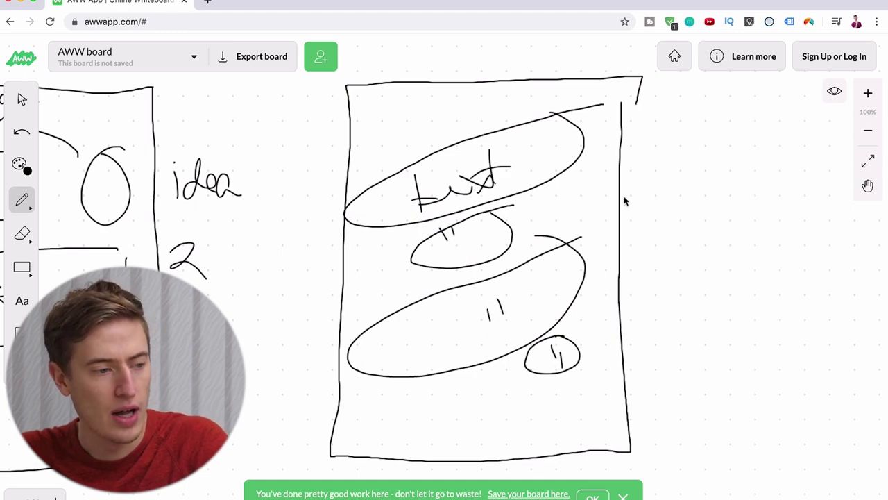
# Step: Handwrite the label "idea 3" beside the right edge of the third frame
pyautogui.moveTo(651, 211); pyautogui.dragTo(654, 246)
pyautogui.moveTo(671, 237)
pyautogui.mouseDown()
pyautogui.moveTo(664, 243)
pyautogui.moveTo(701, 233)
pyautogui.moveTo(726, 244)
pyautogui.moveTo(738, 221)
pyautogui.mouseUp()
pyautogui.moveTo(662, 279); pyautogui.dragTo(675, 320)
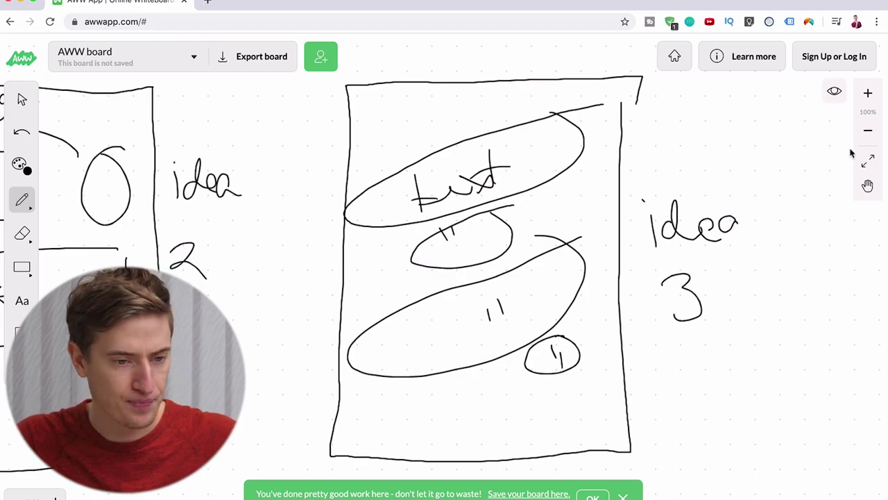
# Step: Circle the whole idea 3 sketch and draw an arrow pointing at the lower right corner of the idea 1 frame
pyautogui.click(867, 129)
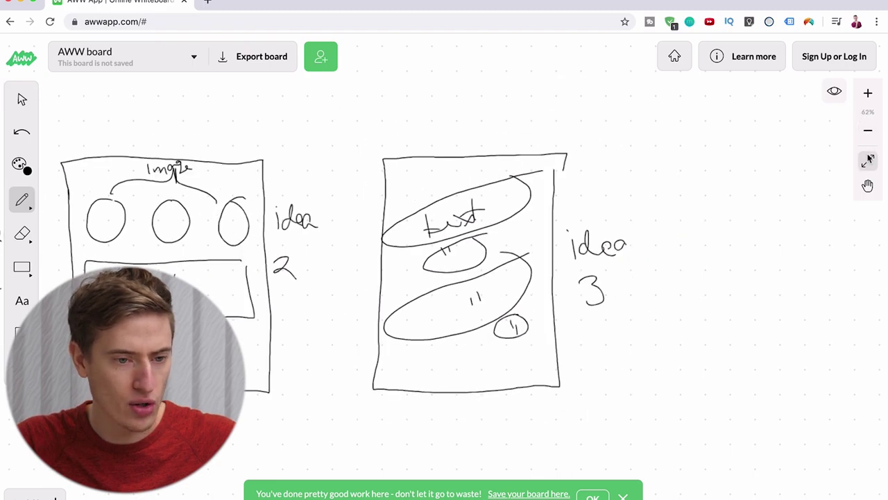
pyautogui.click(869, 131)
pyautogui.click(868, 185)
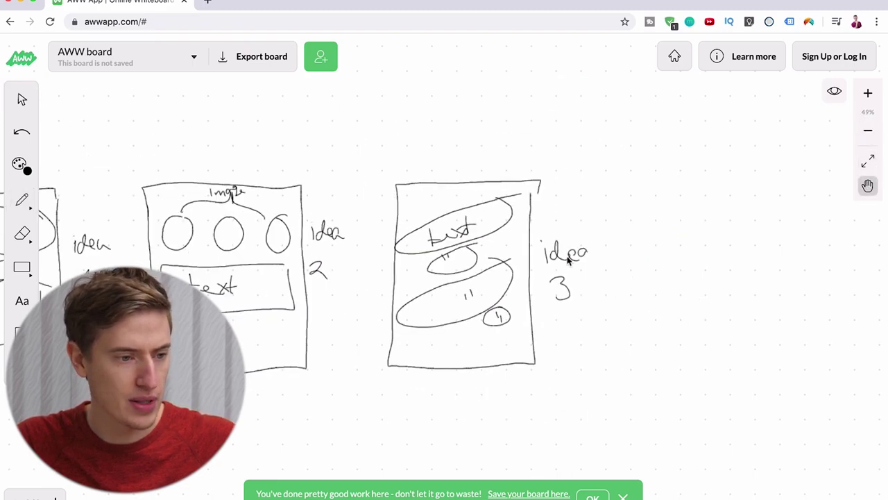
pyautogui.moveTo(571, 263)
pyautogui.mouseDown()
pyautogui.moveTo(829, 258)
pyautogui.moveTo(800, 248)
pyautogui.mouseUp()
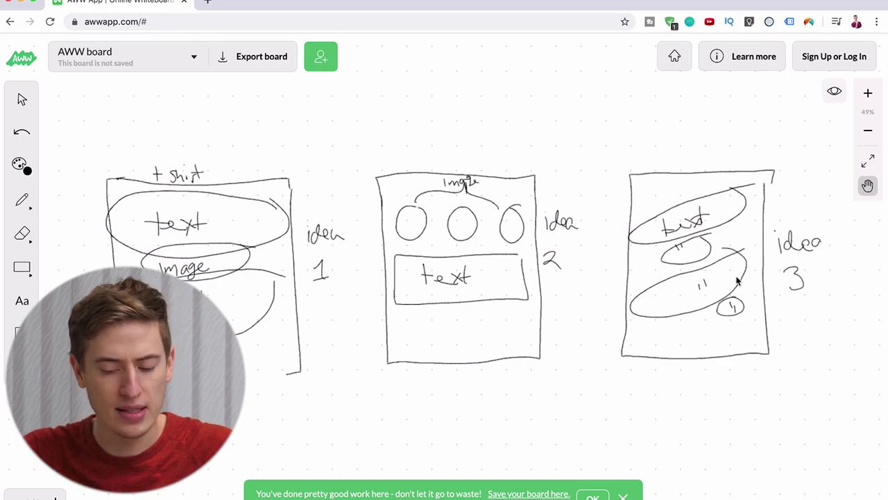
pyautogui.click(23, 200)
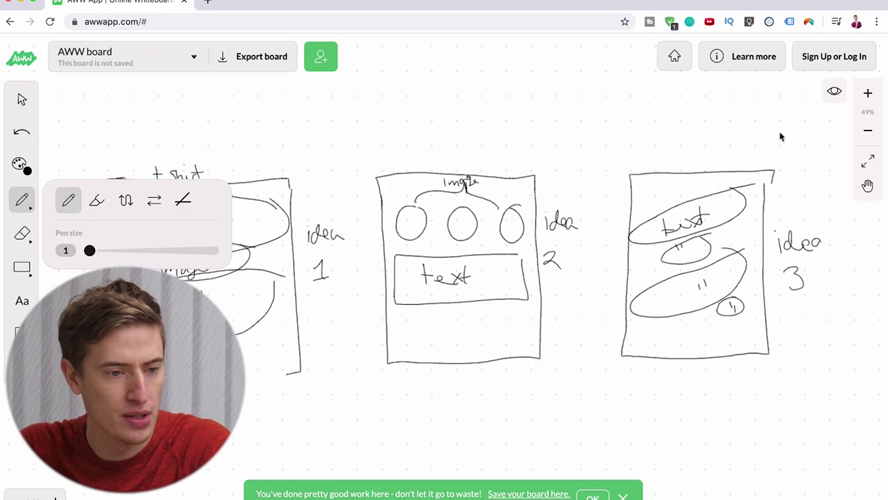
pyautogui.moveTo(780, 133)
pyautogui.mouseDown()
pyautogui.moveTo(694, 97)
pyautogui.moveTo(637, 125)
pyautogui.moveTo(608, 323)
pyautogui.moveTo(722, 400)
pyautogui.moveTo(855, 297)
pyautogui.moveTo(816, 143)
pyautogui.moveTo(776, 118)
pyautogui.mouseUp()
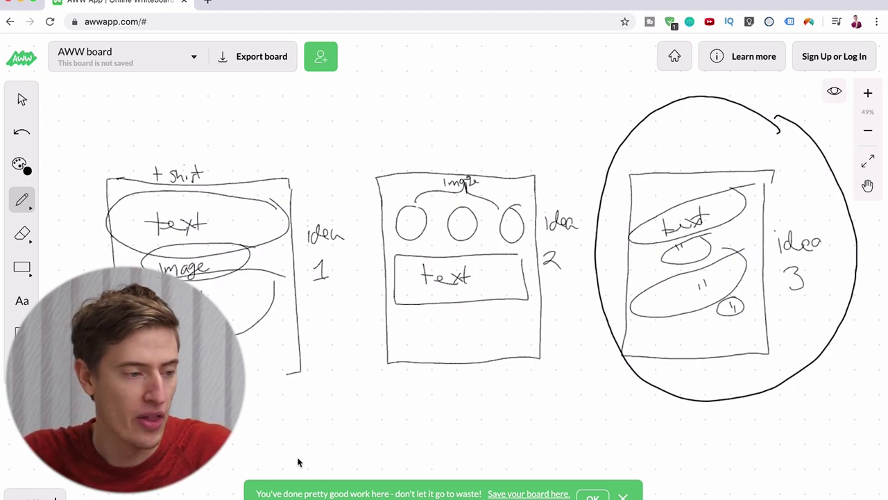
pyautogui.moveTo(367, 414)
pyautogui.mouseDown()
pyautogui.moveTo(282, 334)
pyautogui.moveTo(284, 370)
pyautogui.mouseUp()
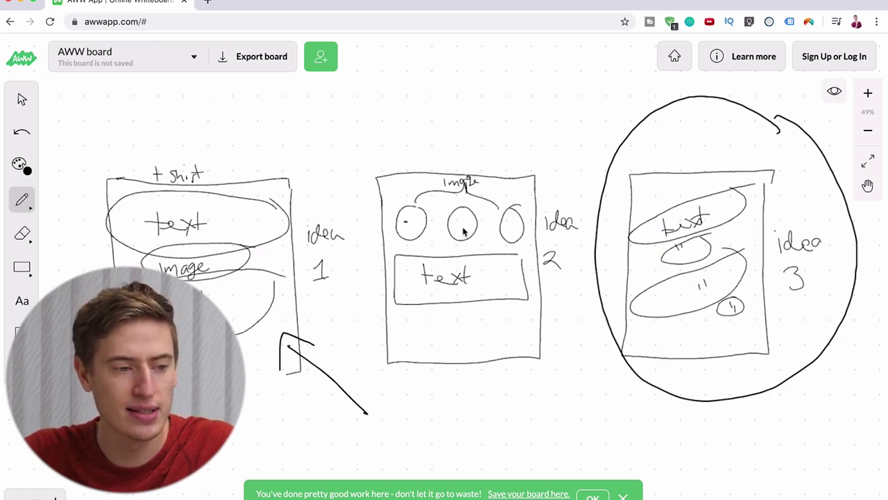
# Step: Dot the image circles of idea 2, handwrite "Eat Sleep rep" beneath them, and add a small mark above the first circle
pyautogui.click(461, 224)
pyautogui.click(512, 228)
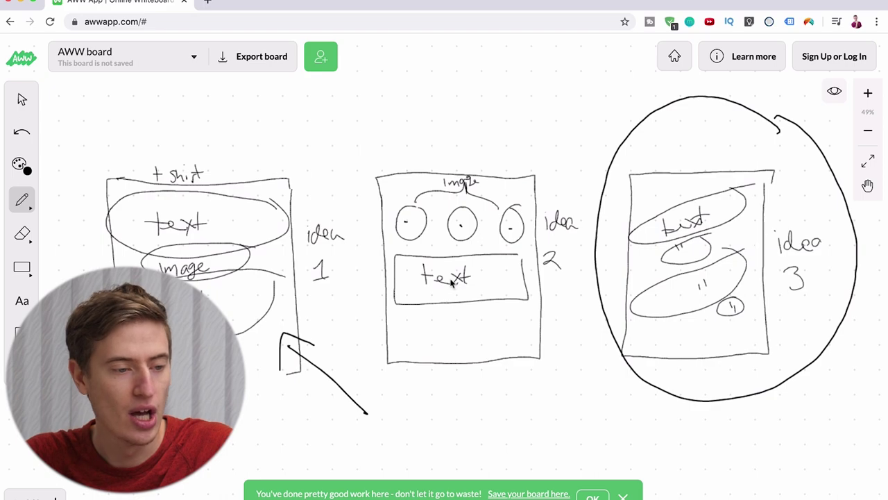
pyautogui.moveTo(409, 246)
pyautogui.mouseDown()
pyautogui.moveTo(403, 252)
pyautogui.moveTo(420, 257)
pyautogui.moveTo(437, 245)
pyautogui.moveTo(491, 268)
pyautogui.moveTo(497, 258)
pyautogui.moveTo(525, 263)
pyautogui.mouseUp()
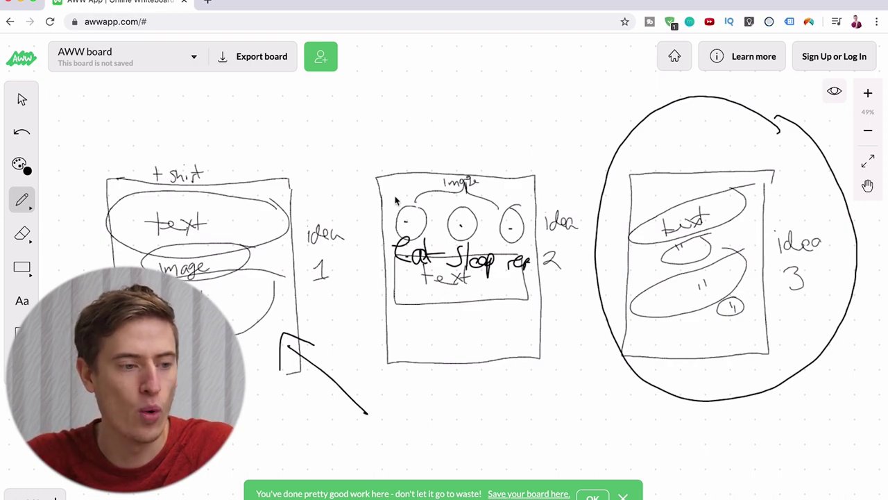
pyautogui.moveTo(396, 198); pyautogui.dragTo(414, 207)
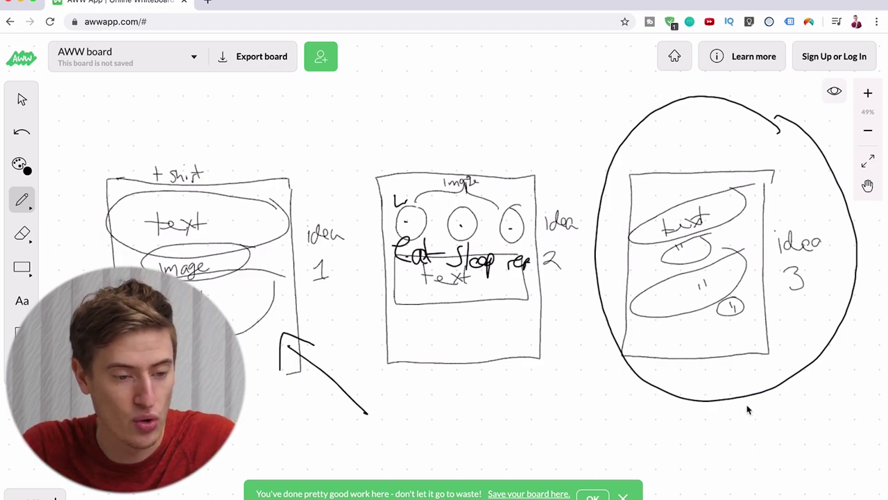
# Step: Draw an arrow pointing up at the lower edge of the idea 3 frame
pyautogui.moveTo(752, 421)
pyautogui.mouseDown()
pyautogui.moveTo(745, 377)
pyautogui.moveTo(720, 385)
pyautogui.mouseUp()
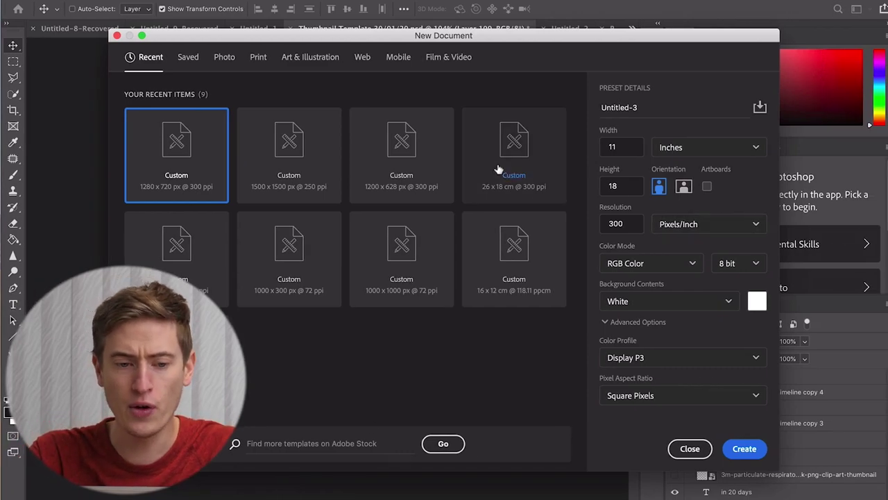
# Step: Switch to Photoshop and create a new 11 by 18 inch portrait document at 300 pixels per inch with a white background
pyautogui.doubleClick(608, 148)
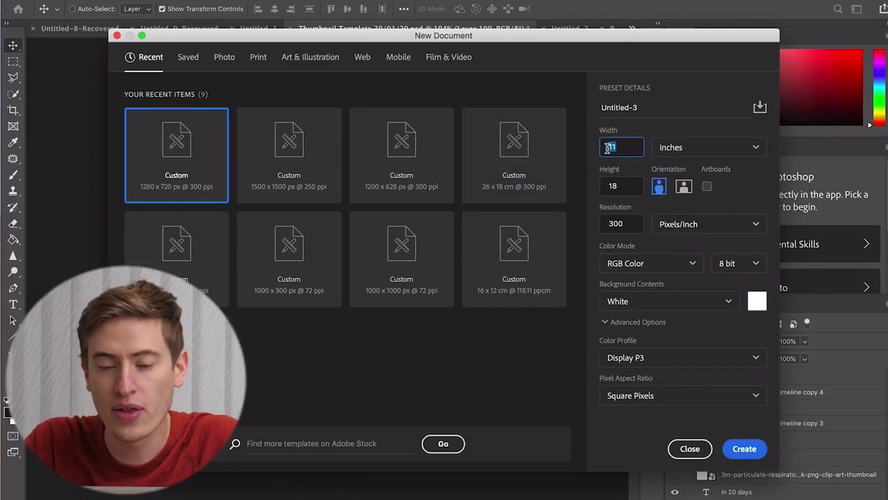
pyautogui.doubleClick(613, 185)
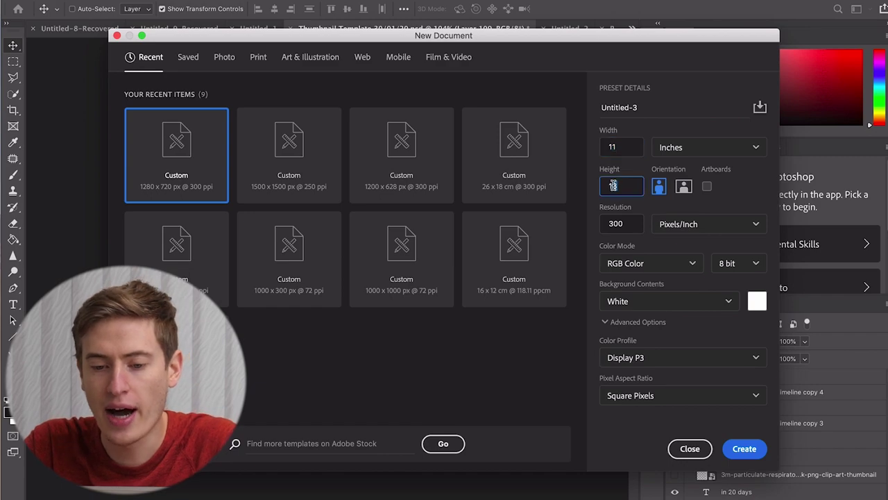
pyautogui.click(735, 451)
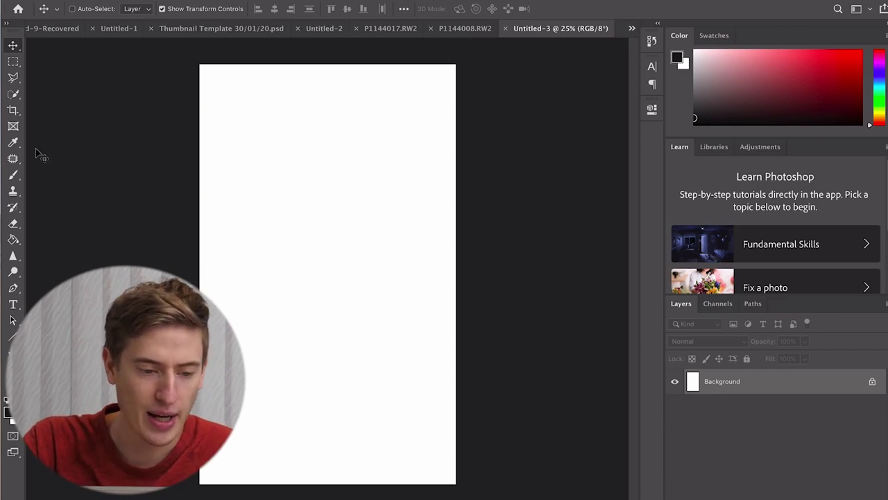
# Step: Place two wide paragraph text boxes with placeholder text across the upper part of the page, checking the whiteboard sketches in between
pyautogui.click(14, 306)
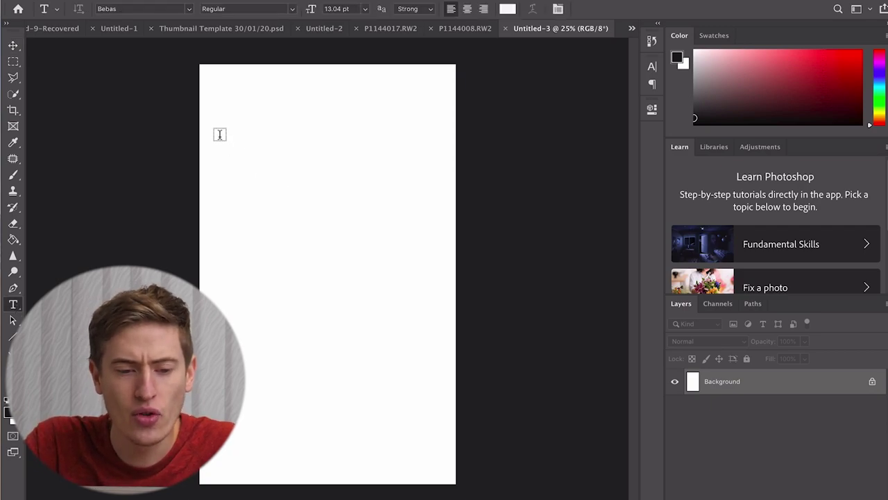
pyautogui.moveTo(220, 137); pyautogui.dragTo(420, 228)
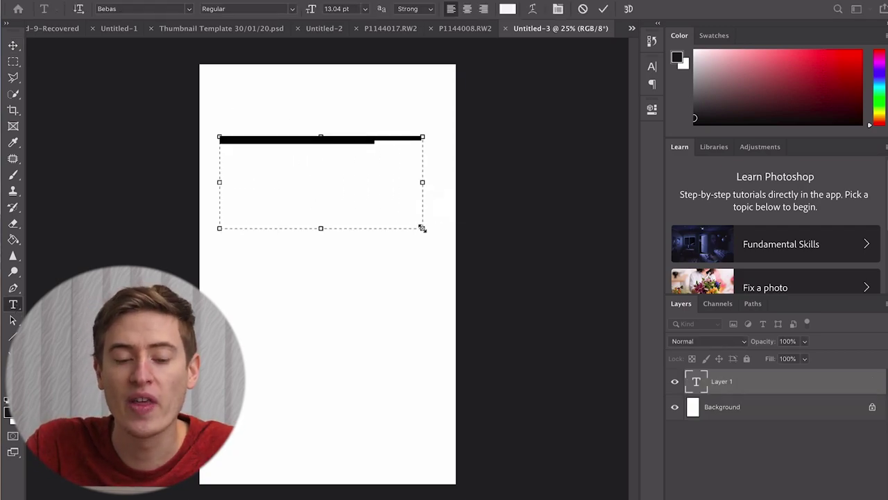
pyautogui.hotkey('ctrl', 'Left')
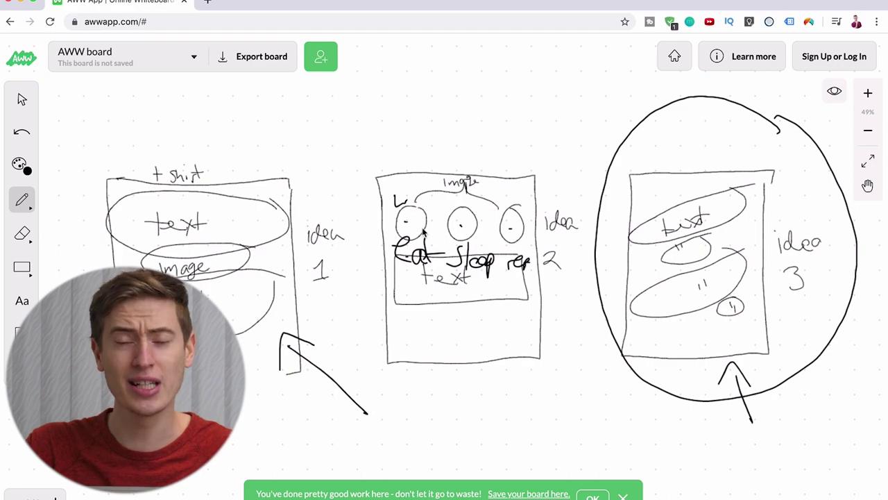
pyautogui.hotkey('ctrl', 'Right')
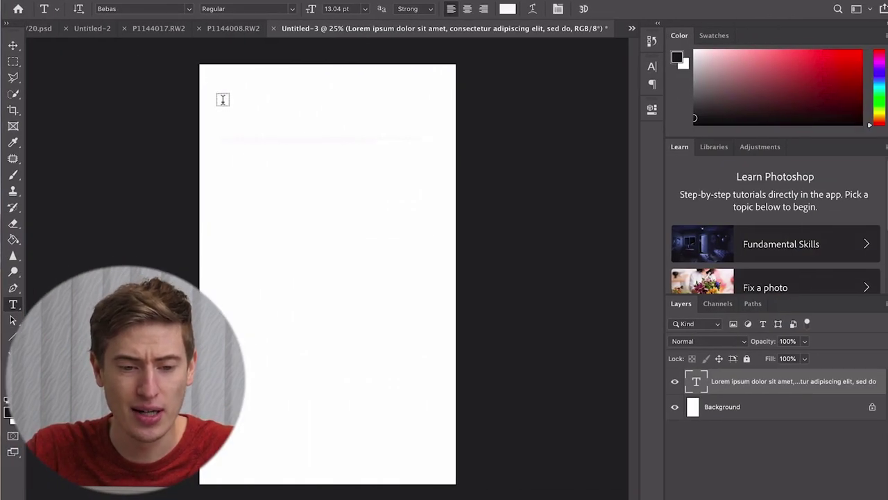
pyautogui.moveTo(220, 101); pyautogui.dragTo(436, 203)
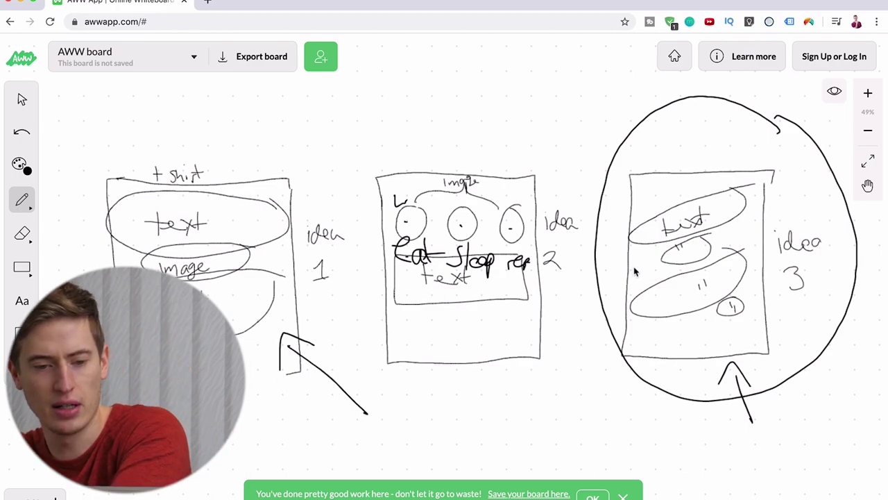
# Step: Switch to the whiteboard and draw a large circle around the whole idea 2 sketch
pyautogui.moveTo(534, 150)
pyautogui.mouseDown()
pyautogui.moveTo(484, 119)
pyautogui.moveTo(392, 137)
pyautogui.moveTo(349, 219)
pyautogui.moveTo(376, 336)
pyautogui.moveTo(477, 397)
pyautogui.moveTo(580, 331)
pyautogui.moveTo(579, 201)
pyautogui.moveTo(507, 146)
pyautogui.mouseUp()
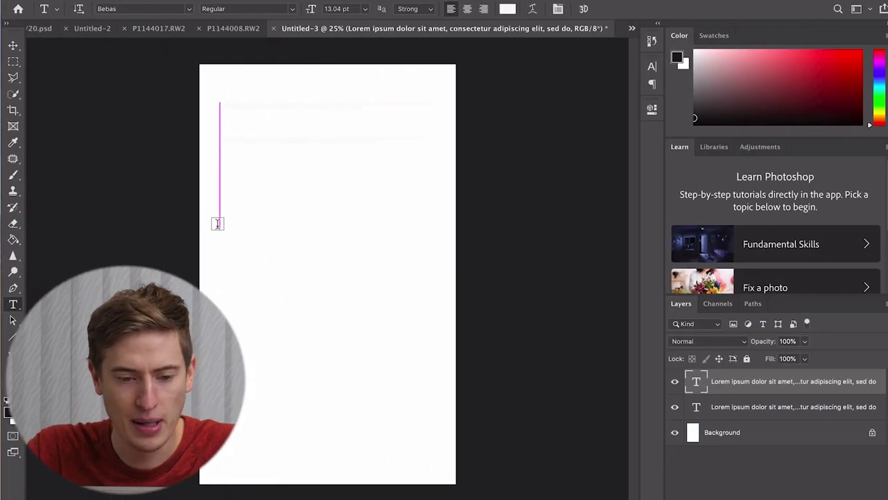
# Step: Switch back to Photoshop and add a wide text box across the middle of the page reading PUG LIFE at 178 pt
pyautogui.moveTo(217, 224); pyautogui.dragTo(435, 311)
pyautogui.press('BackSpace')
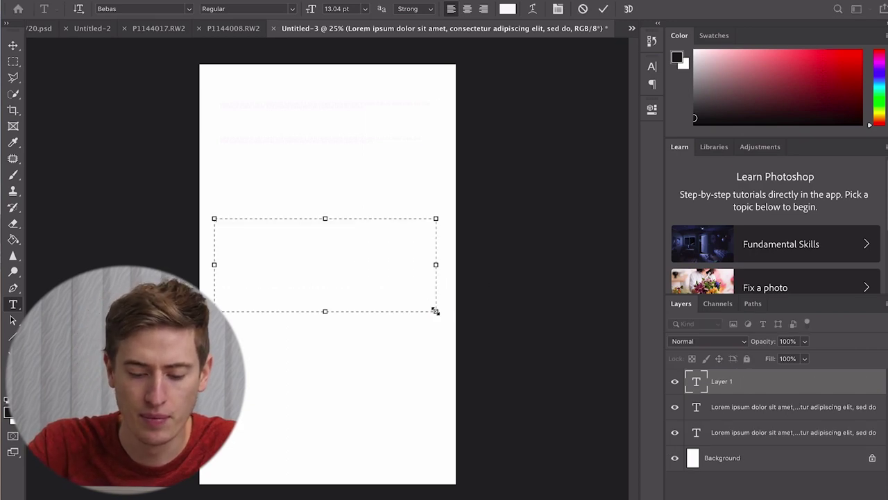
pyautogui.hotkey('ctrl', 'a')
pyautogui.click(333, 8)
pyautogui.scroll(-5, 333, 9)
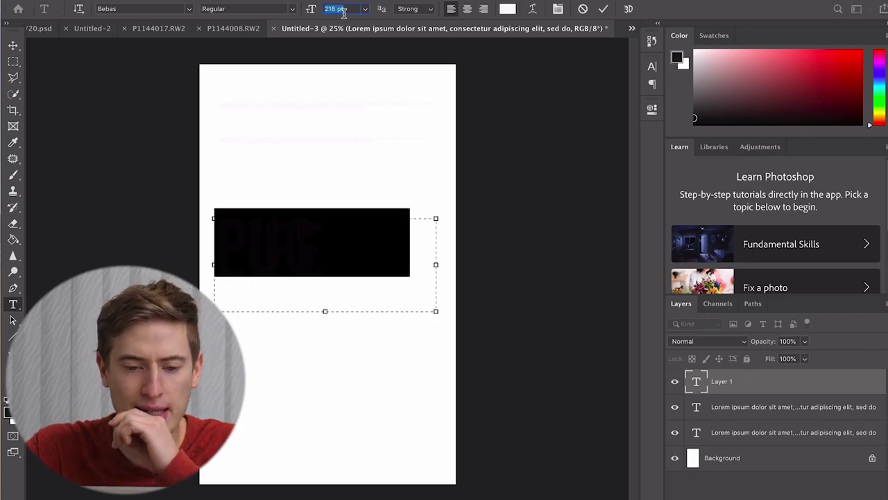
# Step: Set the colour of the PUG LIFE text to blue 1f3fb8
pyautogui.click(385, 234)
pyautogui.moveTo(386, 234); pyautogui.dragTo(209, 229)
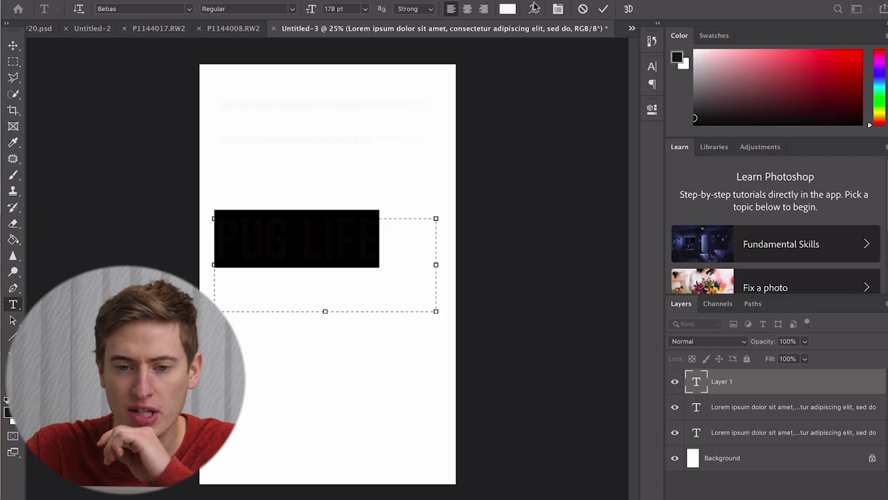
pyautogui.click(511, 11)
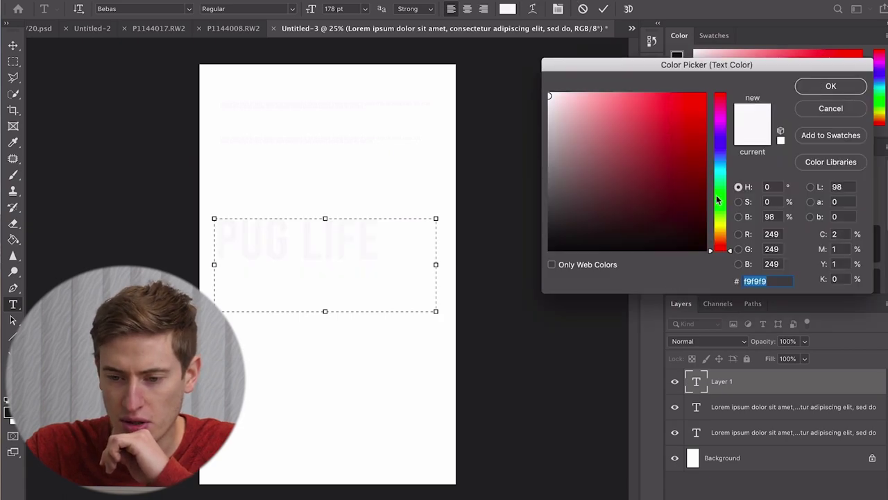
pyautogui.moveTo(718, 200); pyautogui.dragTo(718, 152)
pyautogui.click(681, 136)
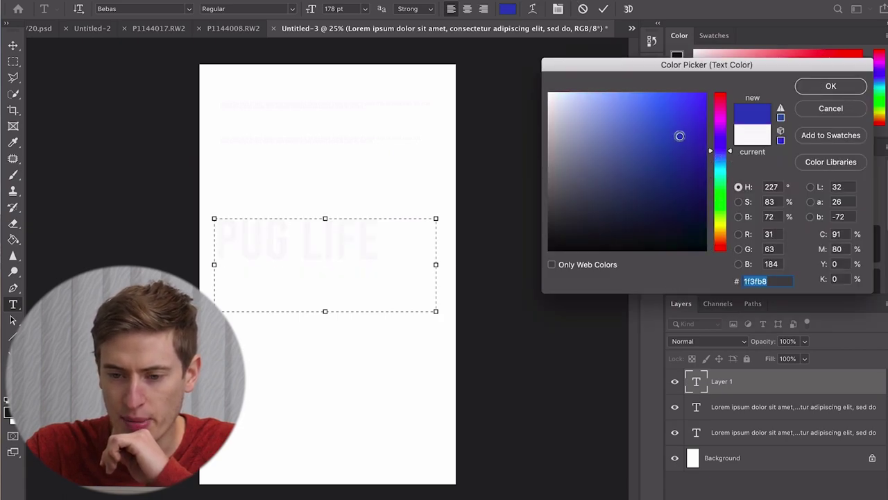
pyautogui.click(807, 88)
# Step: Enlarge the PUG LIFE text to 233 pt so it fills the width of its text box
pyautogui.moveTo(382, 245); pyautogui.dragTo(163, 230)
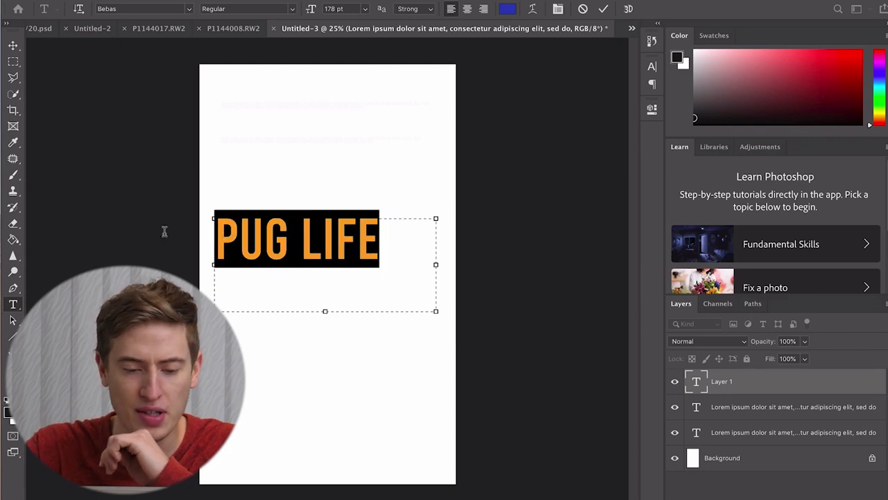
pyautogui.click(364, 9)
pyautogui.click(333, 9)
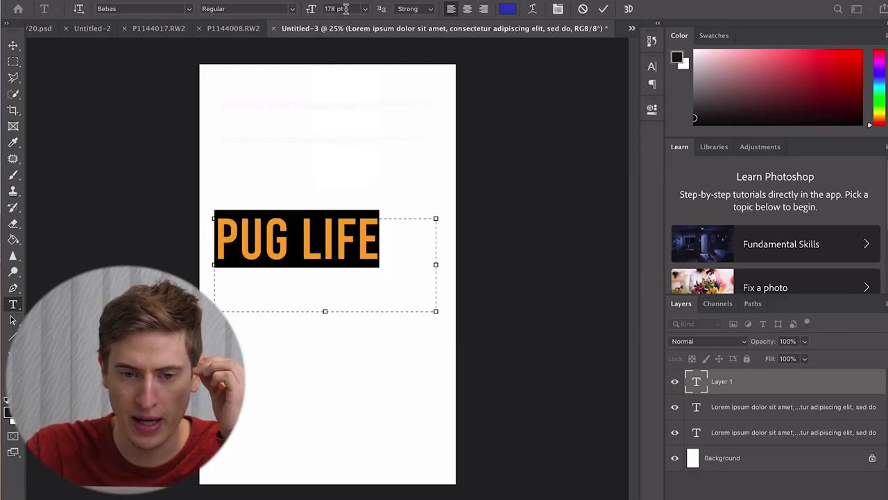
pyautogui.click(332, 9)
pyautogui.press('Up')
pyautogui.press('Up')
pyautogui.press('Up')
pyautogui.press('Up')
pyautogui.press('Up')
pyautogui.press('Up')
pyautogui.press('Up')
pyautogui.press('Up')
pyautogui.press('Up')
pyautogui.press('Up')
pyautogui.press('Up')
pyautogui.press('Up')
pyautogui.press('Up')
pyautogui.press('Up')
pyautogui.press('Up')
pyautogui.press('Up')
pyautogui.press('Up')
pyautogui.press('Up')
pyautogui.press('Up')
pyautogui.press('Up')
pyautogui.press('Up')
pyautogui.press('Up')
pyautogui.press('Up')
pyautogui.press('Up')
pyautogui.press('Up')
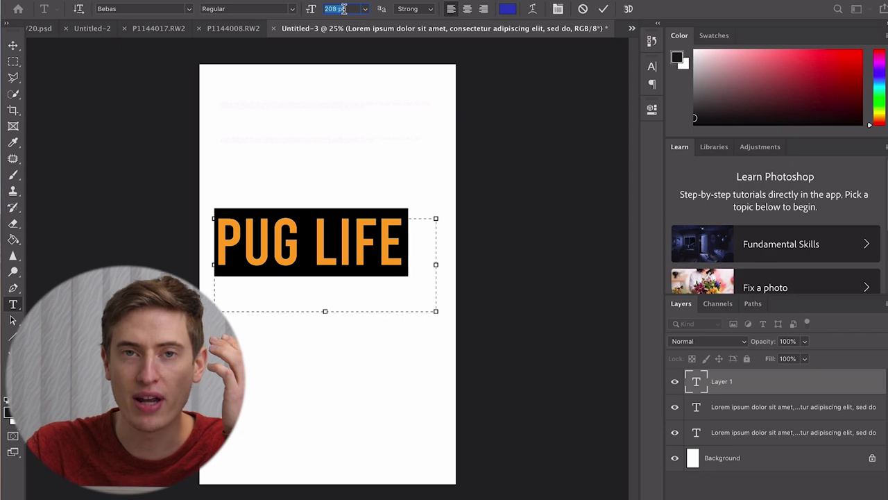
pyautogui.press('Up')
pyautogui.press('Up')
pyautogui.press('Up')
pyautogui.press('Up')
pyautogui.press('Up')
pyautogui.press('Up')
pyautogui.press('Up')
pyautogui.press('Up')
pyautogui.press('Up')
pyautogui.press('Up')
pyautogui.press('Up')
pyautogui.press('Up')
pyautogui.press('Up')
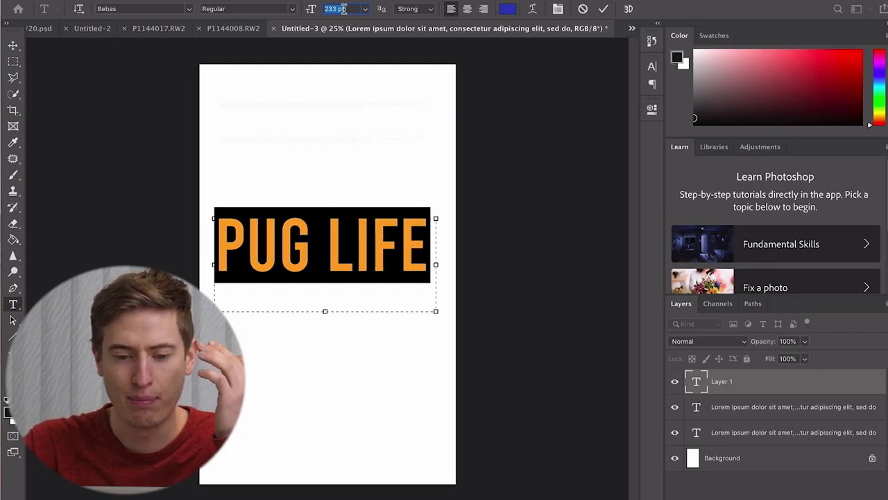
# Step: Shorten the text box to fit PUG LIFE, move it slightly lower on the page and commit the text
pyautogui.moveTo(325, 312); pyautogui.dragTo(323, 282)
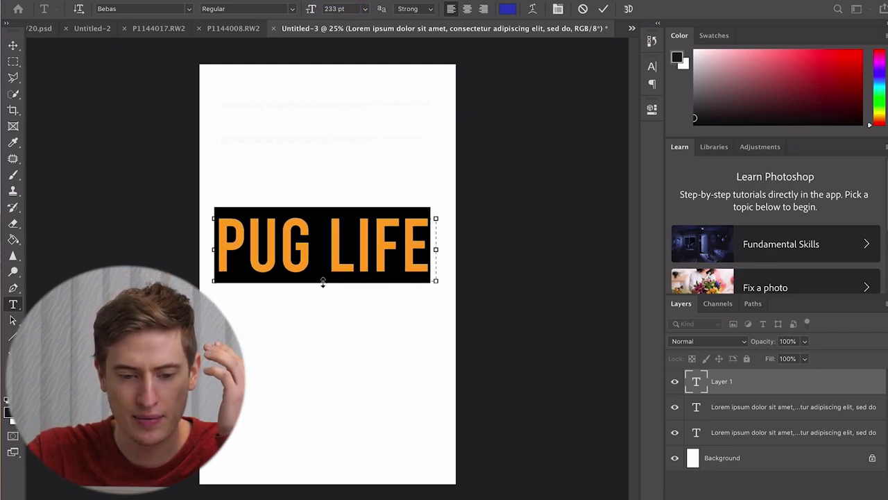
pyautogui.click(349, 255)
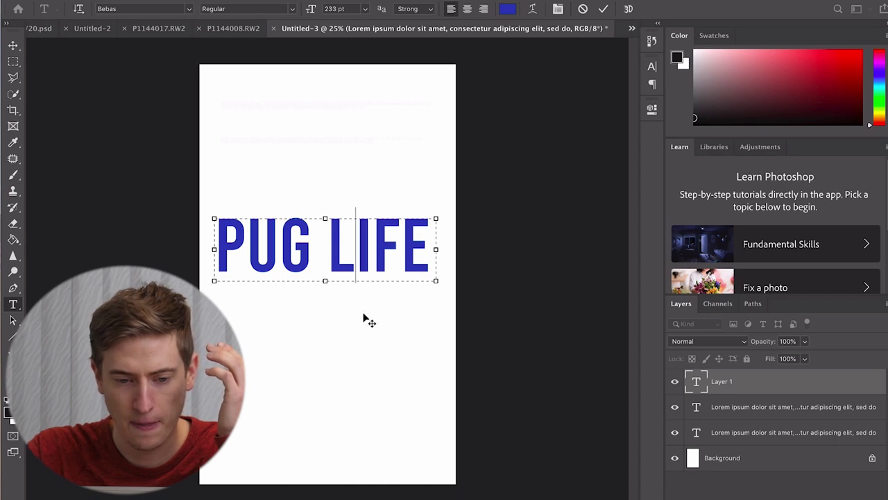
pyautogui.moveTo(363, 318); pyautogui.dragTo(369, 351)
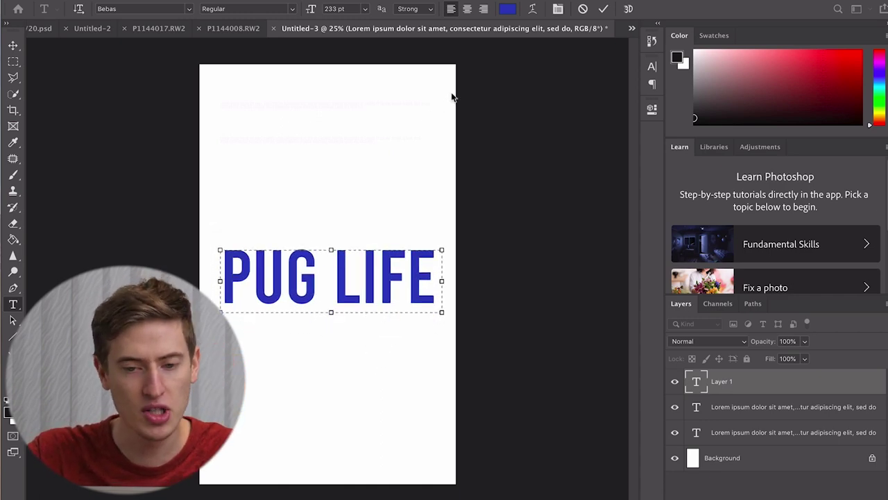
pyautogui.click(603, 9)
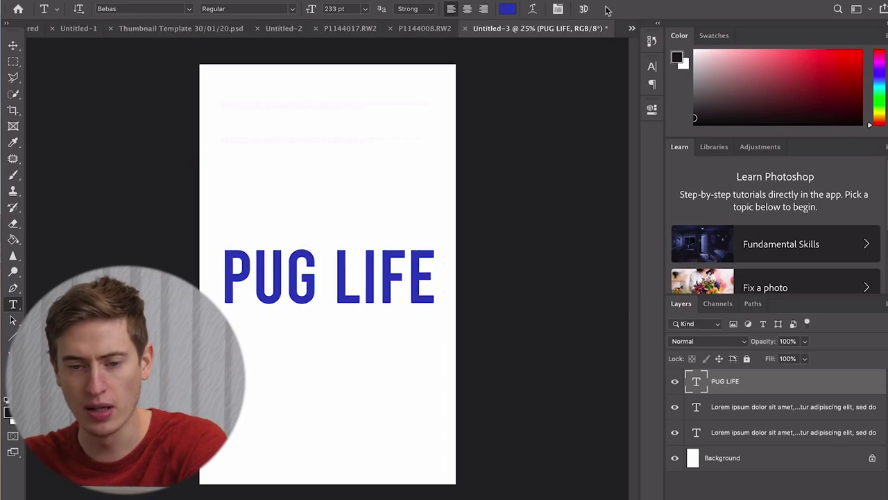
pyautogui.press('b')
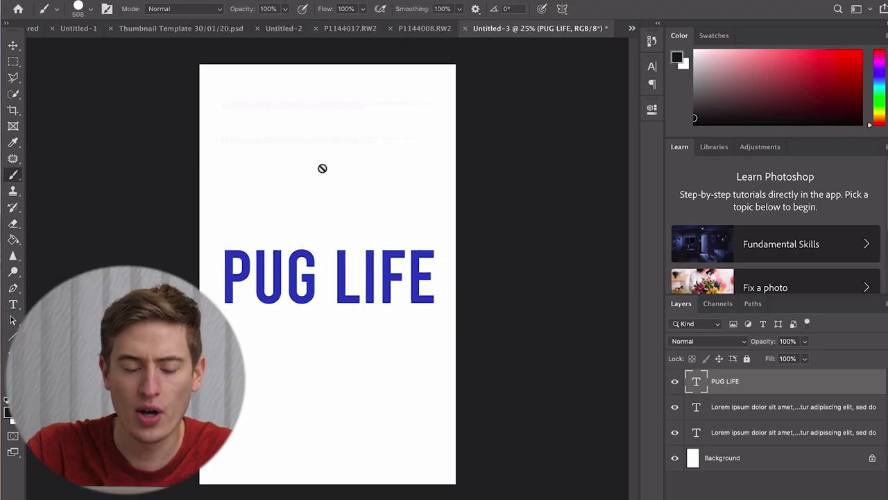
pyautogui.click(14, 46)
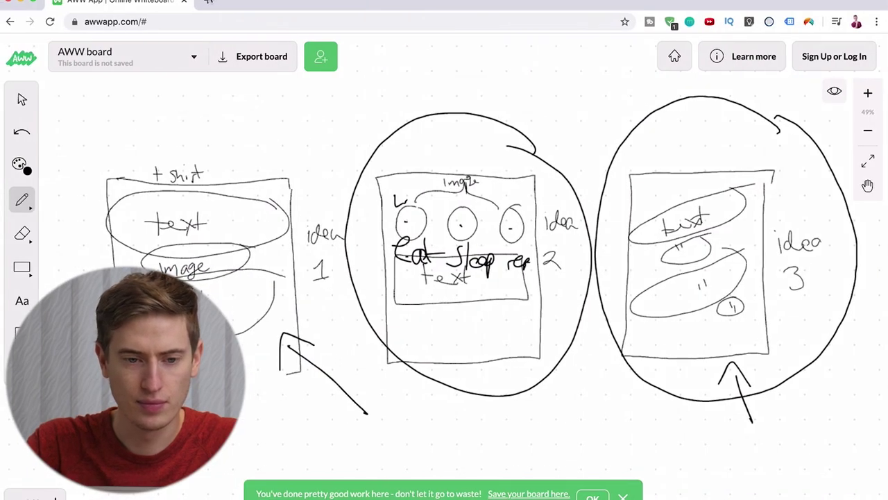
# Step: Switch to the browser and search Google Images for "pug face png" in a new tab
pyautogui.press('super+t')
pyautogui.write('PUG')
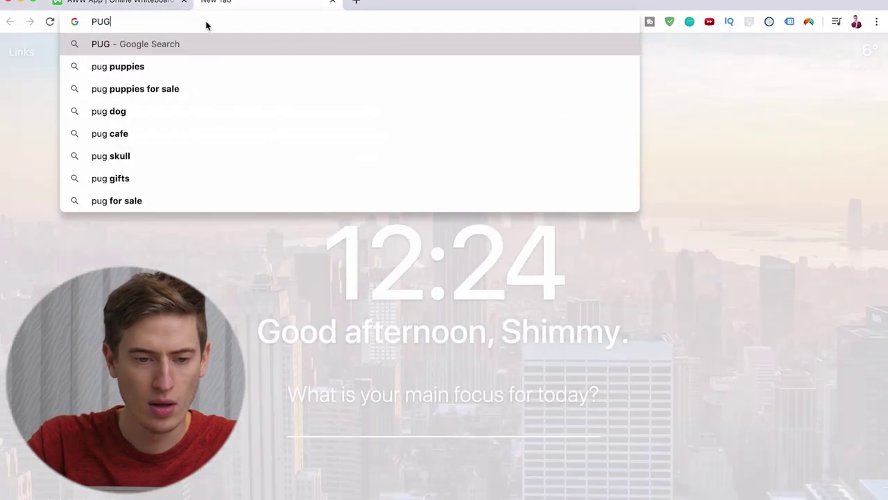
pyautogui.press('BackSpace')
pyautogui.press('BackSpace')
pyautogui.press('BackSpace')
pyautogui.write('pug ')
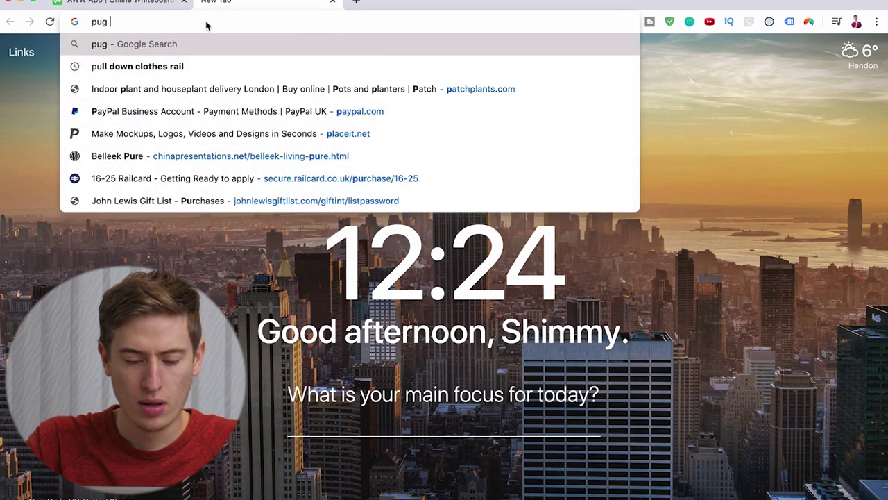
pyautogui.write('face png')
pyautogui.press('Return')
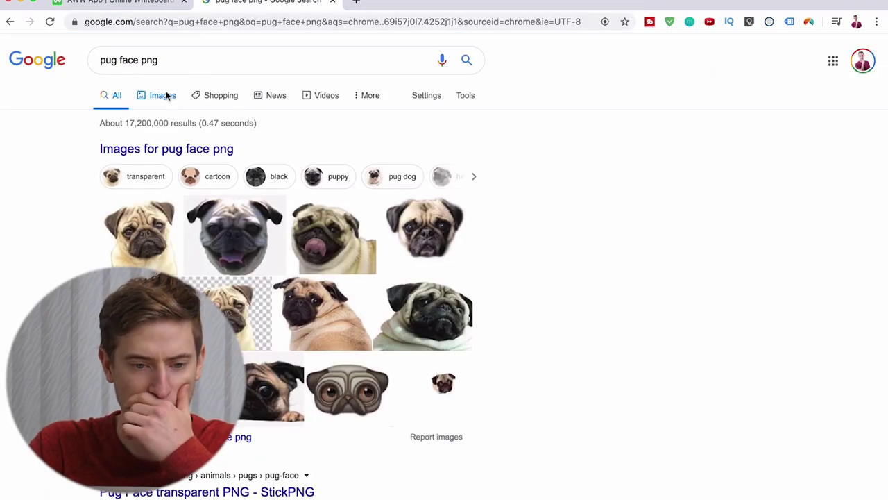
pyautogui.click(166, 96)
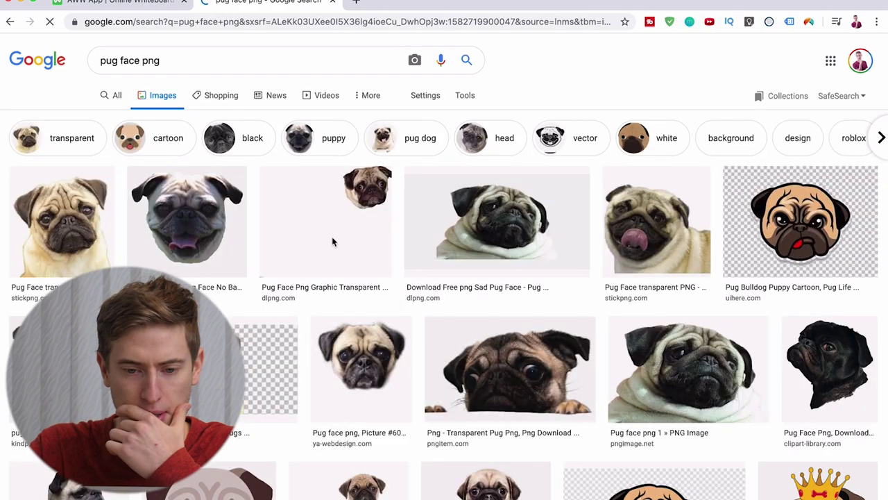
# Step: Preview the cartoon pug face and browse the image results for a suitable pug picture
pyautogui.click(835, 244)
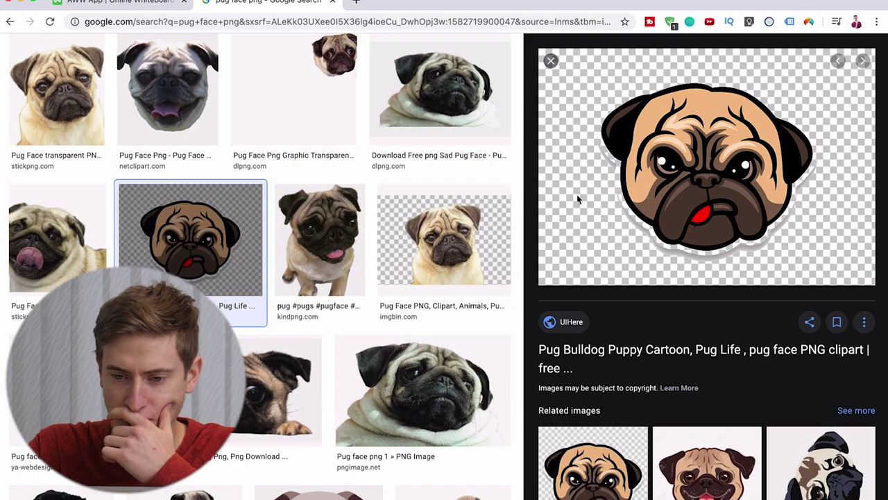
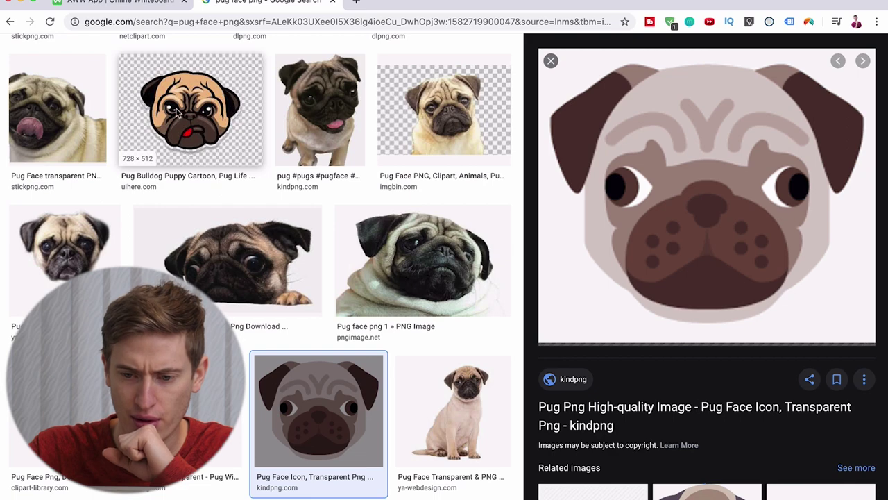
pyautogui.click(178, 115)
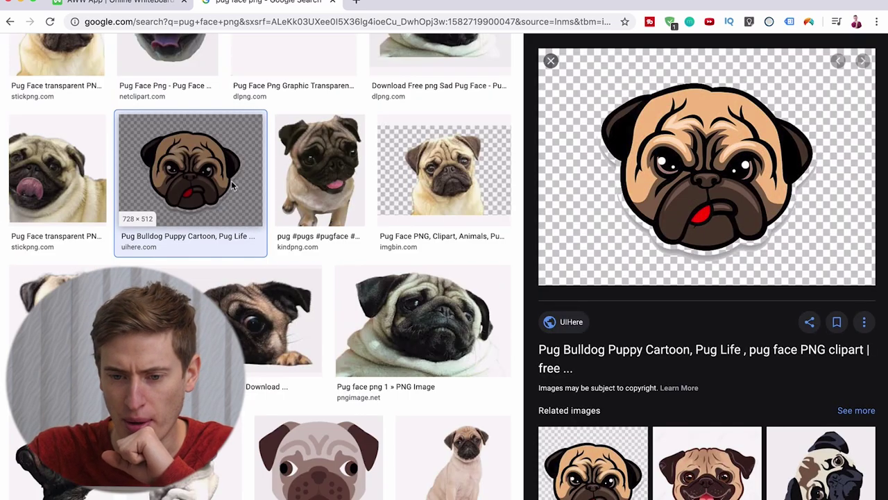
pyautogui.click(231, 180)
pyautogui.scroll(-3, 407, 314)
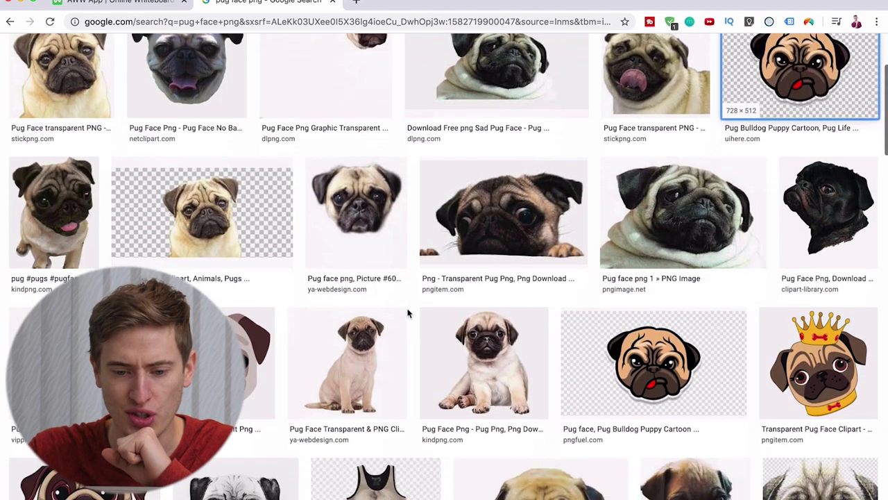
pyautogui.scroll(-3, 407, 313)
pyautogui.scroll(-4, 407, 314)
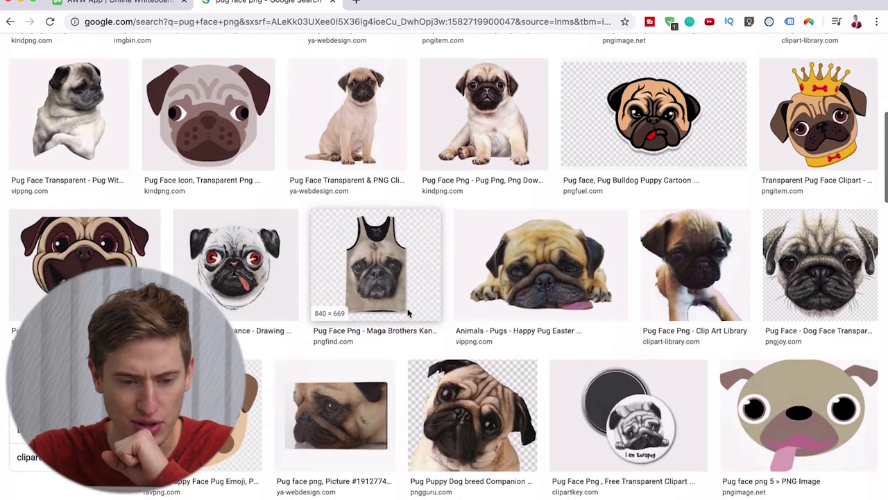
pyautogui.scroll(-5, 408, 314)
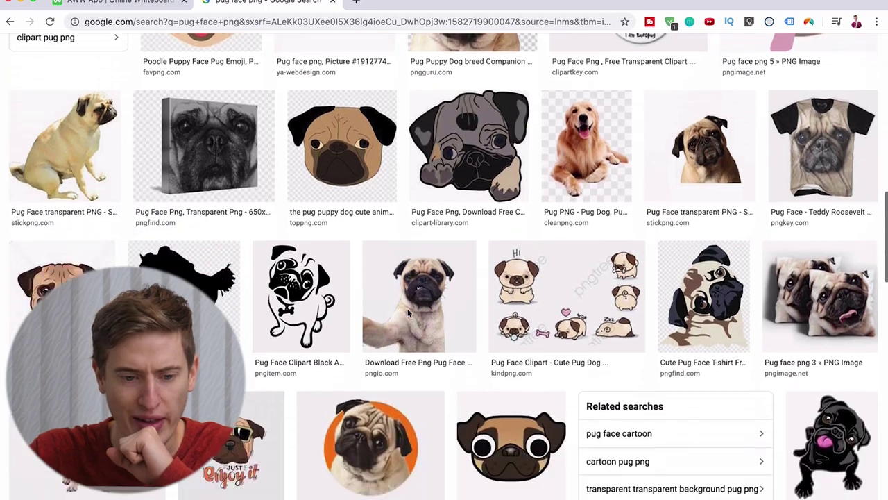
pyautogui.scroll(15, 408, 314)
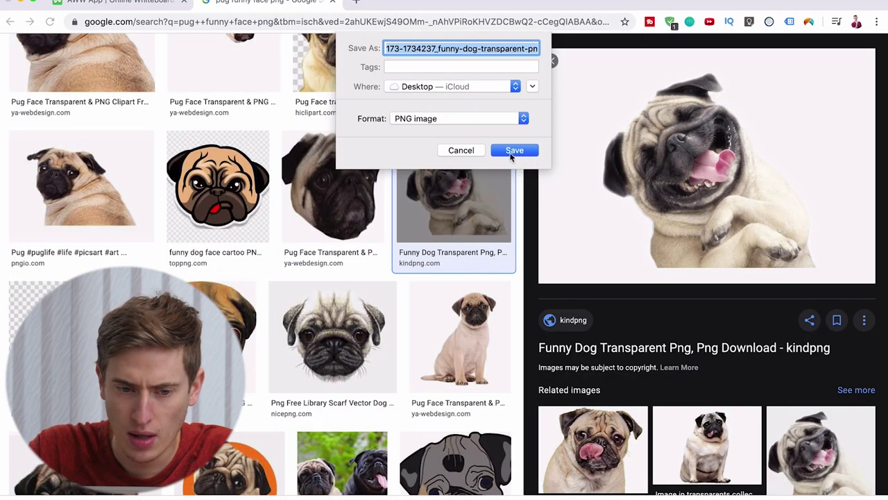
# Step: Save the laughing pug image from kindpng to the Desktop as a PNG image
pyautogui.click(513, 149)
pyautogui.scroll(-3, 649, 163)
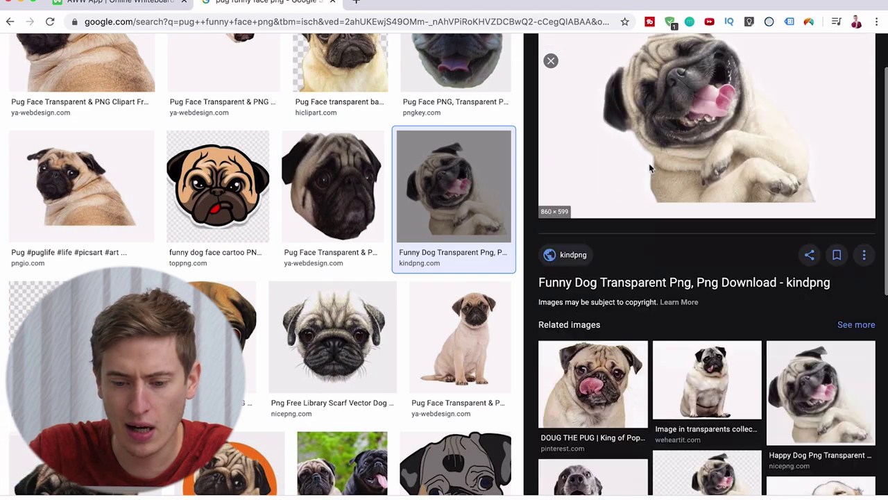
pyautogui.scroll(-3, 415, 235)
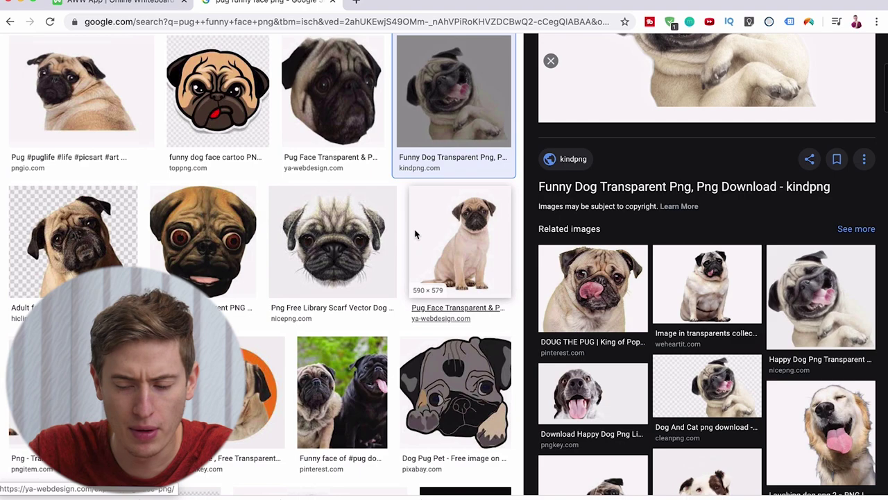
# Step: Save the cartoon pug face with the red tongue from TopPNG to the Desktop as a PNG image
pyautogui.scroll(-3, 415, 236)
pyautogui.scroll(-4, 415, 234)
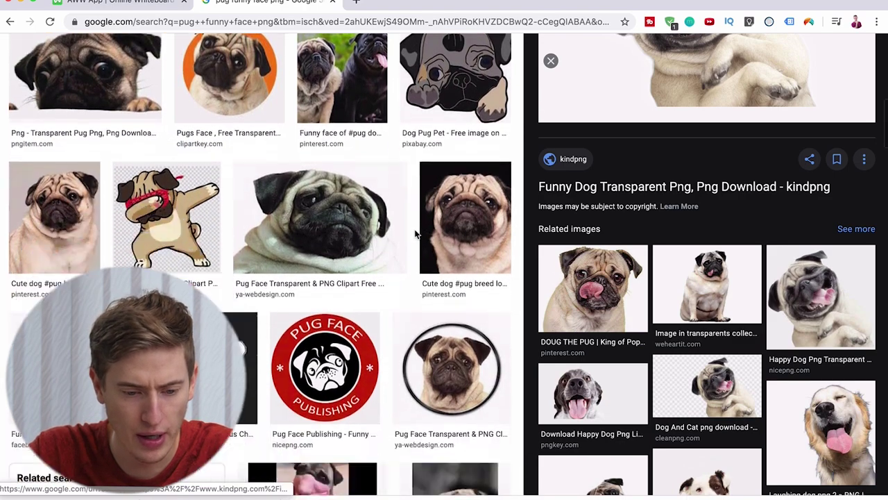
pyautogui.scroll(2, 415, 235)
pyautogui.scroll(10, 415, 236)
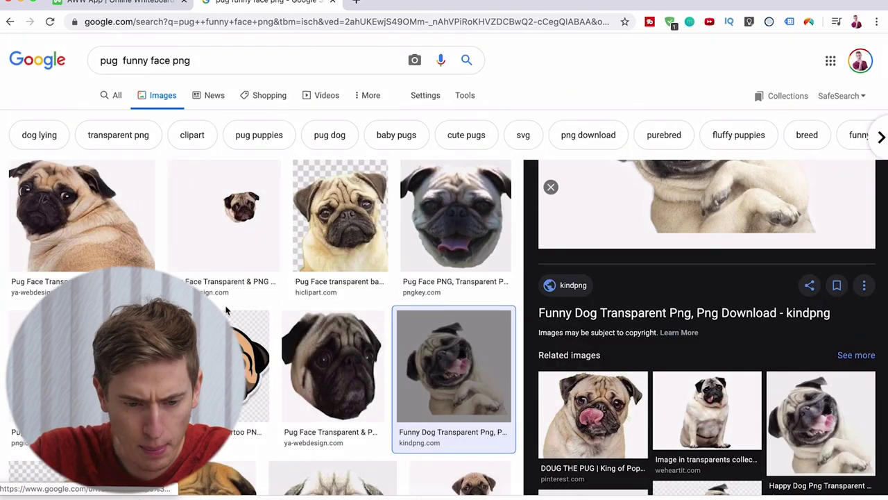
pyautogui.click(250, 347)
pyautogui.rightClick(753, 238)
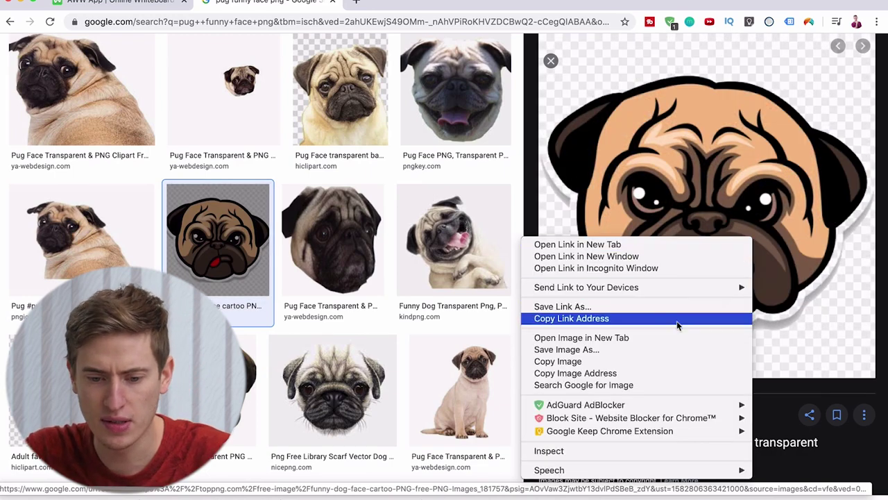
pyautogui.click(660, 350)
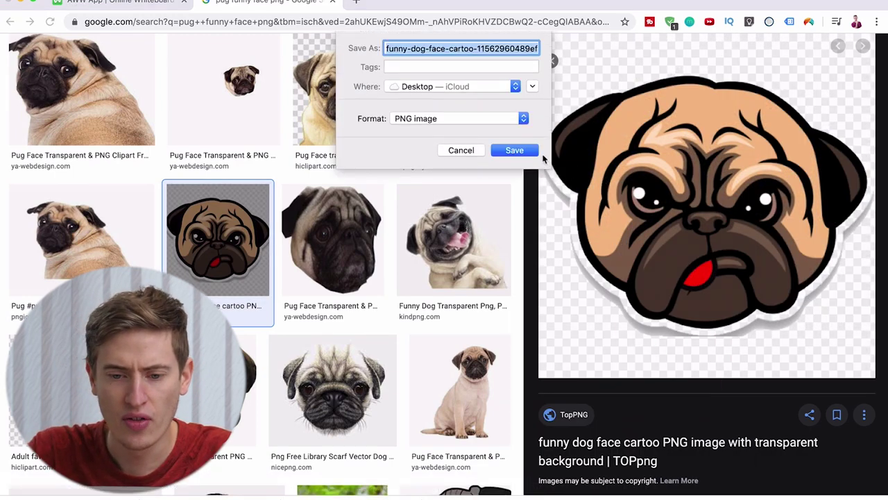
pyautogui.click(517, 149)
# Step: Switch to Photoshop, place the saved cartoon pug image from the desktop in the PUG LIFE document and scale it to about 71.7%
pyautogui.hotkey('ctrl', 'Right')
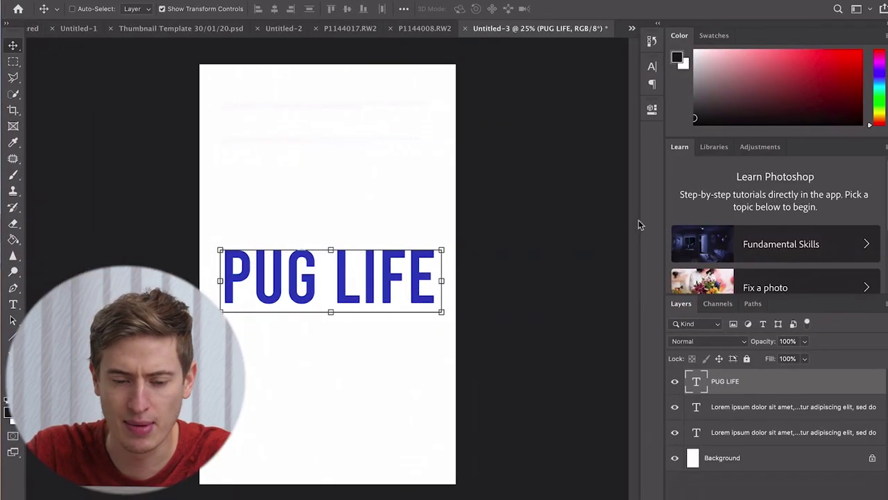
pyautogui.press('ctrl+super+f')
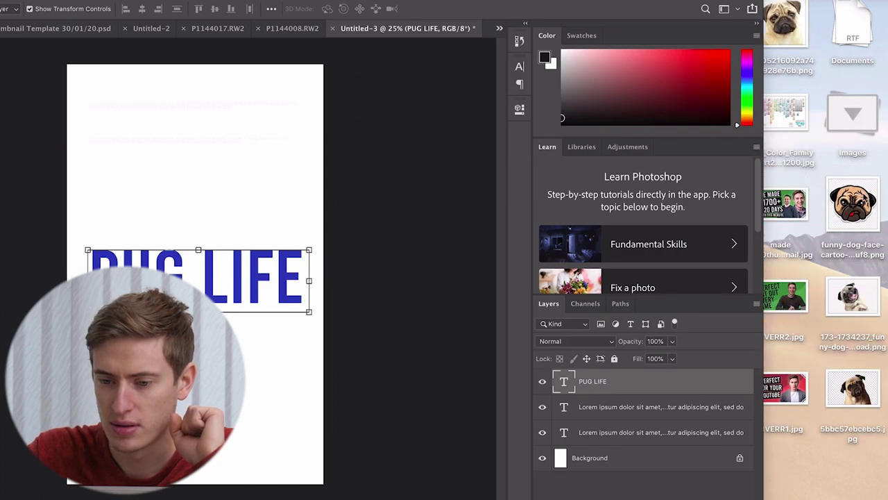
pyautogui.moveTo(852, 204); pyautogui.dragTo(236, 188)
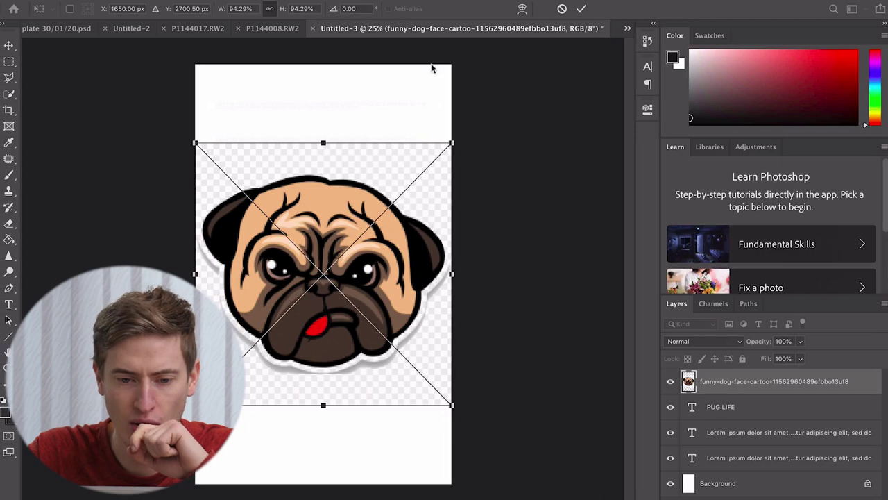
pyautogui.click(581, 10)
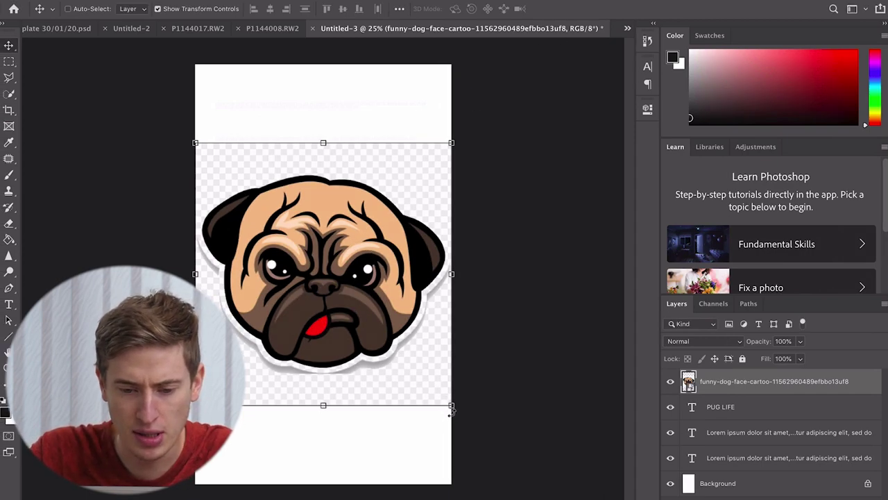
pyautogui.moveTo(452, 407); pyautogui.dragTo(390, 341)
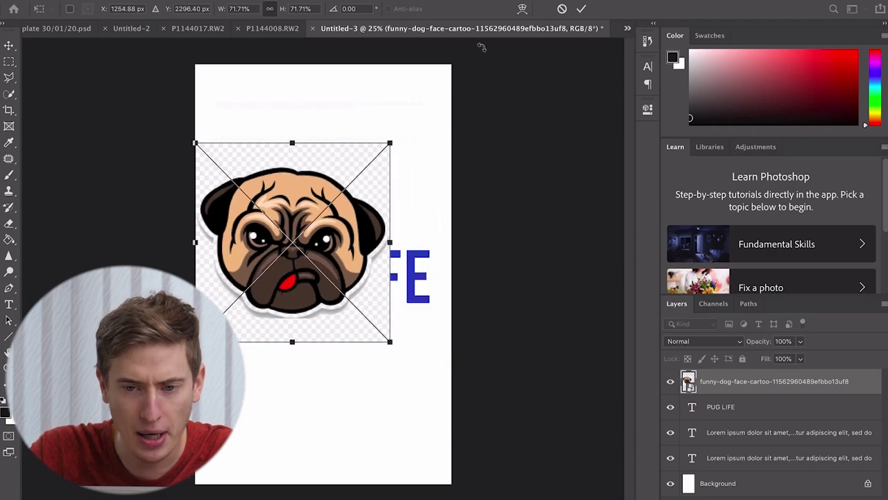
pyautogui.click(581, 10)
# Step: Select the pug's black outline with the Magic Wand Tool and extend the selection to similar areas
pyautogui.scroll(4, 357, 193)
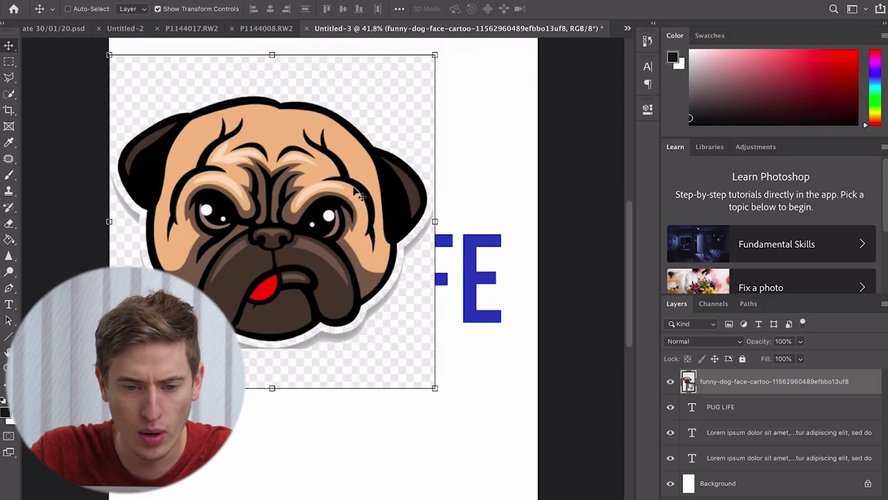
pyautogui.scroll(3, 359, 194)
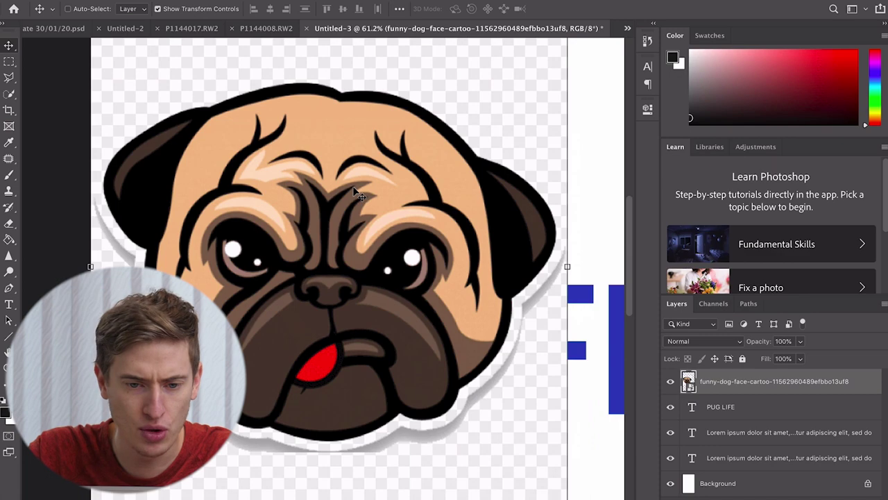
pyautogui.click(9, 94)
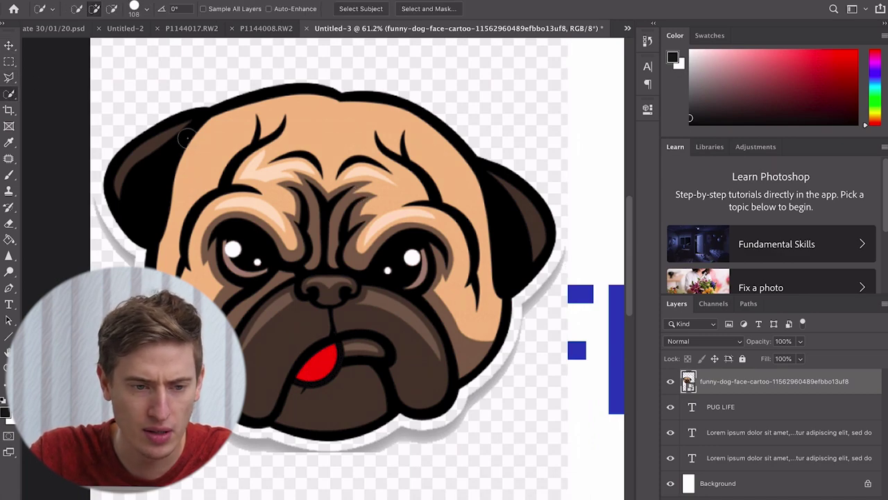
pyautogui.rightClick(11, 95)
pyautogui.click(43, 116)
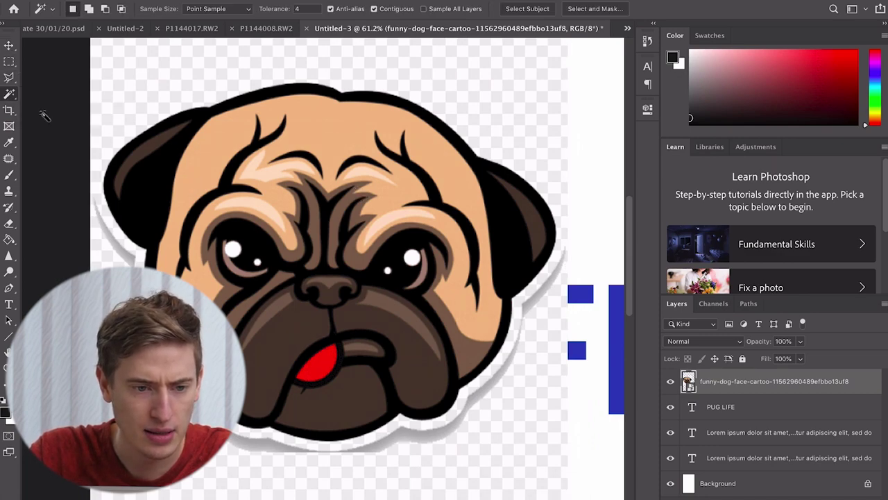
pyautogui.click(192, 121)
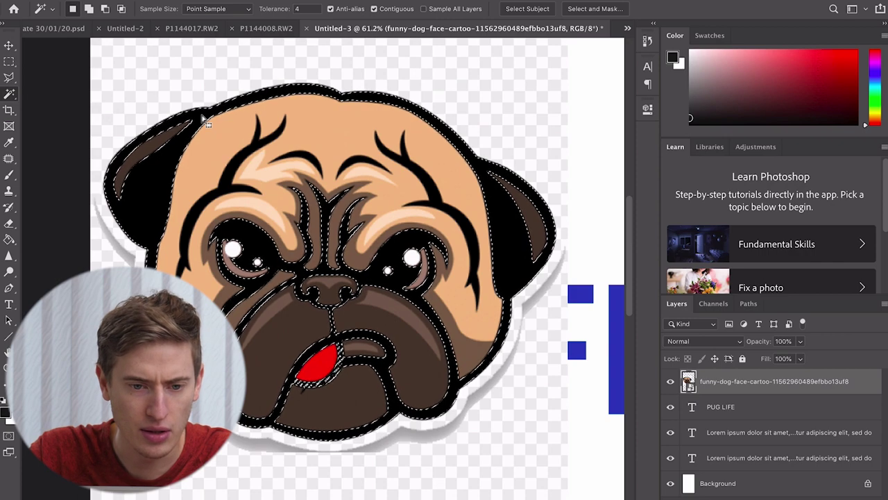
pyautogui.rightClick(200, 117)
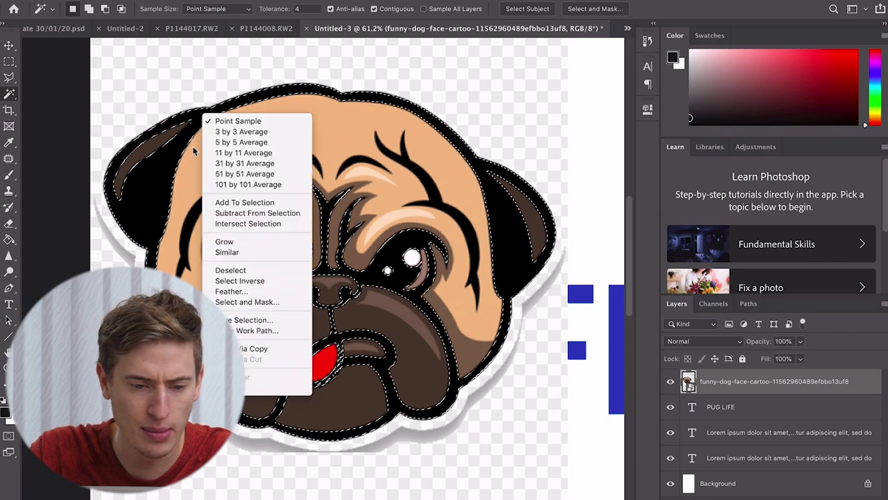
pyautogui.click(228, 252)
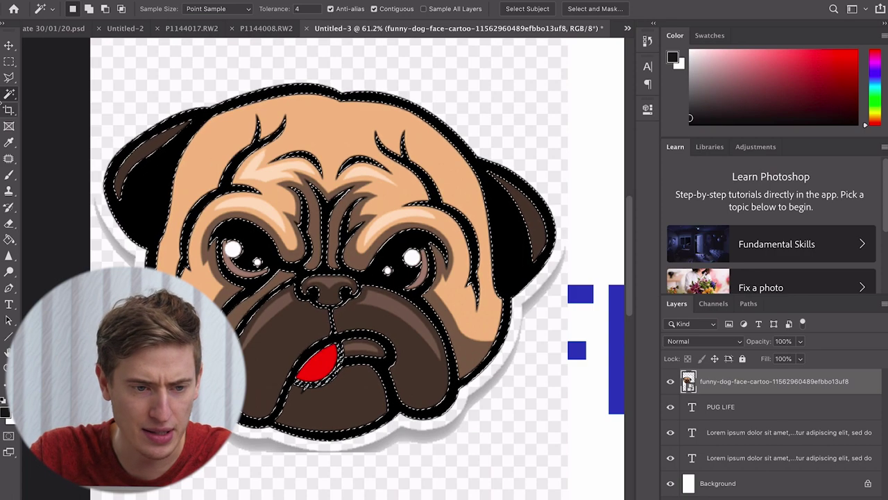
# Step: Add the remaining areas of the pug's face and ears to the selection with the Quick Selection Tool
pyautogui.rightClick(10, 94)
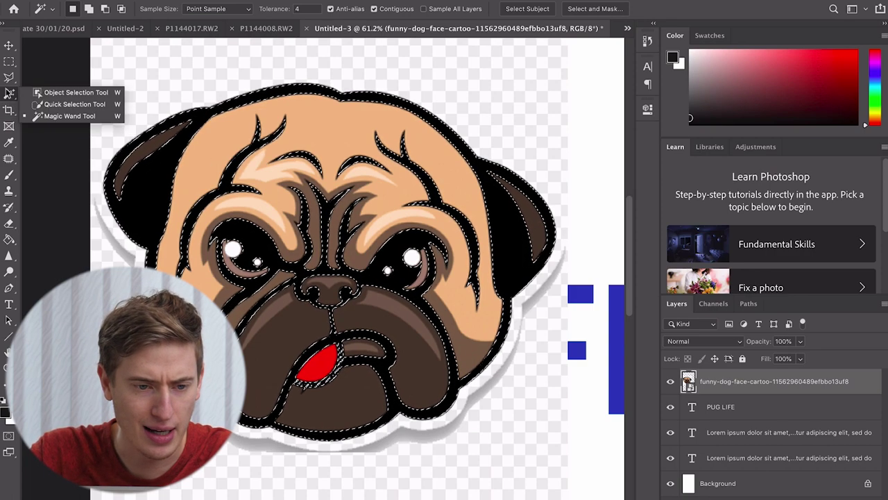
pyautogui.click(45, 105)
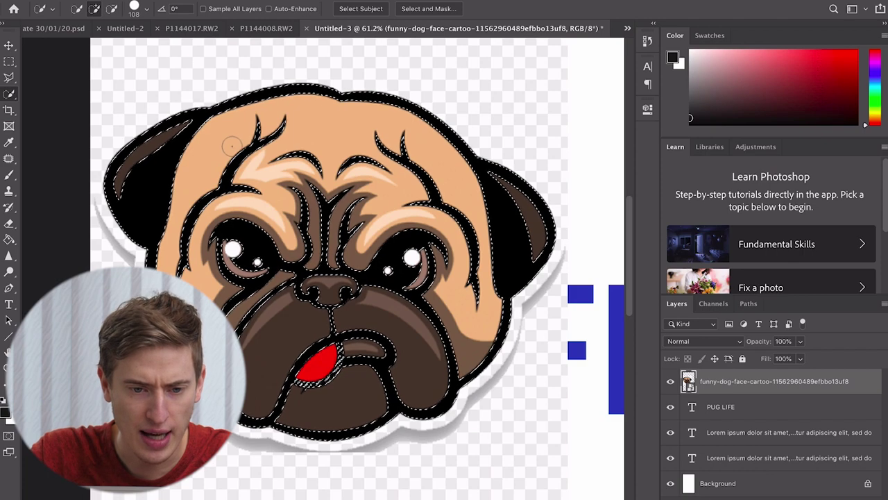
pyautogui.moveTo(232, 146)
pyautogui.mouseDown()
pyautogui.moveTo(206, 147)
pyautogui.moveTo(208, 187)
pyautogui.moveTo(221, 205)
pyautogui.mouseUp()
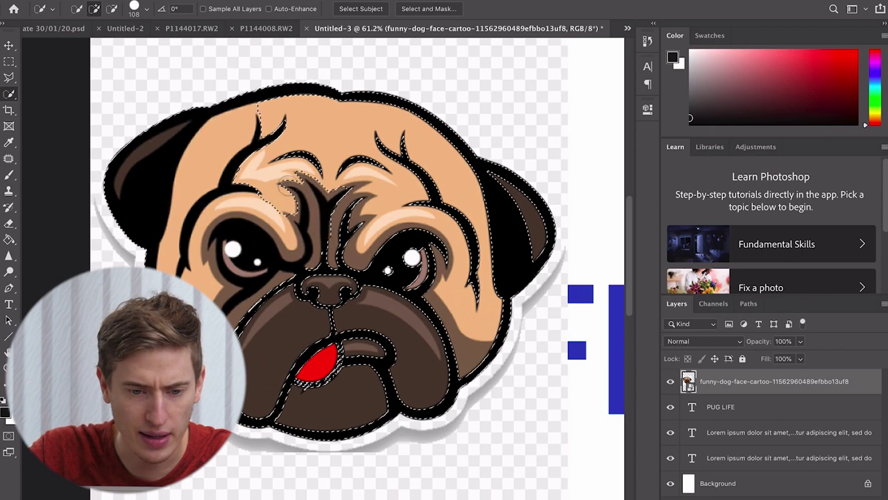
pyautogui.moveTo(286, 186)
pyautogui.mouseDown()
pyautogui.moveTo(288, 128)
pyautogui.moveTo(321, 127)
pyautogui.moveTo(392, 149)
pyautogui.mouseUp()
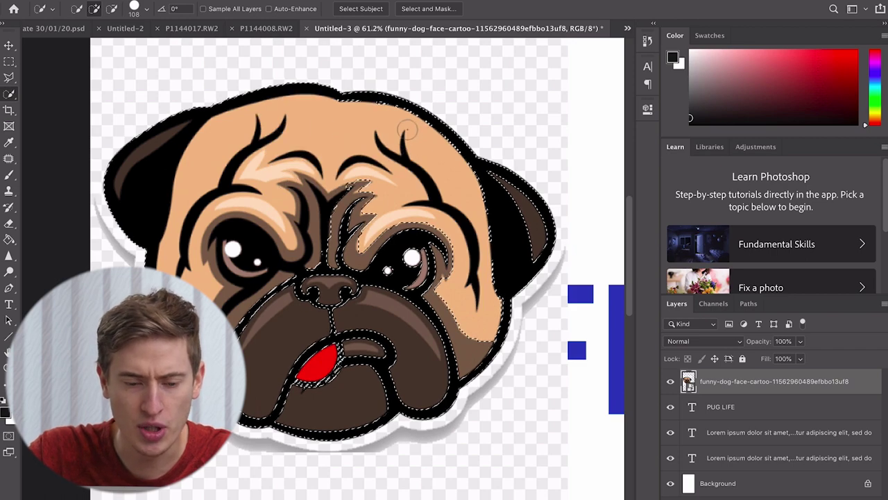
pyautogui.moveTo(361, 216); pyautogui.dragTo(330, 291)
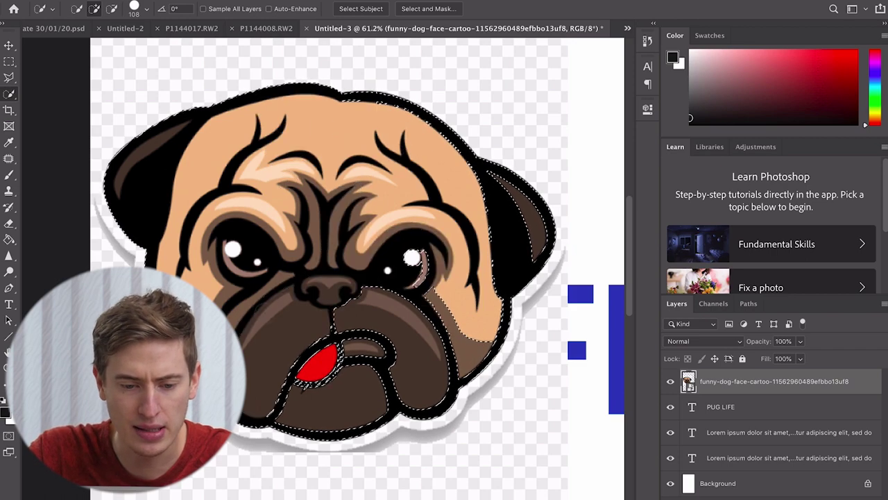
pyautogui.click(407, 250)
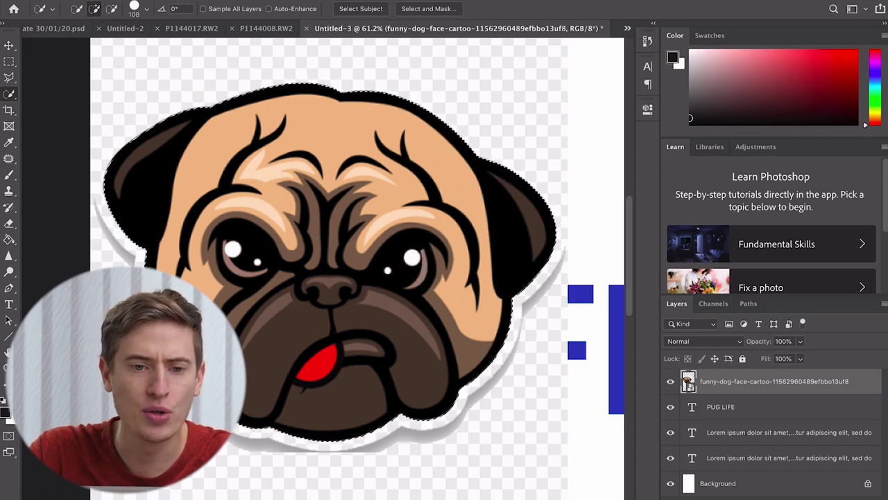
# Step: Contract the selection around the pug's face
pyautogui.click(262, 0)
pyautogui.moveTo(285, 157)
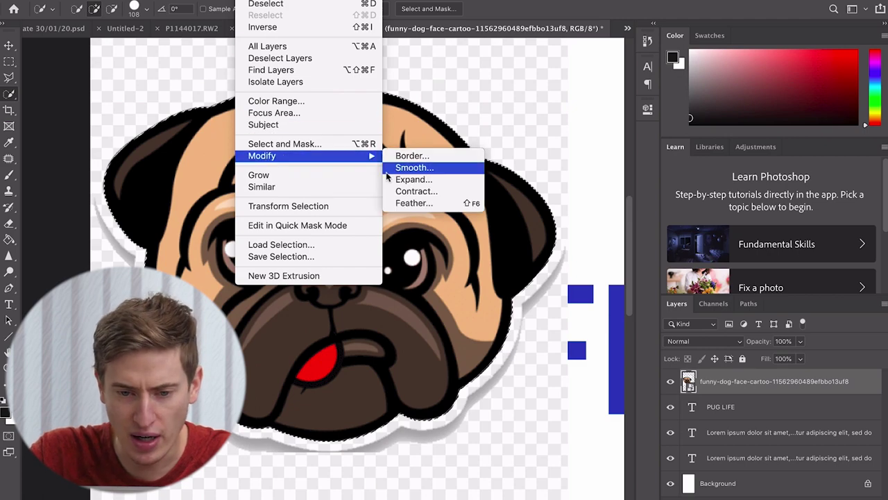
pyautogui.click(411, 191)
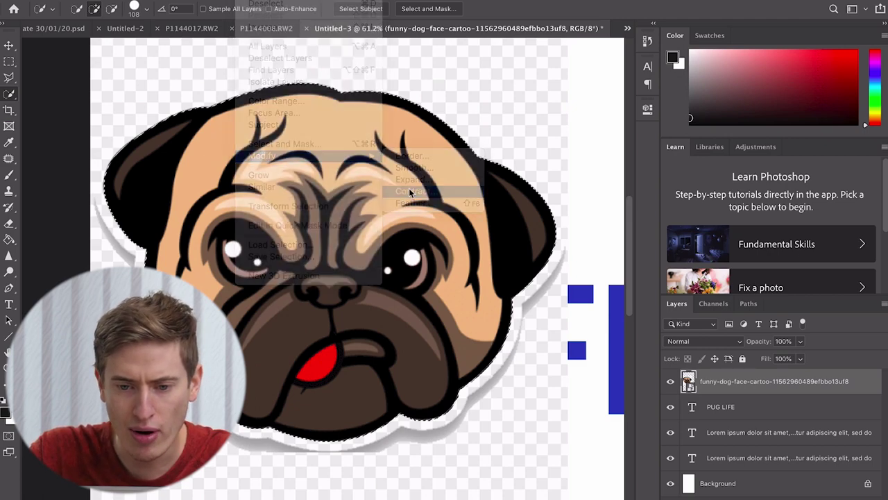
pyautogui.click(511, 231)
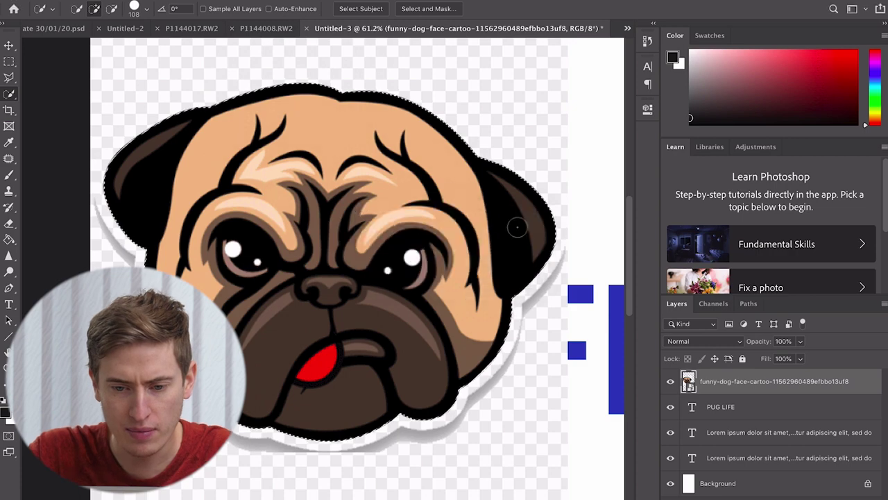
# Step: Smooth the pug selection with a sample radius of 5 pixels
pyautogui.click(253, 0)
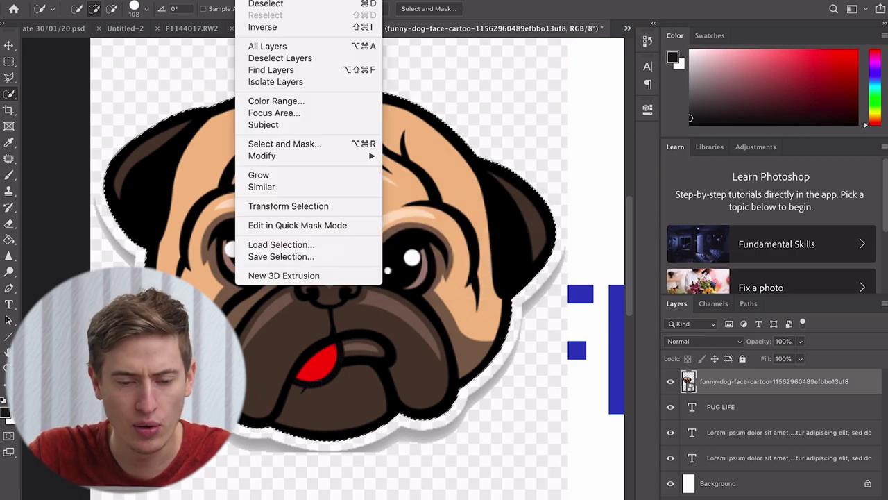
pyautogui.moveTo(286, 157)
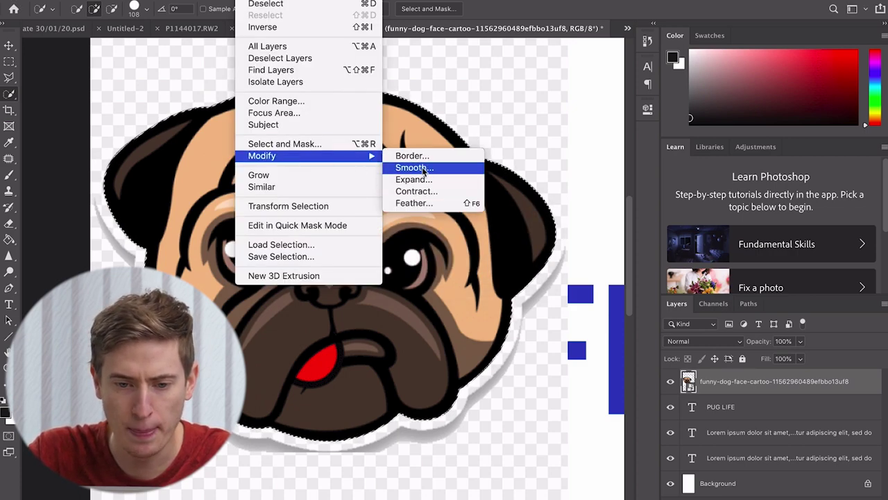
pyautogui.click(417, 168)
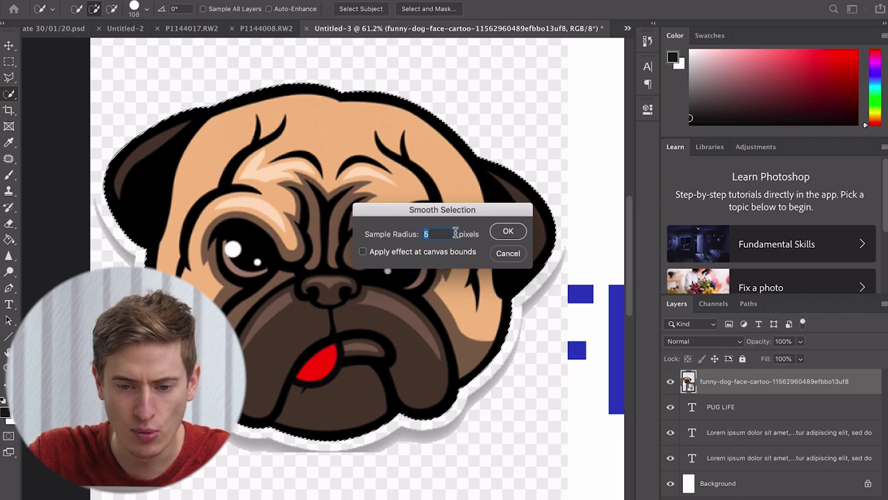
pyautogui.click(508, 231)
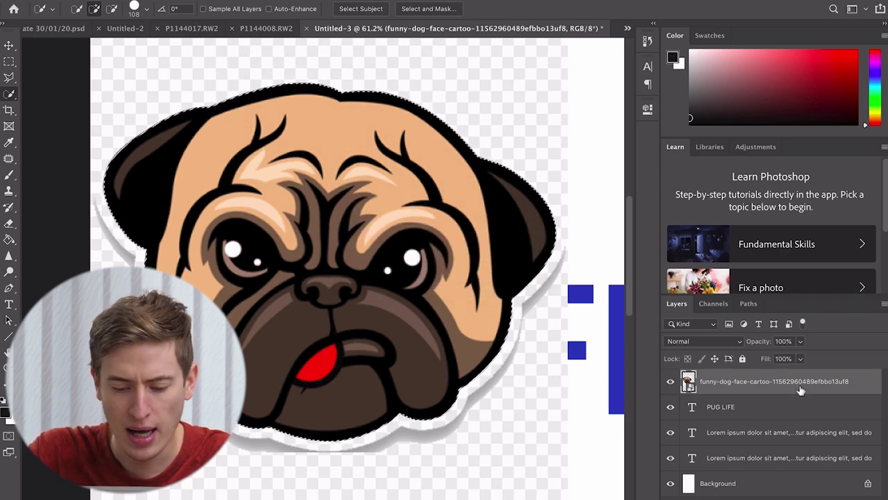
# Step: Copy the selected pug face to a new layer and hide the original checkered image layer
pyautogui.hotkey('ctrl', 'j')
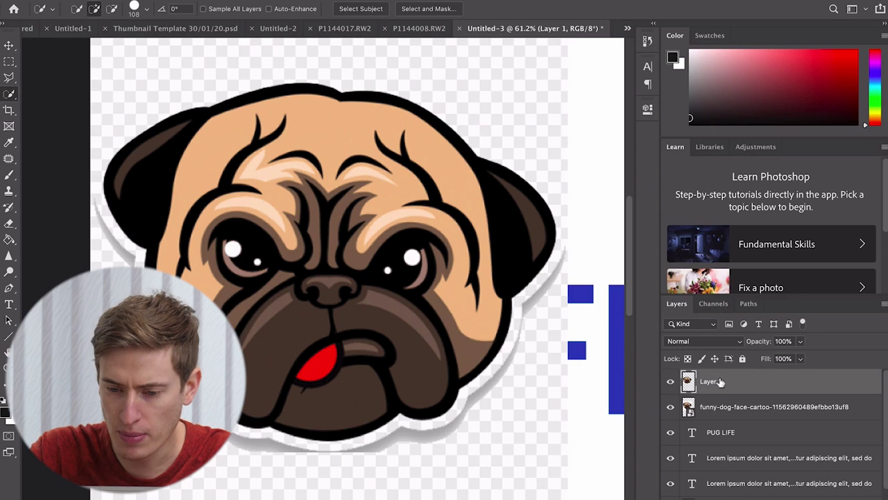
pyautogui.click(672, 407)
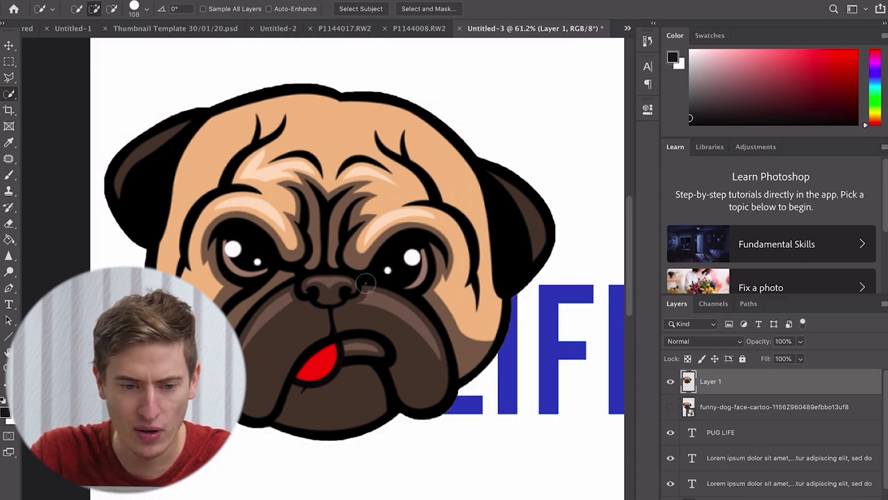
# Step: Scale the cut-out pug face down to roughly the width of the word PUG and place it just above that word
pyautogui.scroll(-5, 366, 282)
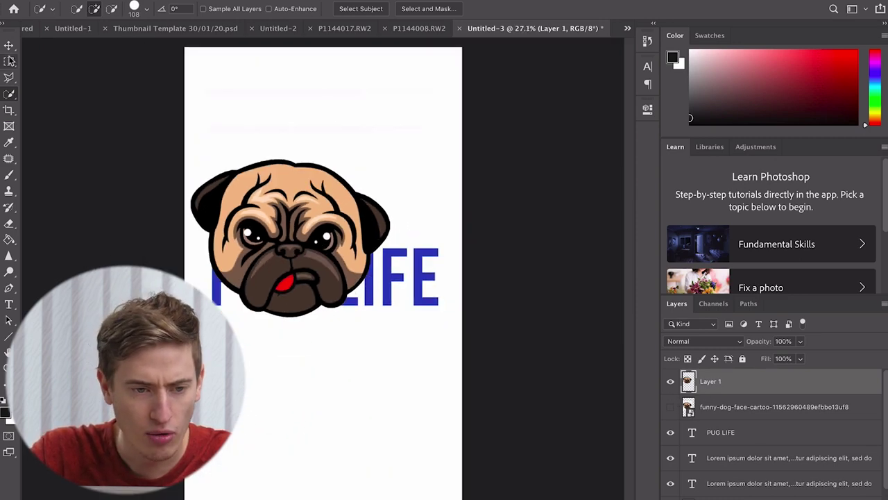
pyautogui.click(9, 47)
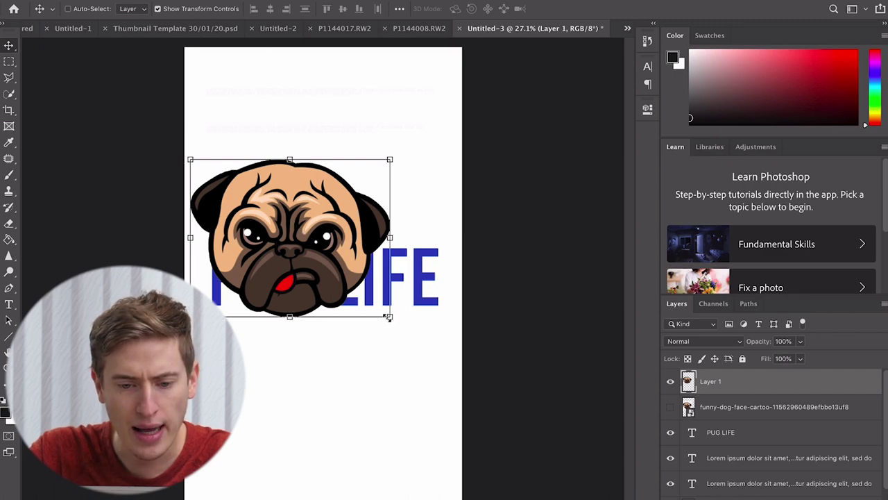
pyautogui.moveTo(388, 317); pyautogui.dragTo(259, 208)
pyautogui.press('Return')
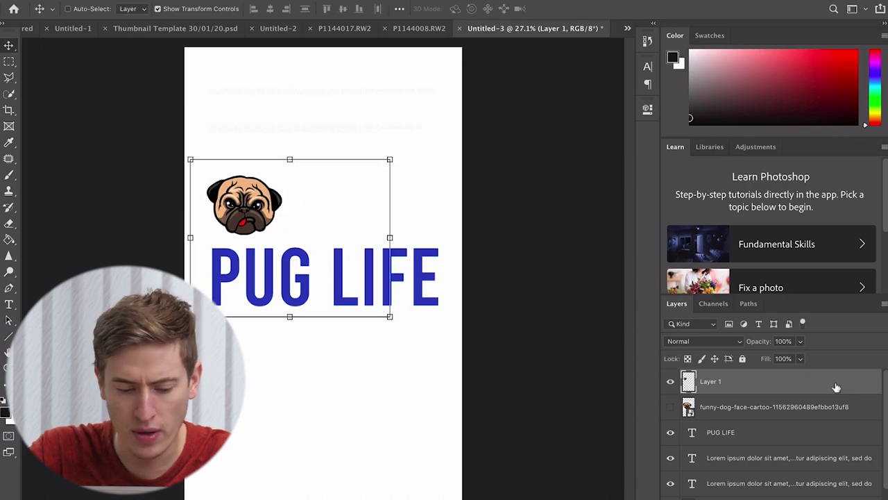
# Step: Duplicate the small pug face twice and line up the copies beside it as an evenly spaced row of three
pyautogui.hotkey('ctrl', 'j')
pyautogui.hotkey('ctrl', 'j')
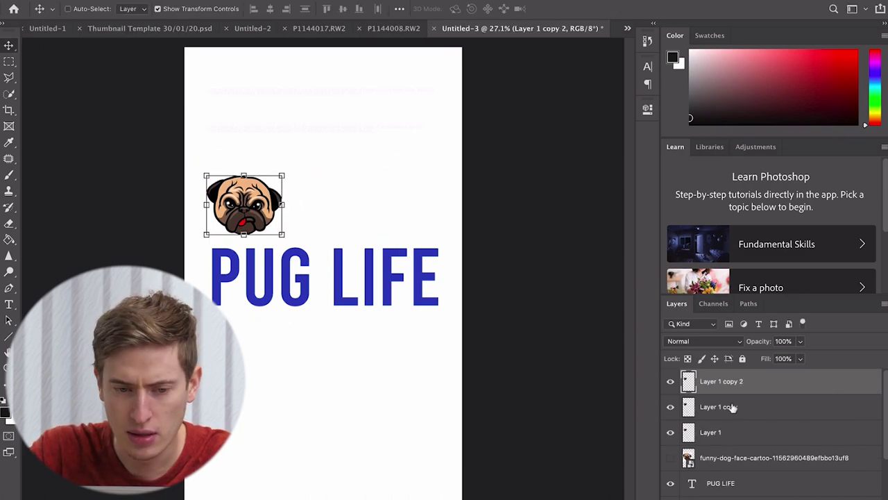
pyautogui.moveTo(257, 201); pyautogui.dragTo(340, 201)
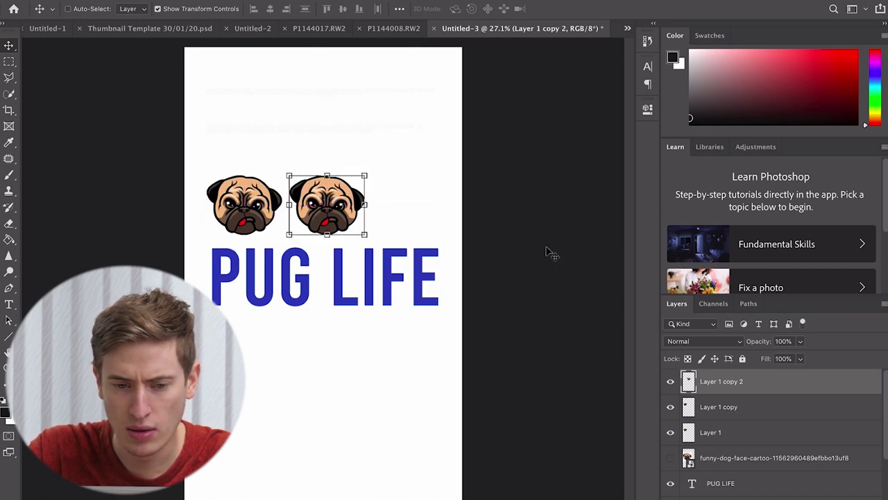
pyautogui.click(789, 412)
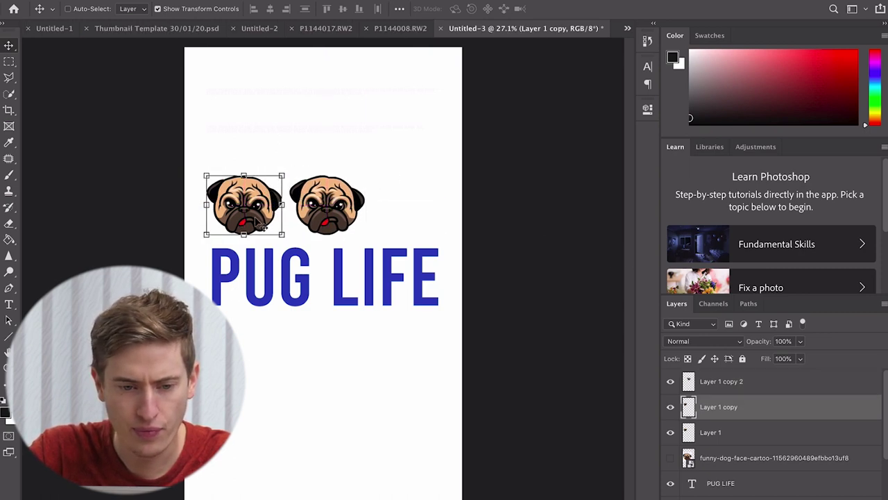
pyautogui.moveTo(255, 186); pyautogui.dragTo(421, 186)
# Step: Recolor the PUG LIFE text to dark brown 4b3d31, sampled from the middle pug's muzzle
pyautogui.click(755, 464)
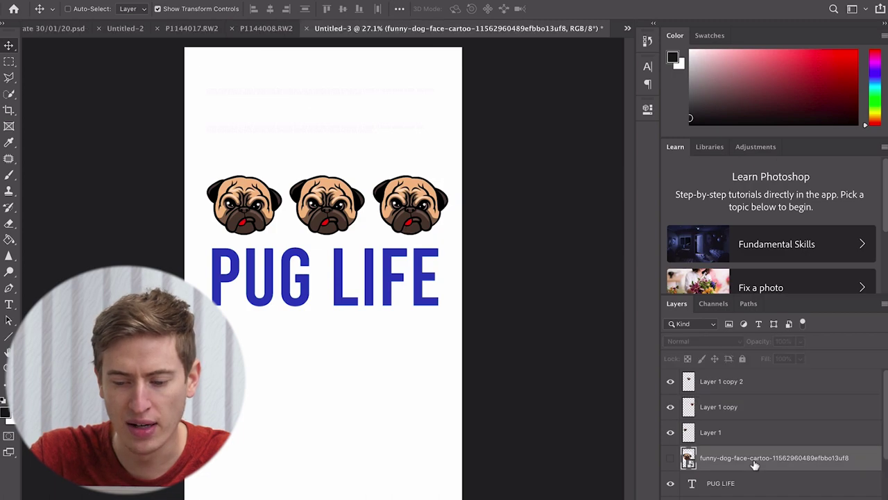
pyautogui.scroll(-2, 735, 438)
pyautogui.click(726, 419)
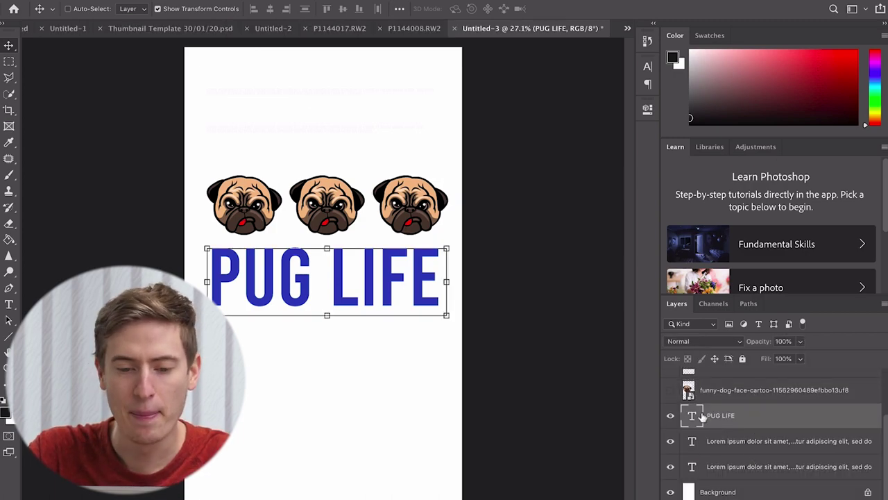
pyautogui.doubleClick(694, 415)
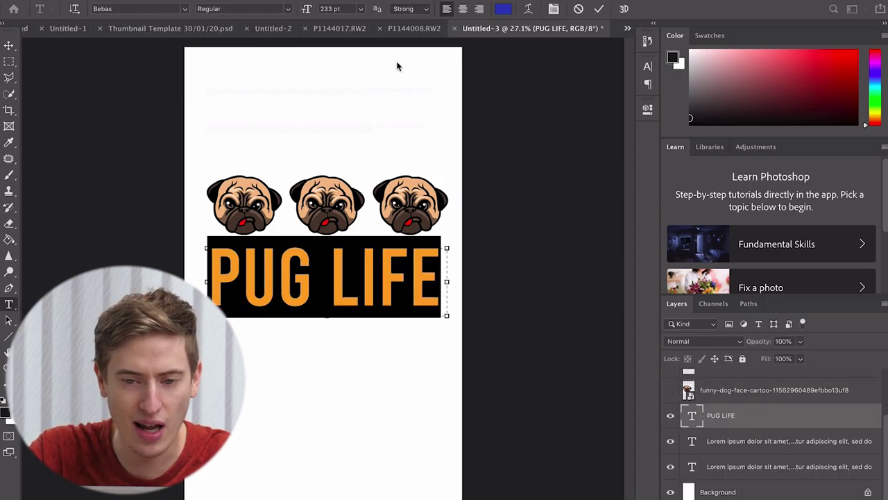
pyautogui.click(503, 8)
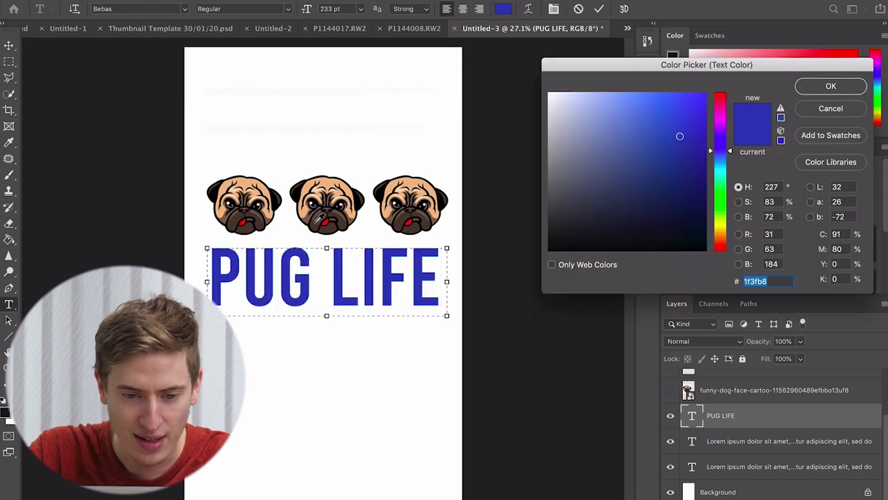
pyautogui.click(317, 225)
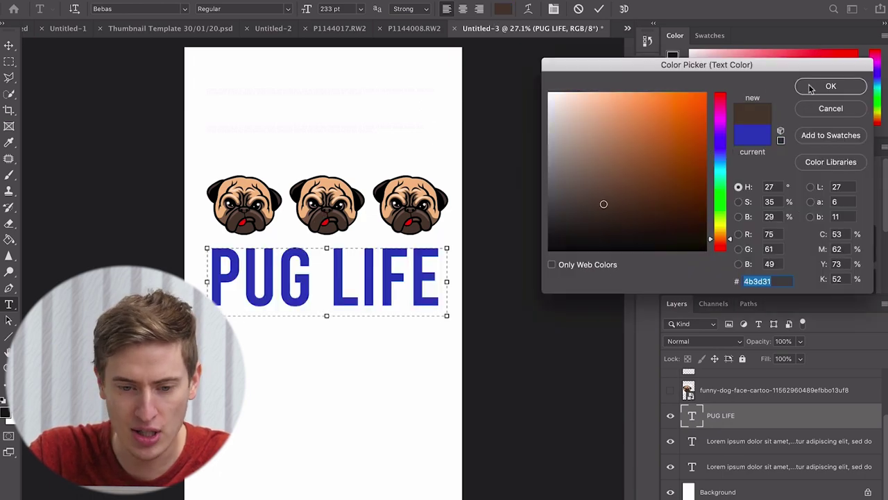
pyautogui.click(831, 86)
pyautogui.click(341, 305)
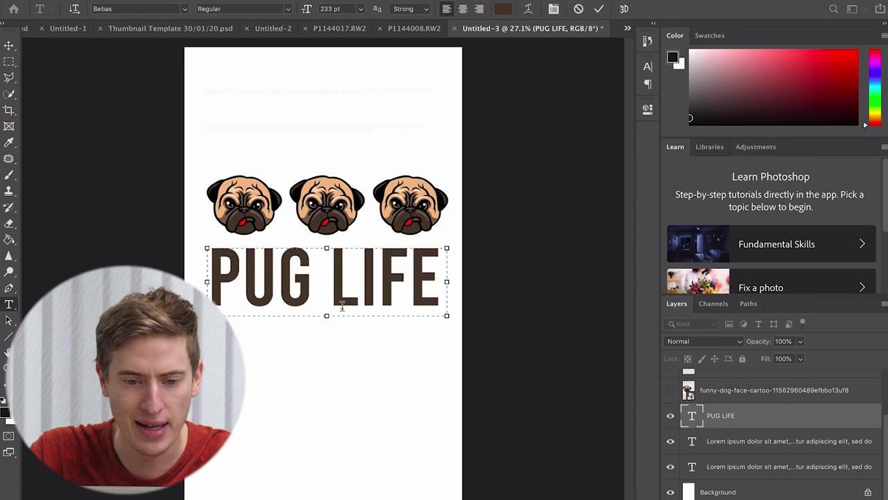
# Step: Set the PUG LIFE text to Gotham Black at 144 pt and move it up closer beneath the pug faces
pyautogui.moveTo(440, 278); pyautogui.dragTo(195, 267)
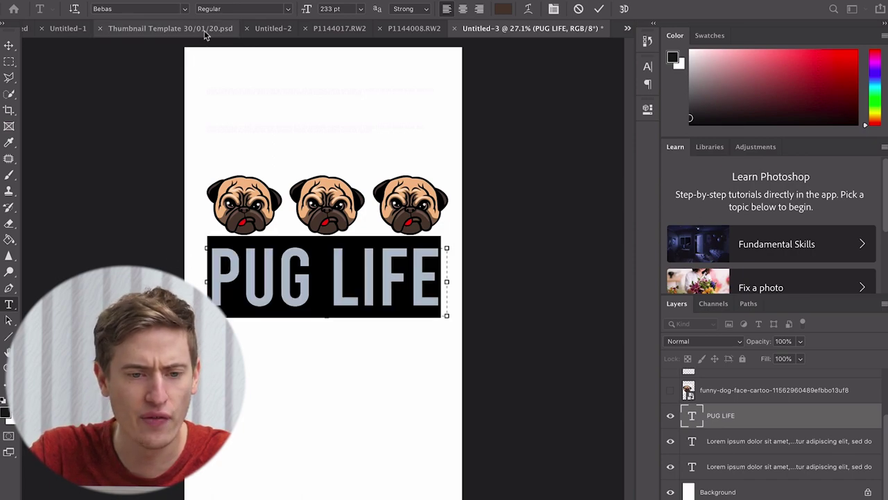
pyautogui.click(185, 10)
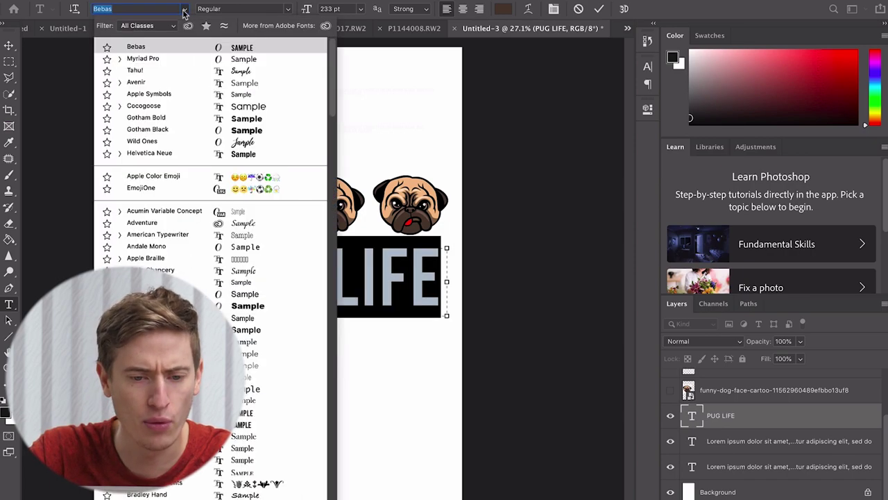
pyautogui.click(193, 133)
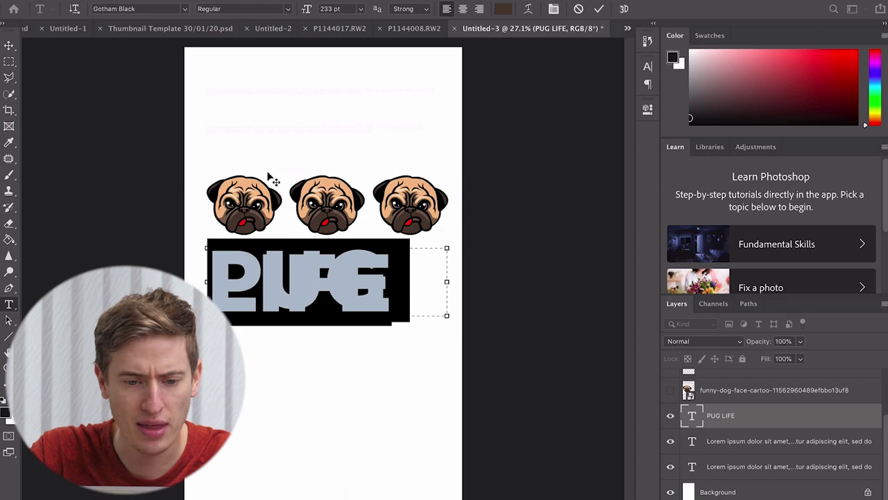
pyautogui.click(337, 8)
pyautogui.scroll(-20, 336, 8)
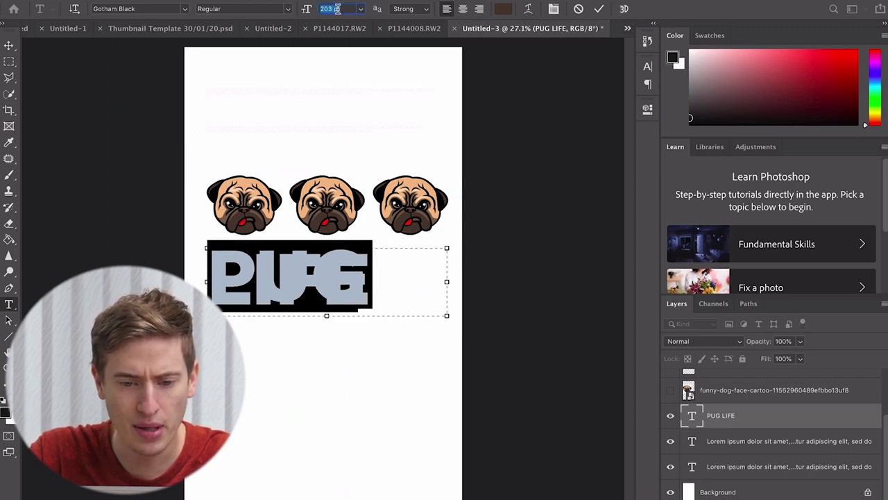
pyautogui.scroll(-20, 337, 9)
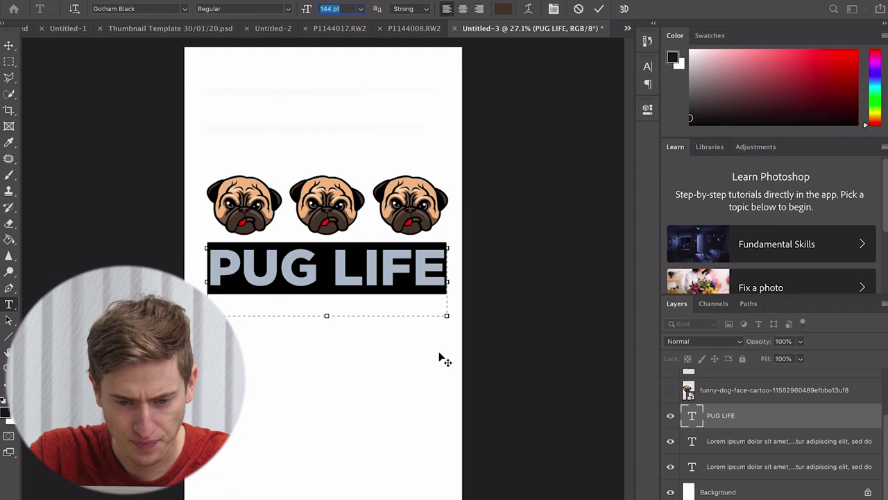
pyautogui.click(417, 272)
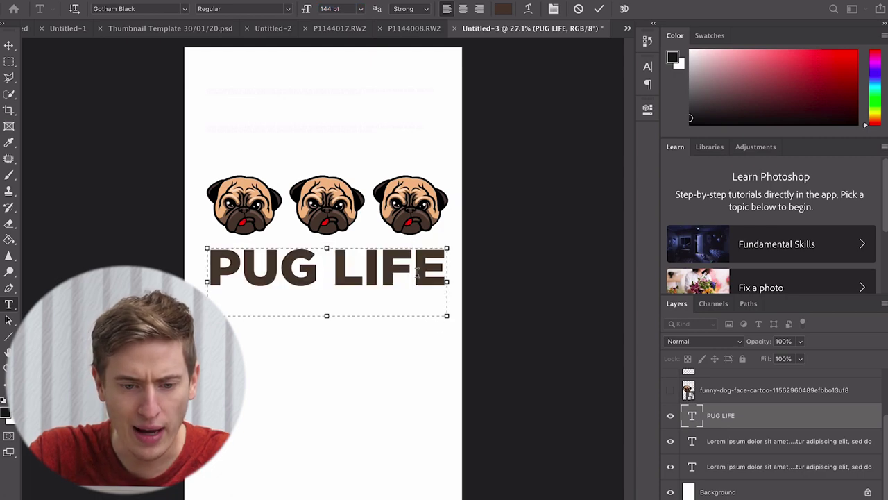
pyautogui.moveTo(368, 377); pyautogui.dragTo(367, 369)
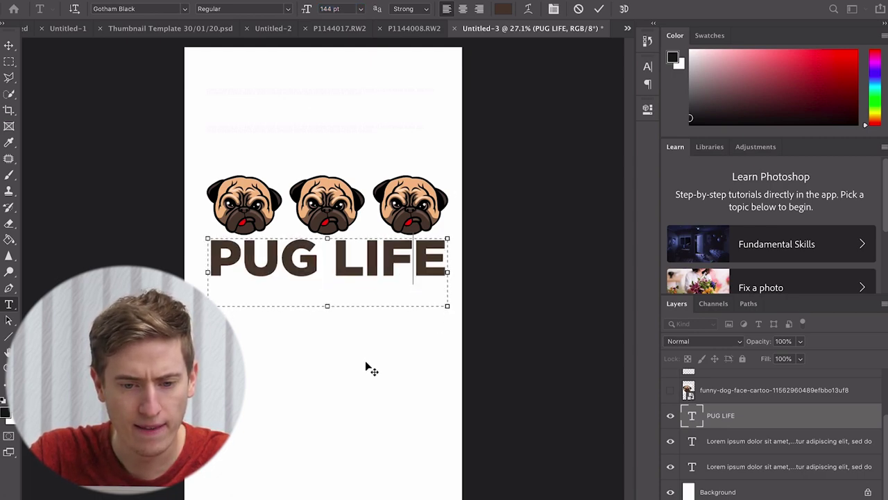
pyautogui.click(600, 8)
# Step: Select the three pug layers with the PUG LIFE text, scale them together to 91.69% and center them on the canvas
pyautogui.scroll(3, 739, 451)
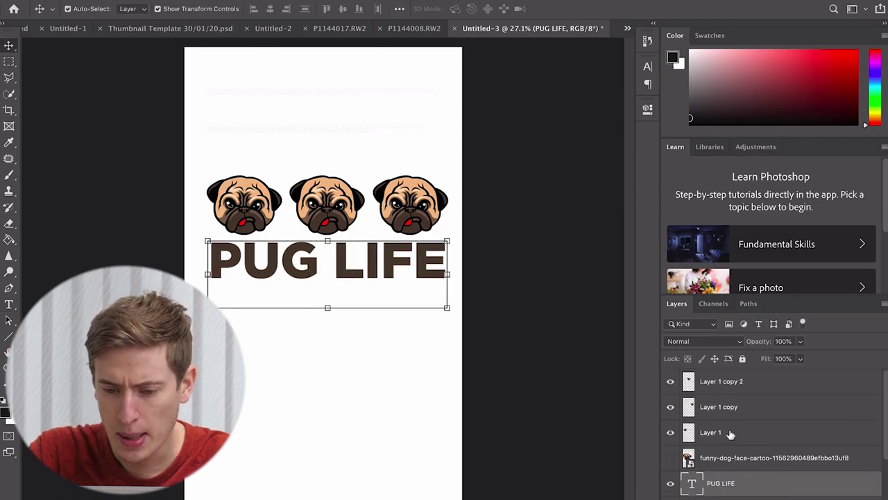
pyautogui.keyDown('super'); pyautogui.click(730, 434); pyautogui.keyUp('super')
pyautogui.keyDown('super'); pyautogui.click(730, 409); pyautogui.keyUp('super')
pyautogui.keyDown('super'); pyautogui.click(728, 379); pyautogui.keyUp('super')
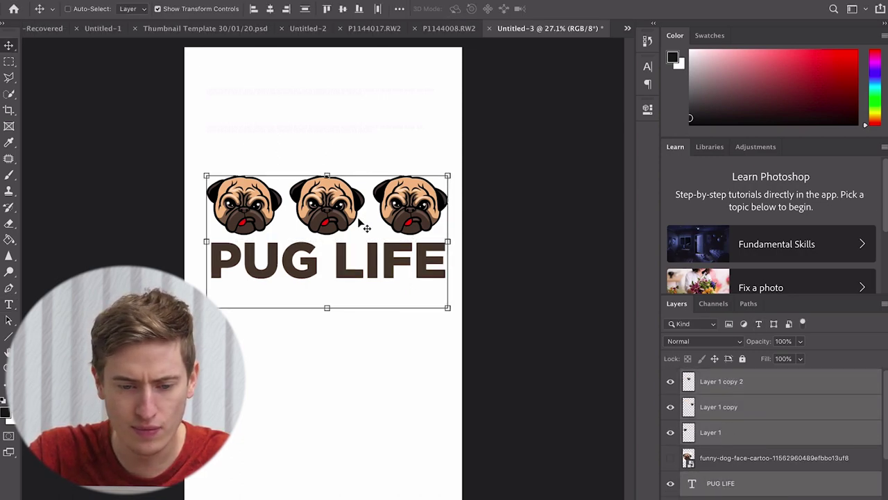
pyautogui.moveTo(359, 221); pyautogui.dragTo(351, 250)
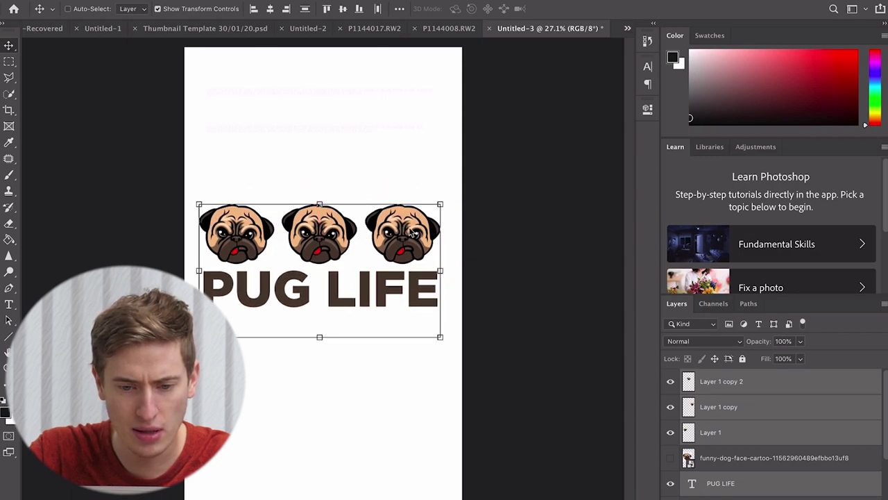
pyautogui.moveTo(439, 202); pyautogui.dragTo(422, 219)
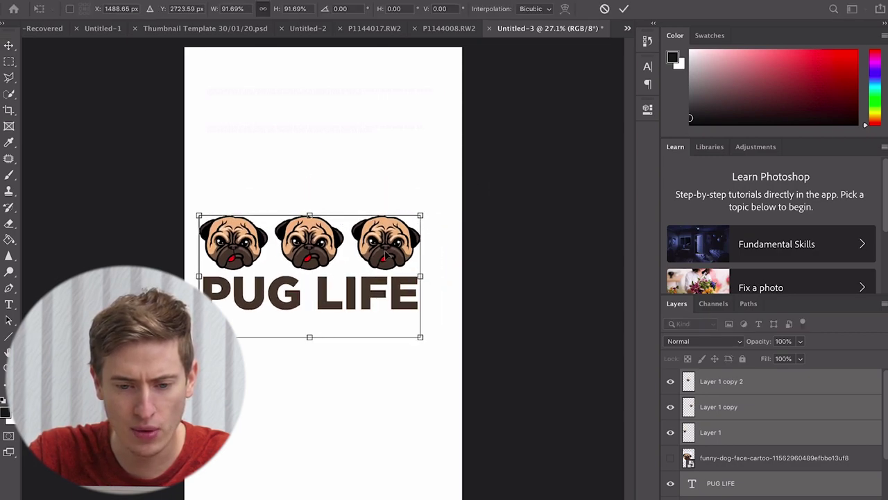
pyautogui.moveTo(385, 257)
pyautogui.mouseDown()
pyautogui.moveTo(408, 255)
pyautogui.moveTo(399, 254)
pyautogui.mouseUp()
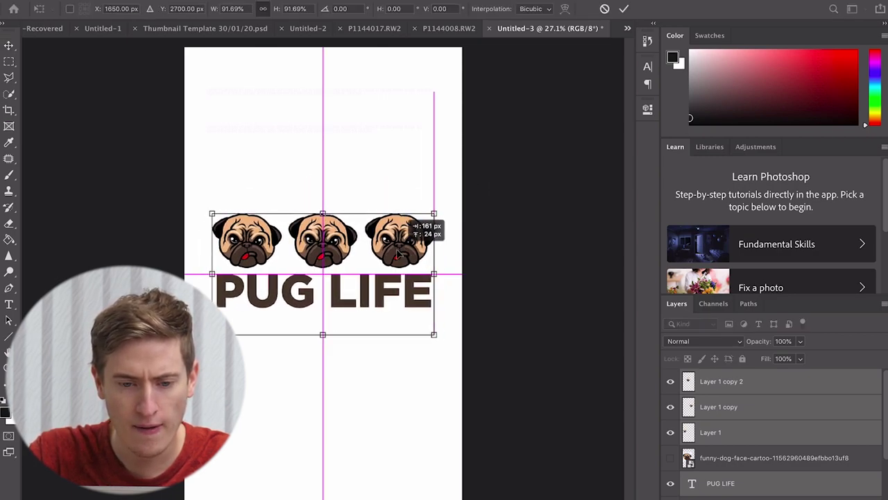
pyautogui.click(625, 10)
# Step: Draw a rectangular marquee selection around the three pug faces and the upper part of the PUG LIFE text
pyautogui.press('m')
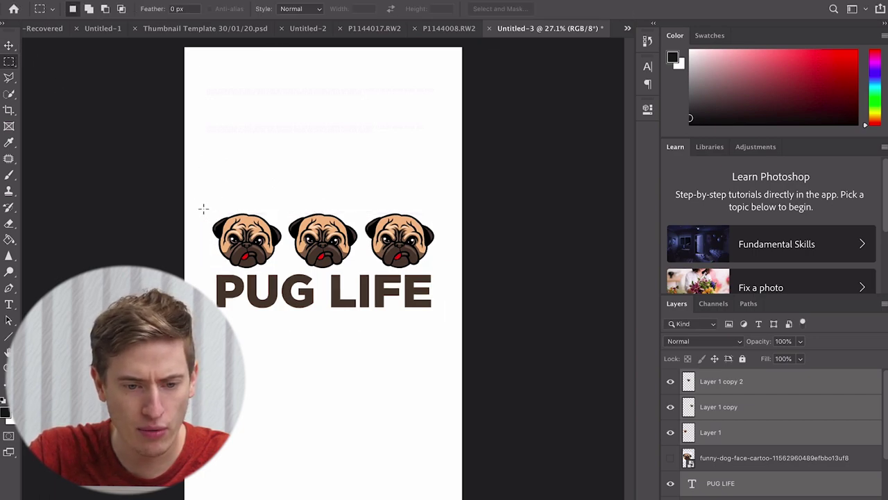
pyautogui.moveTo(197, 205); pyautogui.dragTo(362, 303)
pyautogui.moveTo(444, 297); pyautogui.dragTo(452, 290)
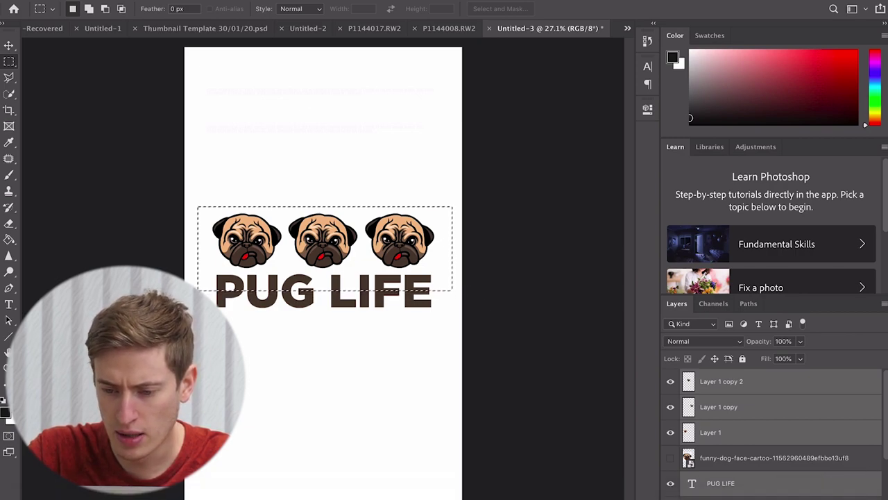
# Step: Add a new layer and stroke the selection around the pugs 25 px inside, using brown 4b3d31 sampled from the text
pyautogui.click(852, 496)
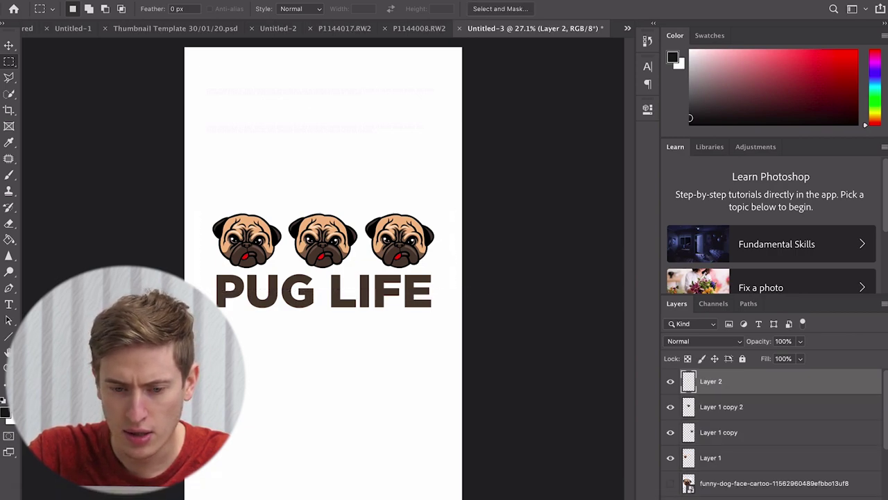
pyautogui.click(9, 61)
pyautogui.click(9, 61)
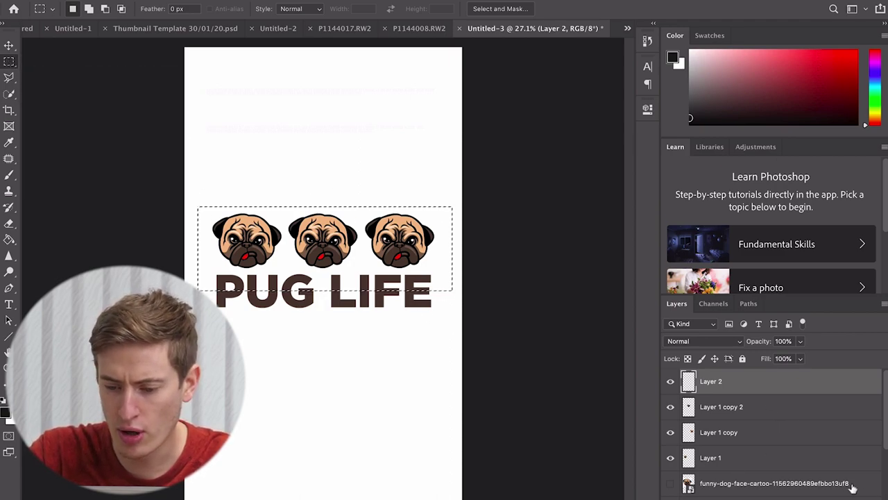
pyautogui.rightClick(436, 283)
pyautogui.click(447, 440)
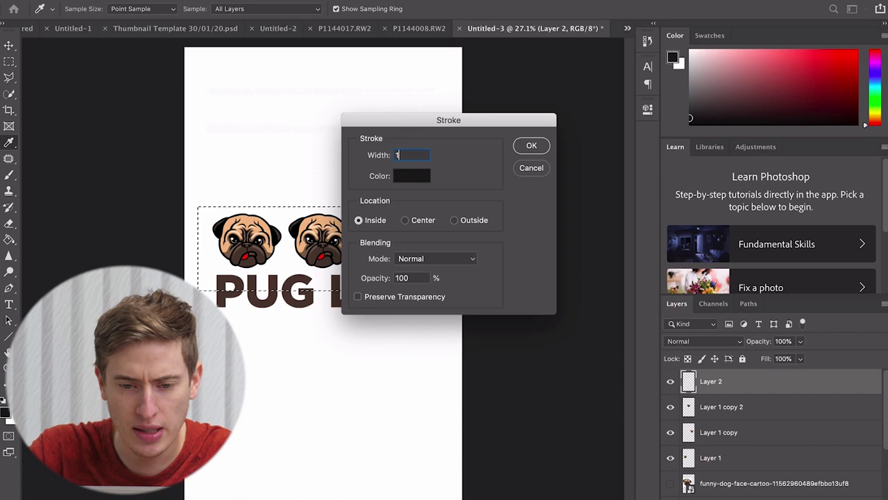
pyautogui.click(401, 176)
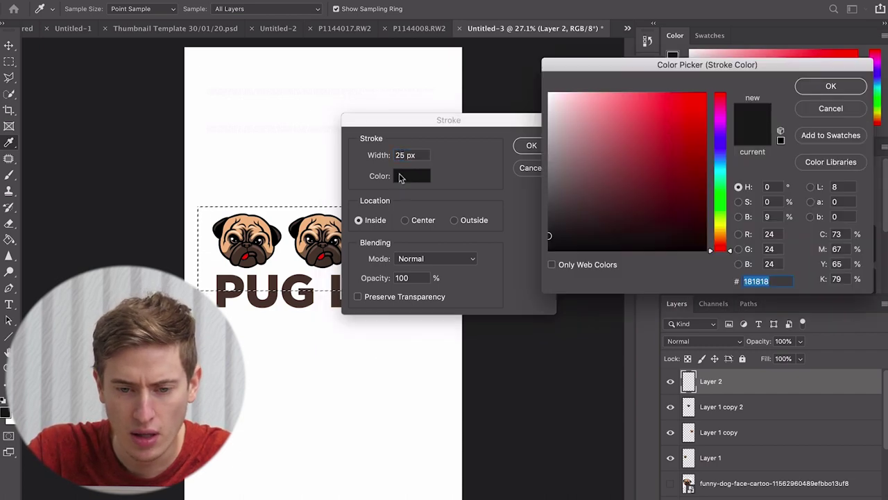
pyautogui.click(273, 295)
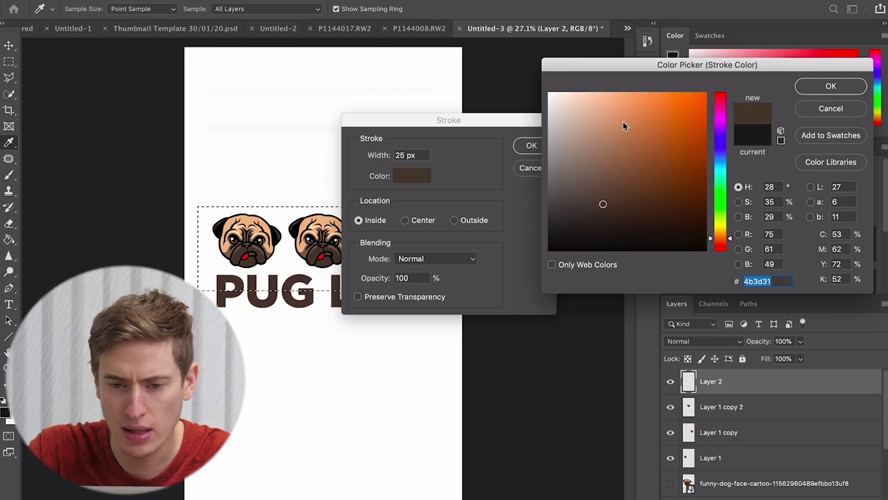
pyautogui.press('Return')
pyautogui.press('Return')
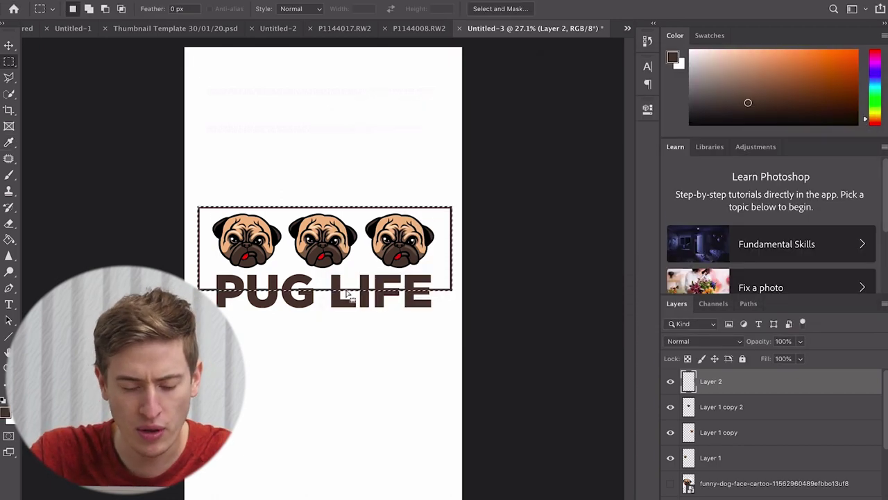
# Step: Undo the thin frame stroke, apply a thicker inside stroke in the same brown, and deselect
pyautogui.hotkey('ctrl', 'z')
pyautogui.rightClick(378, 277)
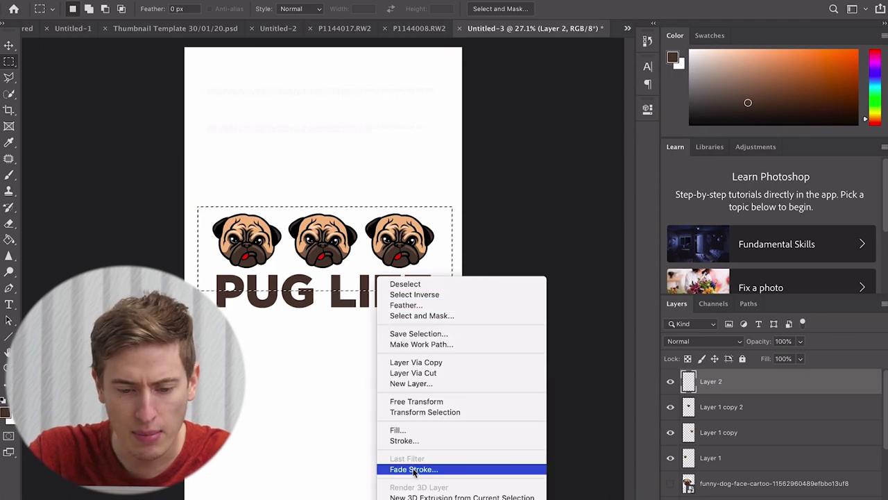
pyautogui.click(418, 439)
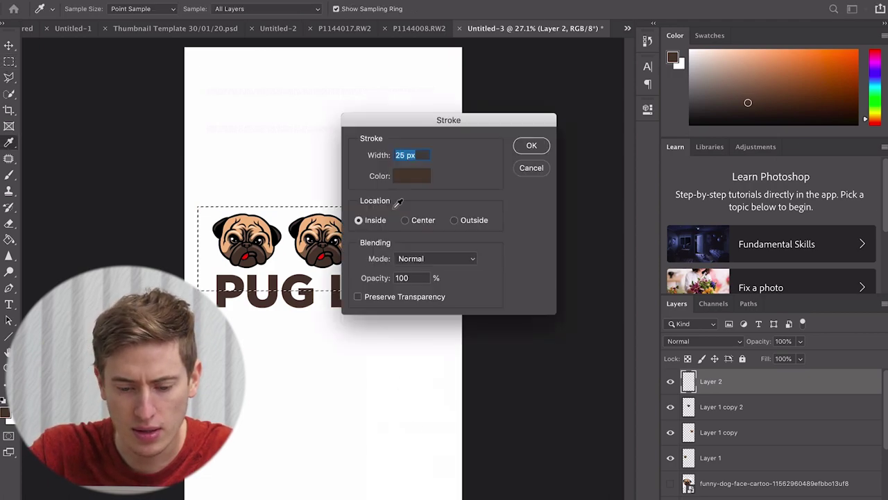
pyautogui.click(524, 147)
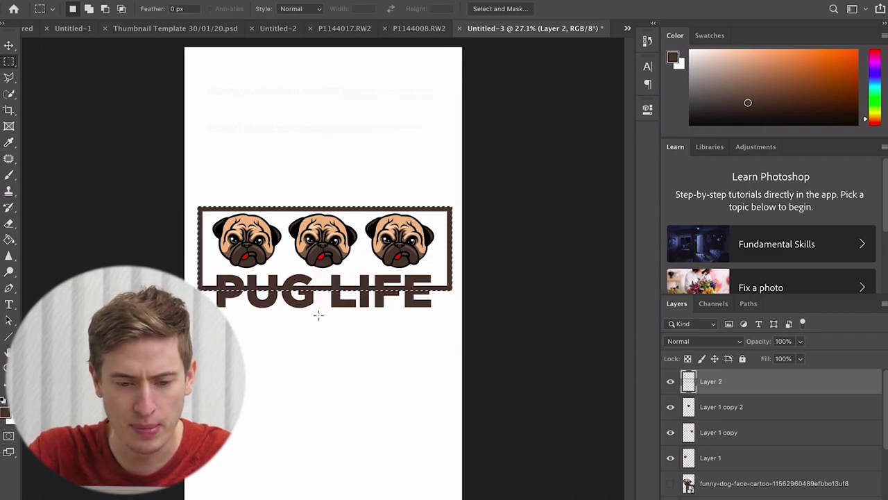
pyautogui.hotkey('ctrl', 'd')
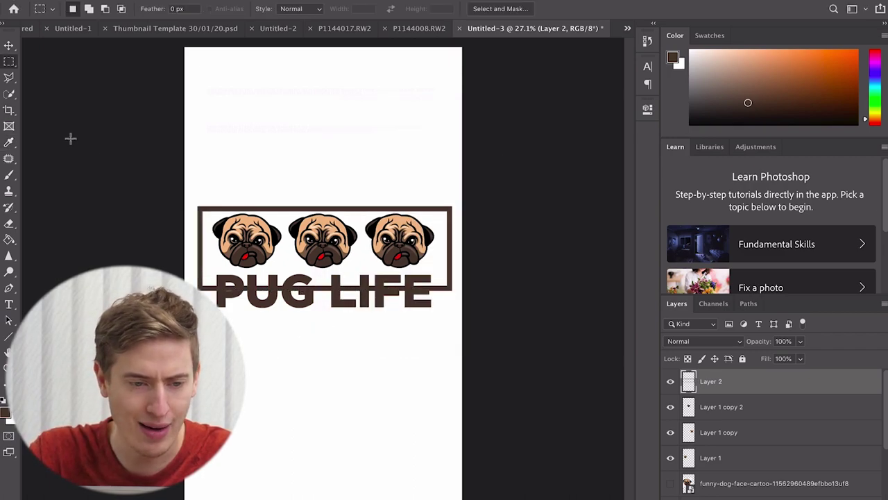
# Step: Stretch the brown frame upward to 109.65% of its height and nudge it slightly down around the pug faces
pyautogui.click(9, 46)
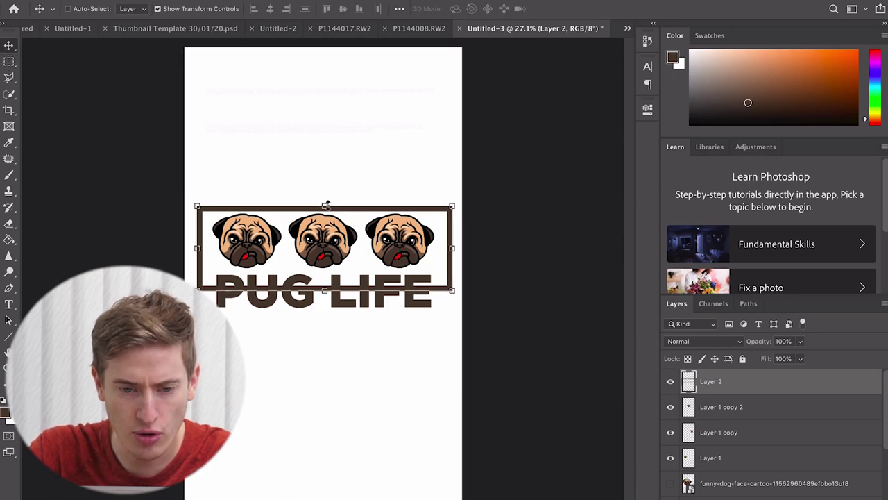
pyautogui.moveTo(325, 206); pyautogui.dragTo(325, 198)
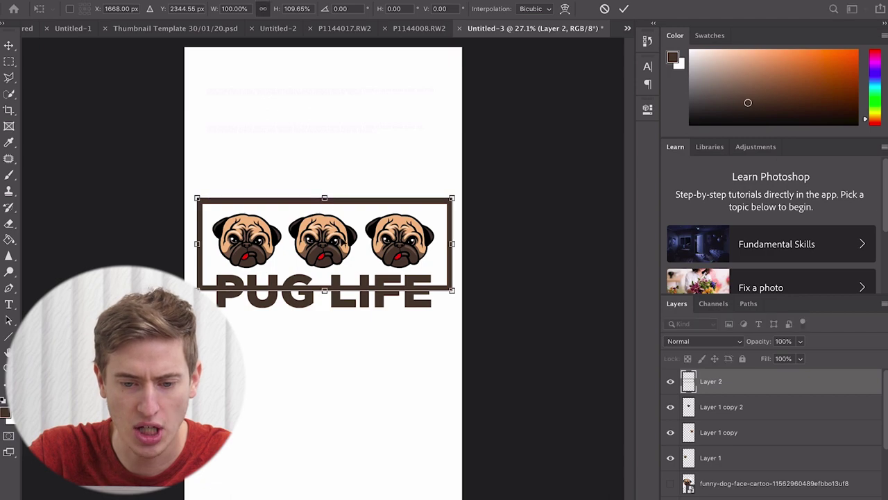
pyautogui.scroll(5, 367, 286)
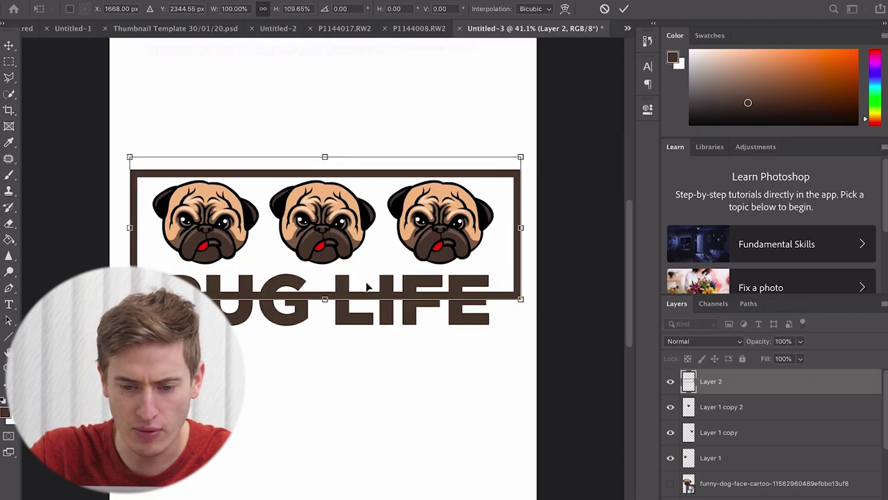
pyautogui.moveTo(367, 287); pyautogui.dragTo(368, 288)
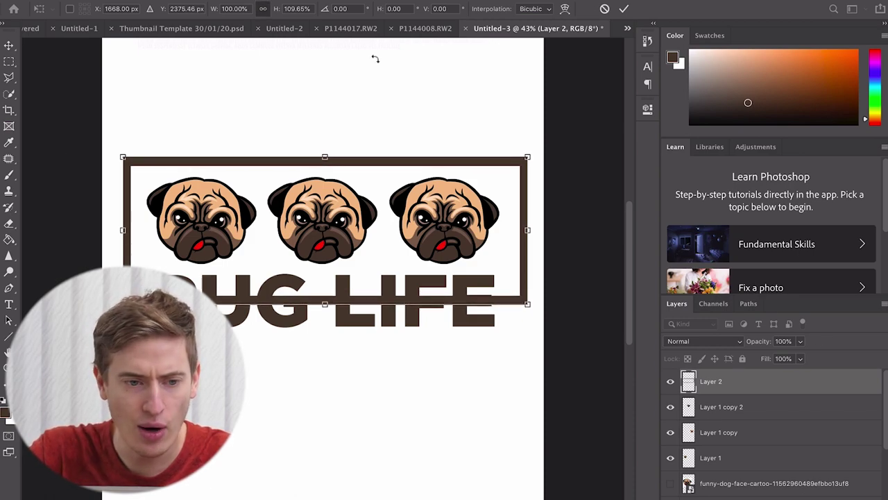
# Step: Delete the part of the frame's bottom line that crosses the PUG LIFE text and clear the selection
pyautogui.click(9, 61)
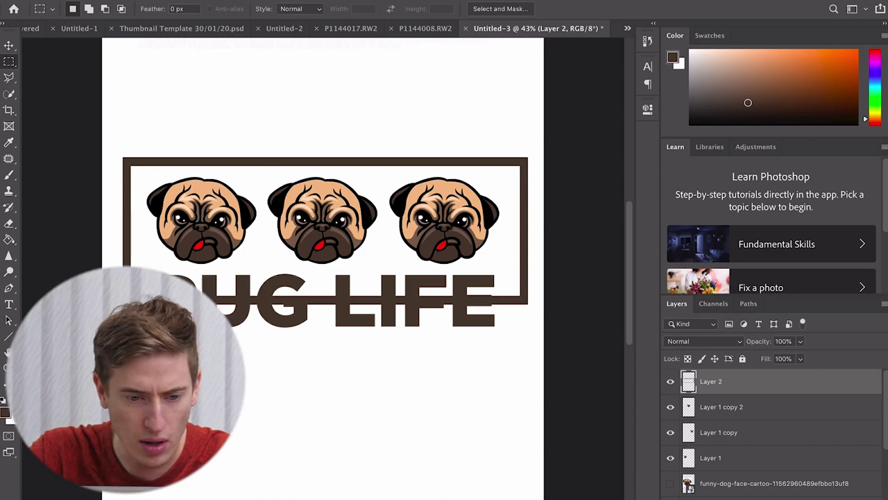
pyautogui.moveTo(114, 292); pyautogui.dragTo(498, 308)
pyautogui.press('Delete')
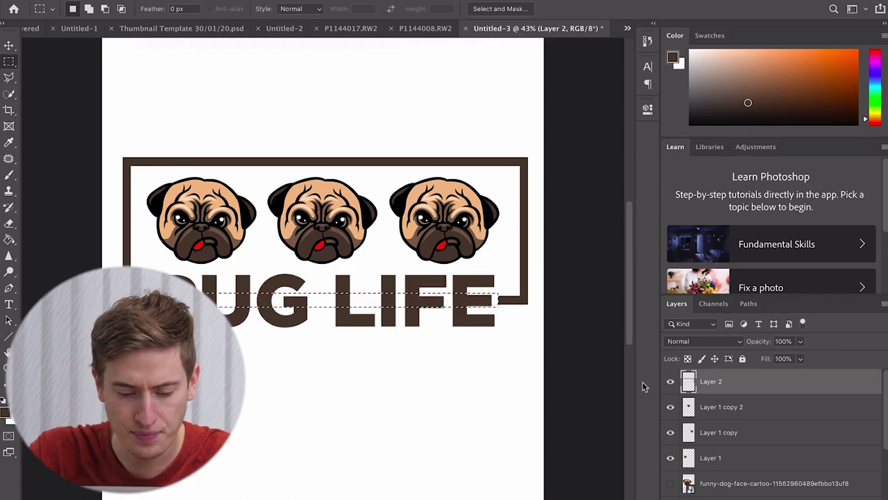
pyautogui.hotkey('ctrl', 'd')
pyautogui.hotkey('ctrl', '-')
pyautogui.hotkey('ctrl', '-')
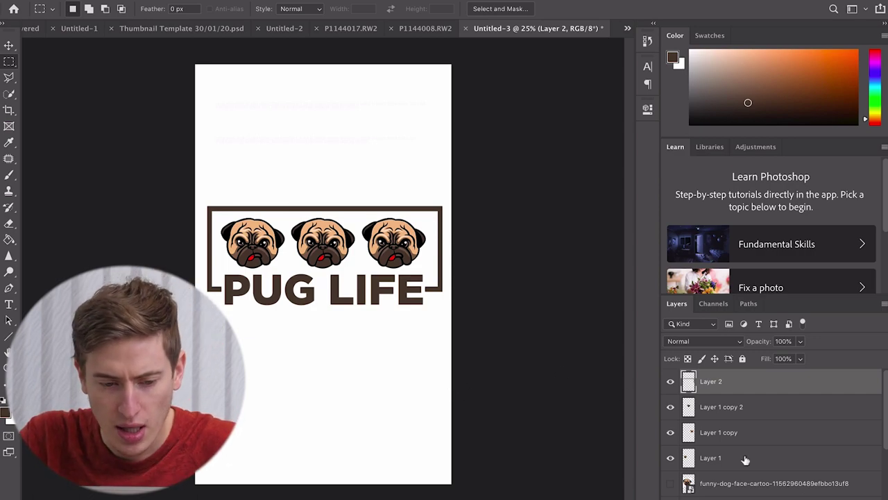
# Step: Hide the Background layer and the two Lorem ipsum text layers so only the pug design shows on transparency
pyautogui.scroll(-3, 745, 460)
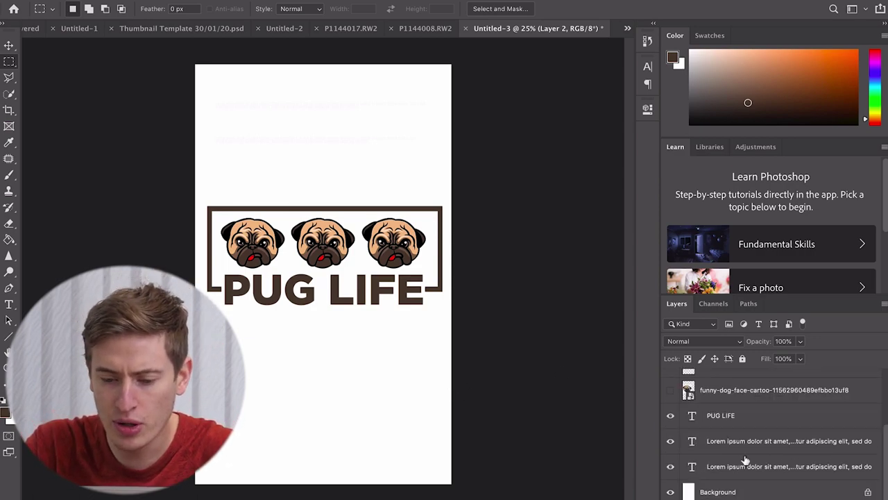
pyautogui.click(671, 492)
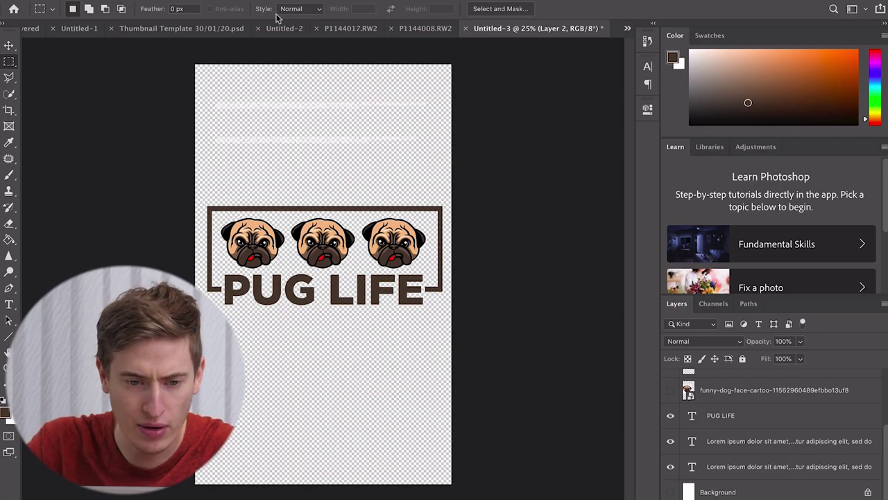
pyautogui.scroll(2, 367, 219)
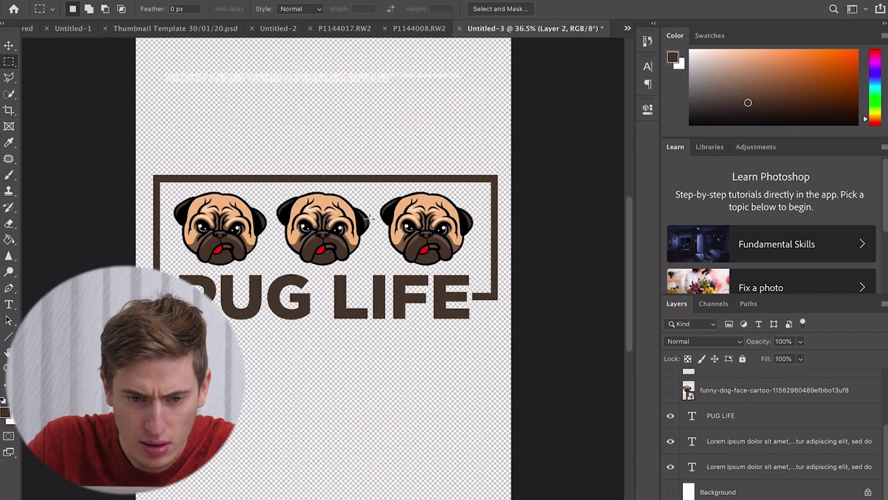
pyautogui.scroll(-3, 358, 160)
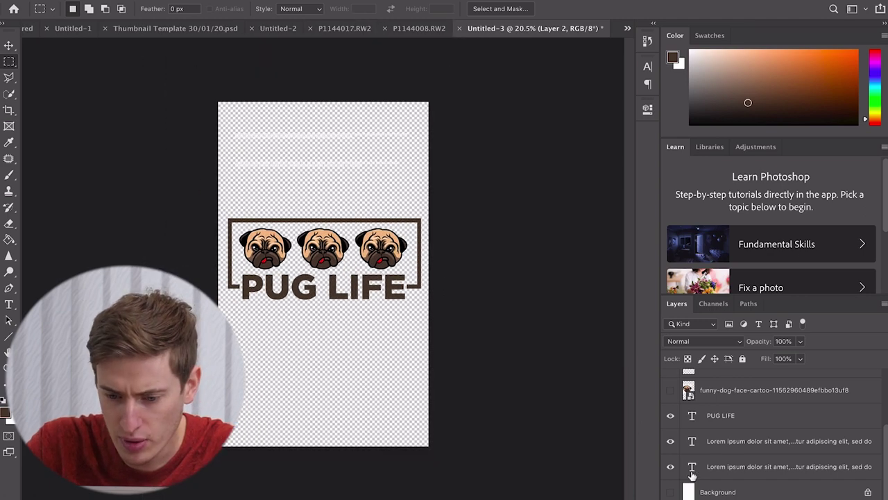
pyautogui.click(670, 466)
pyautogui.click(670, 440)
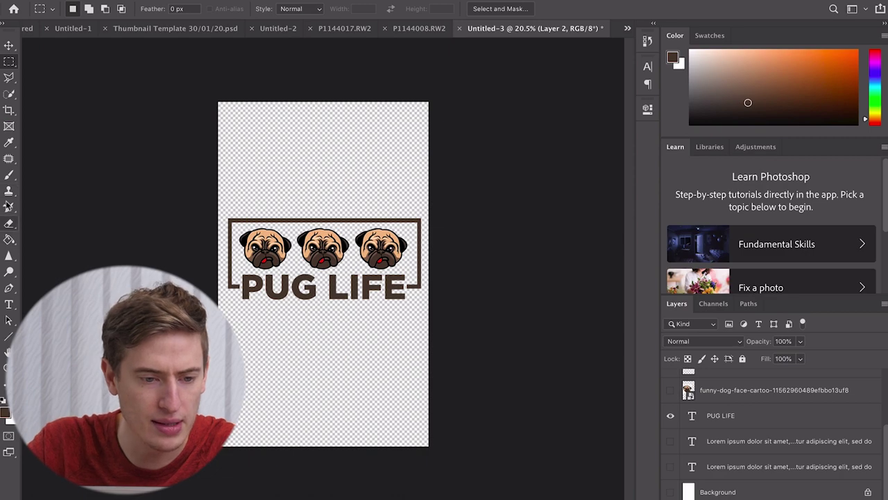
# Step: Crop the canvas at its top and bottom closely around the framed pug design
pyautogui.click(9, 110)
pyautogui.moveTo(325, 103); pyautogui.dragTo(331, 139)
pyautogui.moveTo(335, 396); pyautogui.dragTo(337, 324)
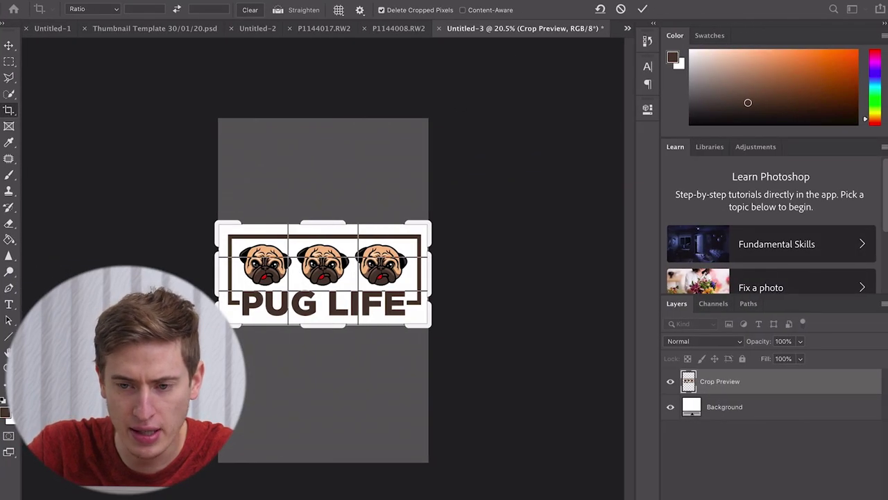
pyautogui.click(643, 9)
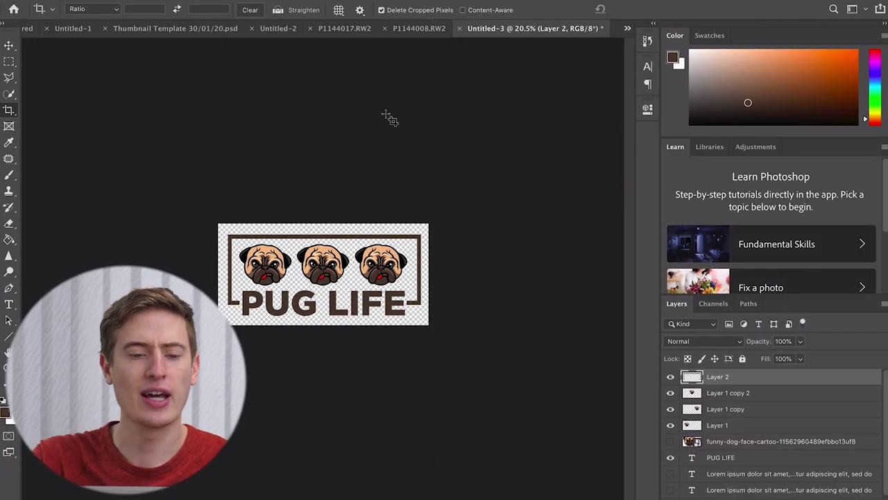
# Step: Save the design to the Desktop as a PNG named pug life, with the Large file size option
pyautogui.click(104, 1)
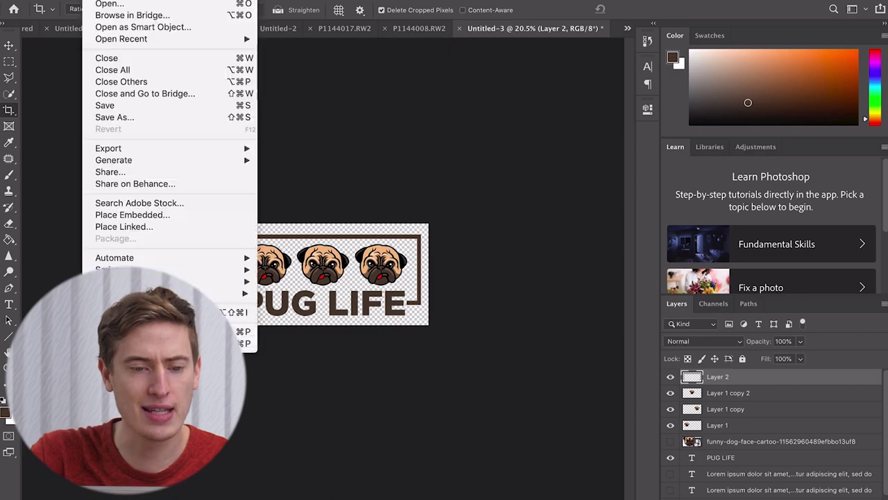
pyautogui.click(115, 118)
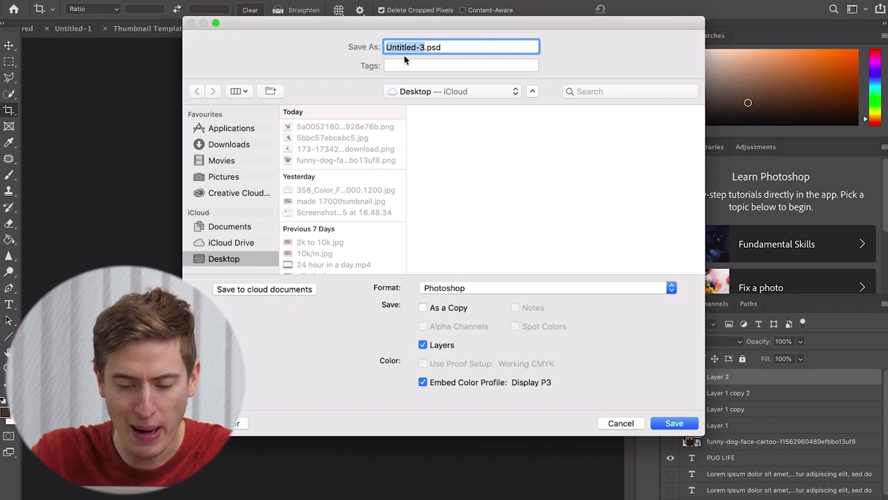
pyautogui.write('pug life')
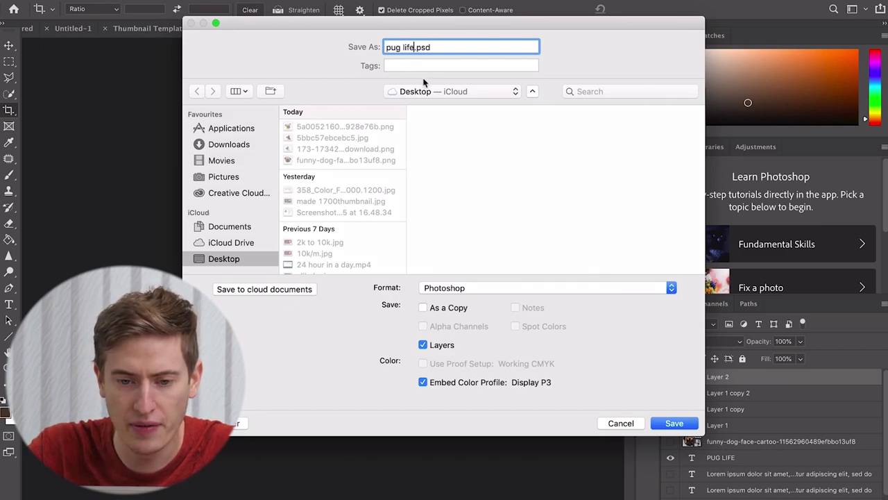
pyautogui.click(422, 94)
pyautogui.click(509, 267)
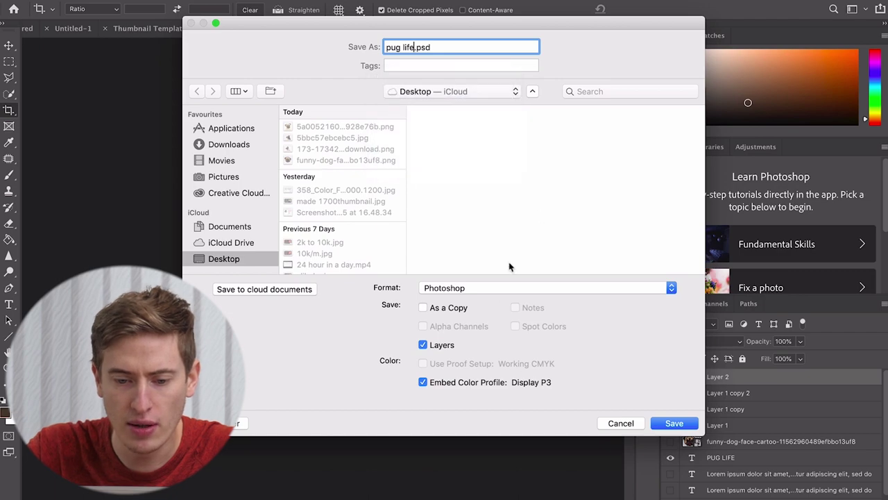
pyautogui.click(485, 289)
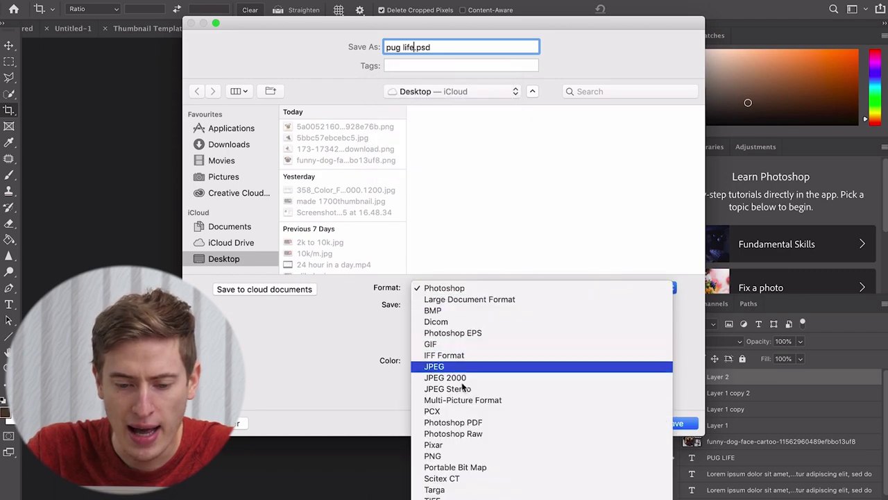
pyautogui.click(445, 456)
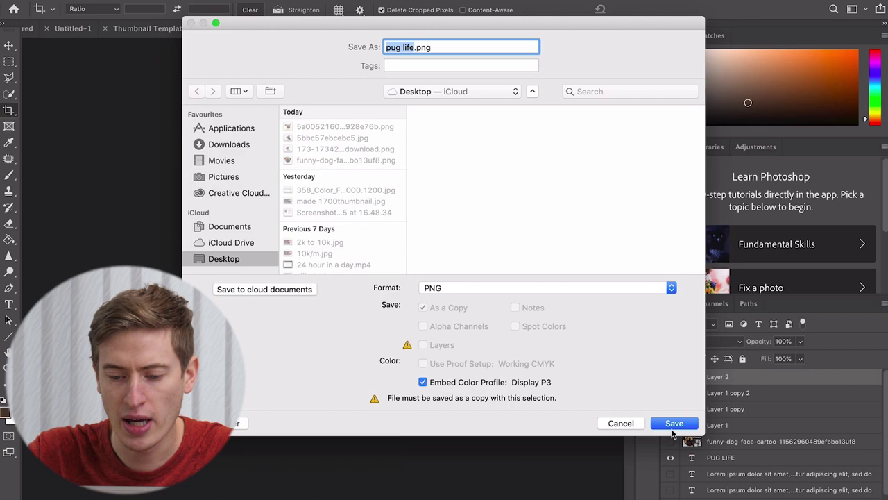
pyautogui.click(672, 427)
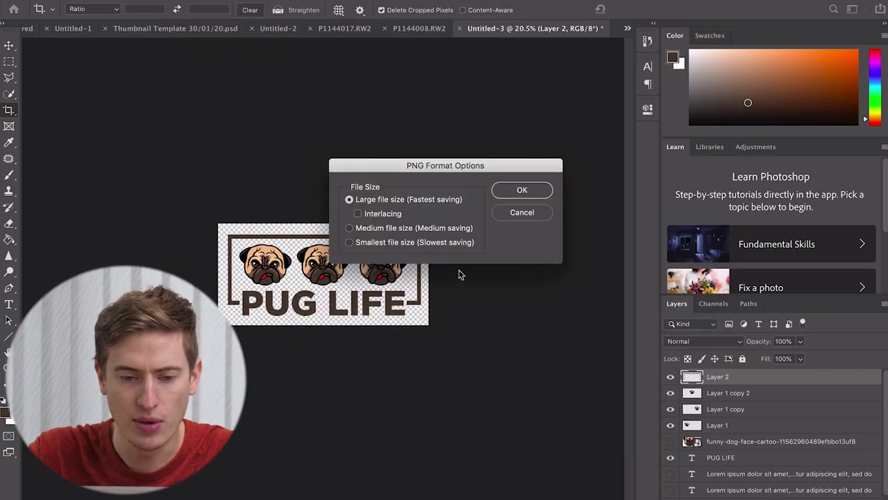
pyautogui.click(520, 192)
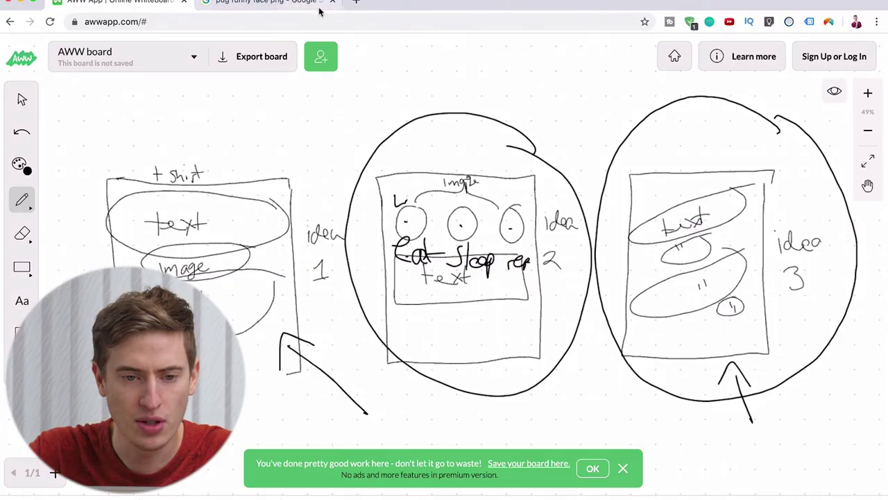
# Step: Switch to the browser, open teespring.com in place of the pug image search, and start designing a new product
pyautogui.click(319, 11)
pyautogui.click(271, 25)
pyautogui.write('tee')
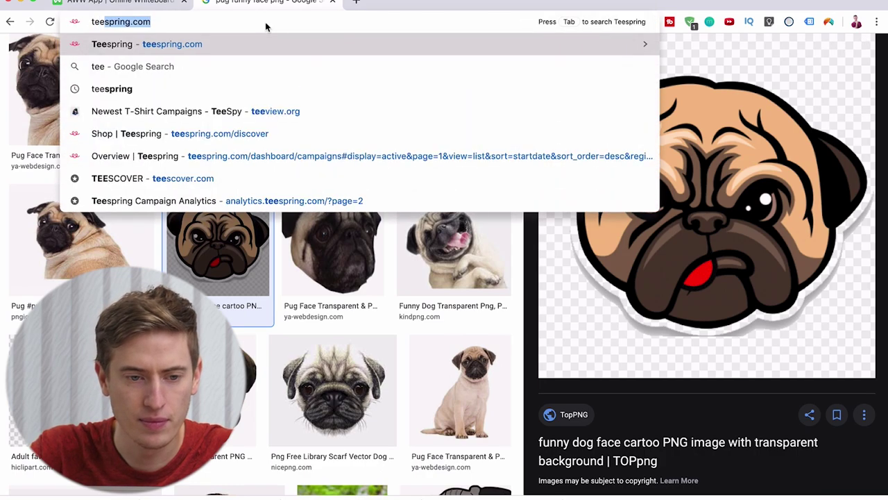
pyautogui.press('Return')
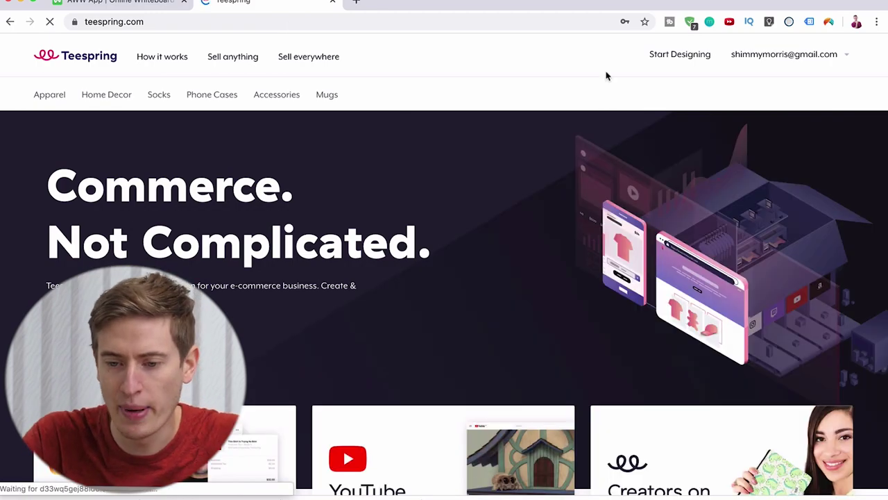
pyautogui.click(673, 55)
pyautogui.hotkey('ctrl', 'shift', 'Tab')
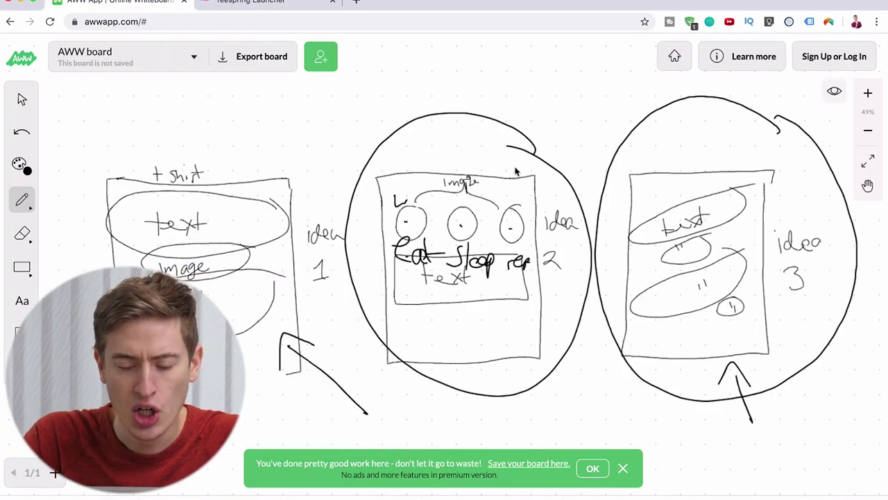
# Step: Switch to Photoshop and examine the finished pug design up close
pyautogui.press('super+Tab')
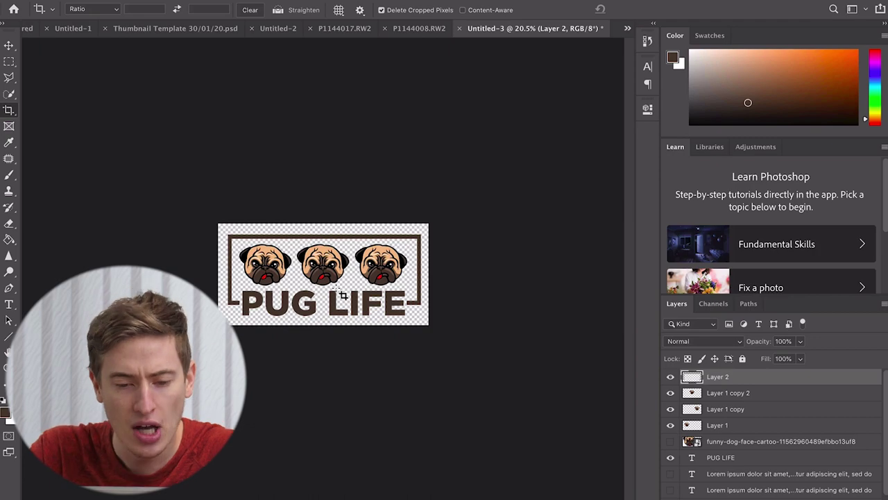
pyautogui.scroll(5, 342, 295)
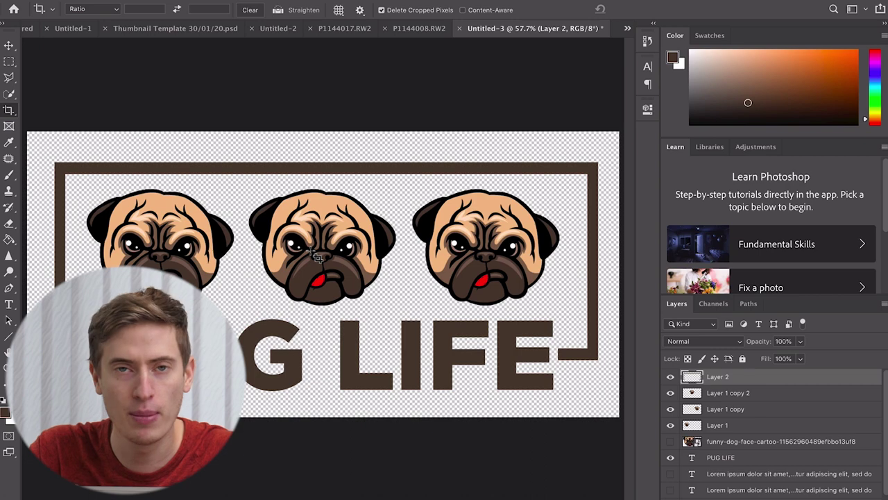
pyautogui.scroll(-3, 316, 257)
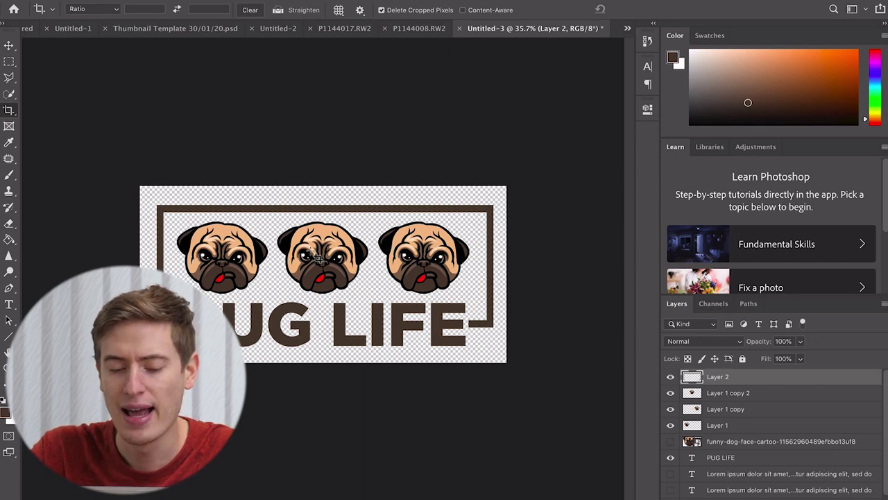
# Step: Switch back to the Teespring launcher in the browser and choose the Unisex/Men's T-Shirts category
pyautogui.hotkey('ctrl', 'Left')
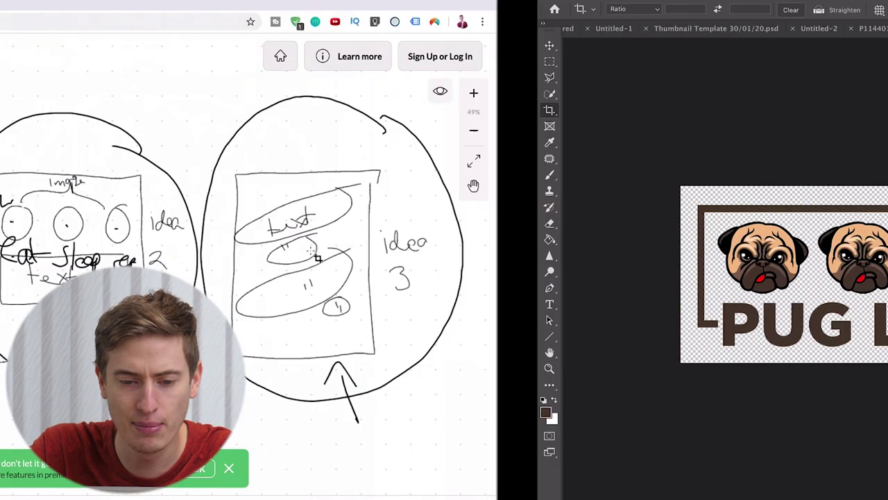
pyautogui.click(222, 1)
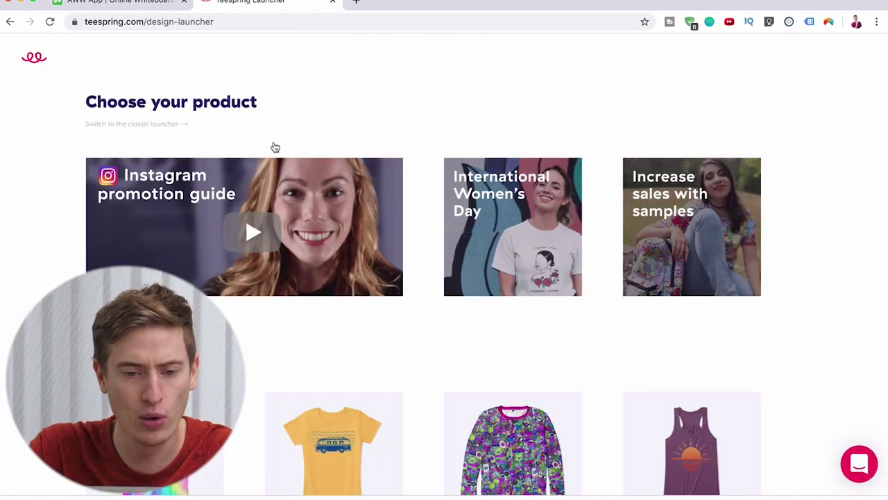
pyautogui.scroll(-5, 305, 257)
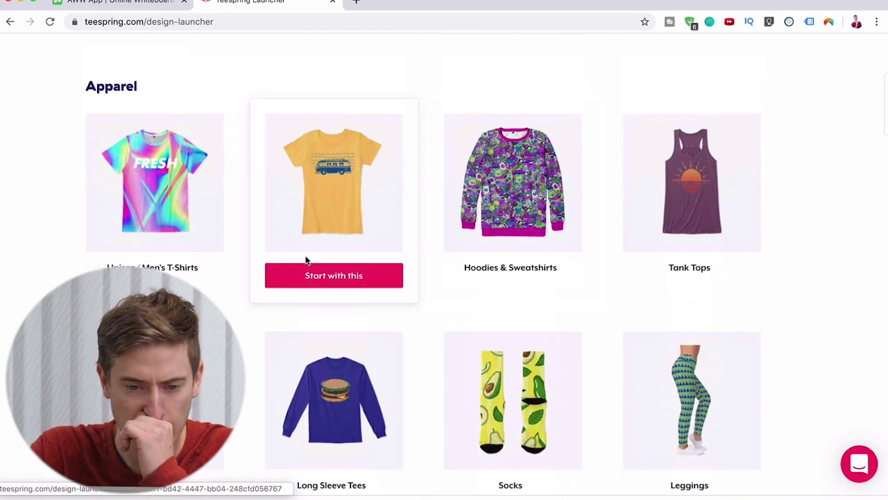
pyautogui.click(128, 227)
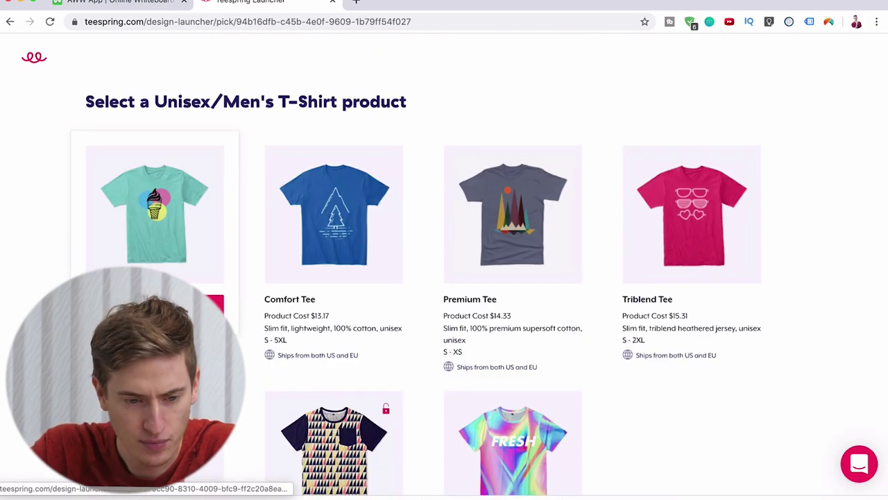
# Step: Start a Classic Tee for selling and upload pug life.png from the Desktop as its front artwork
pyautogui.click(154, 312)
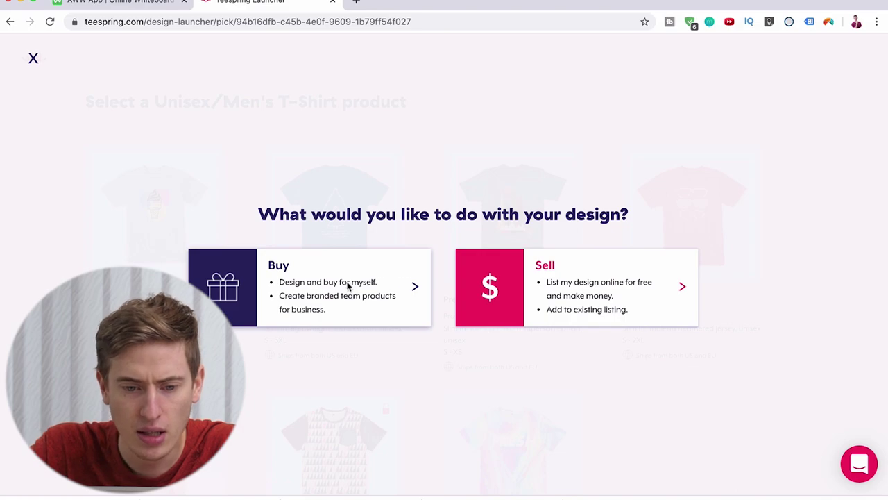
pyautogui.click(514, 282)
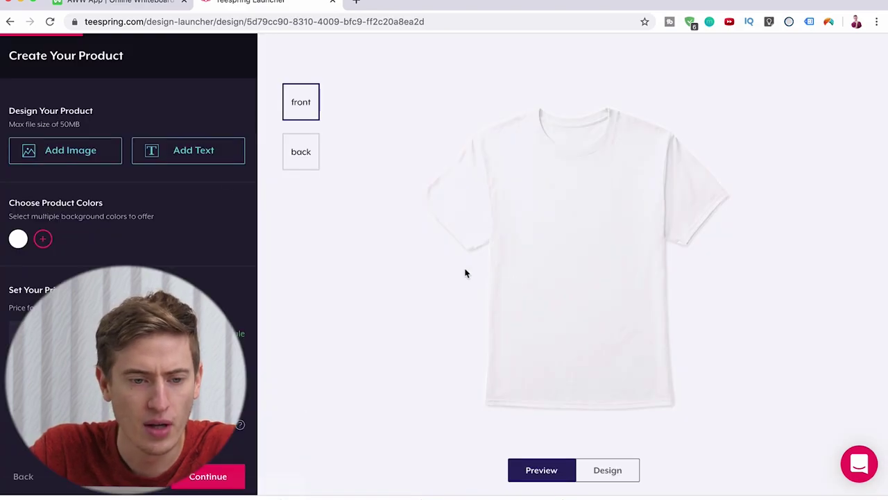
pyautogui.click(57, 157)
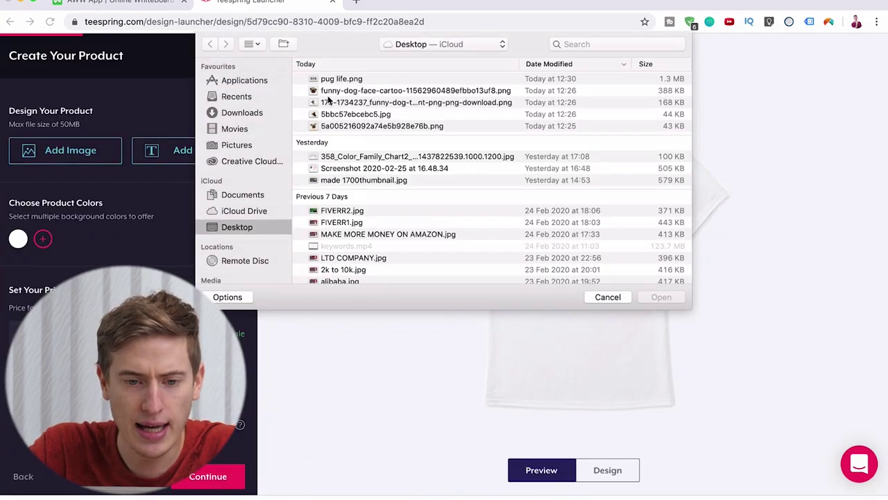
pyautogui.doubleClick(338, 81)
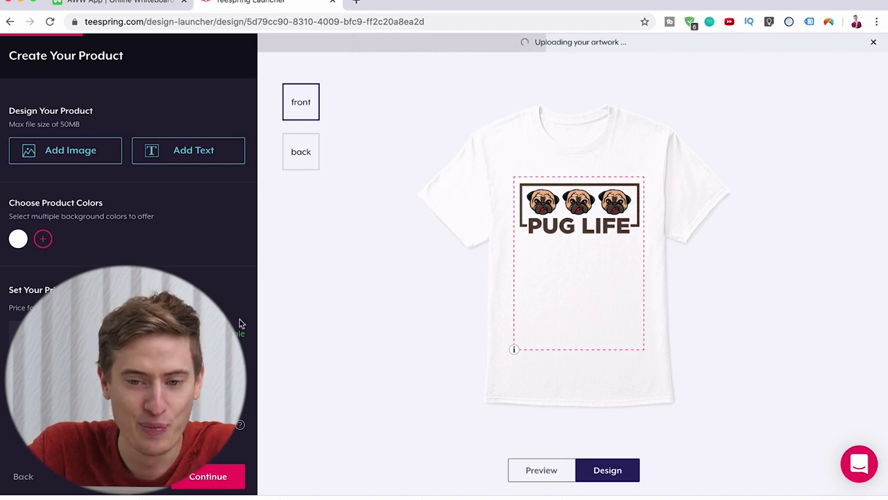
# Step: Offer the tee in light pink in addition to white, and continue to adding more products
pyautogui.click(43, 240)
pyautogui.click(125, 170)
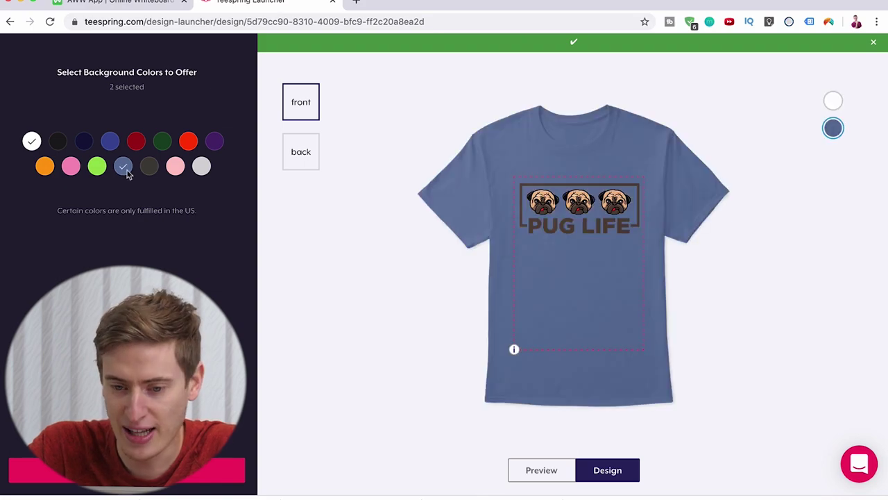
pyautogui.click(129, 172)
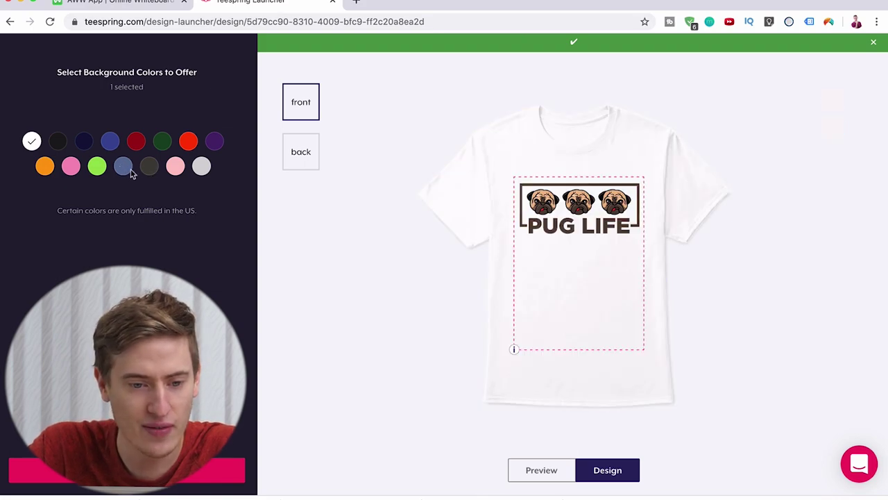
pyautogui.click(176, 177)
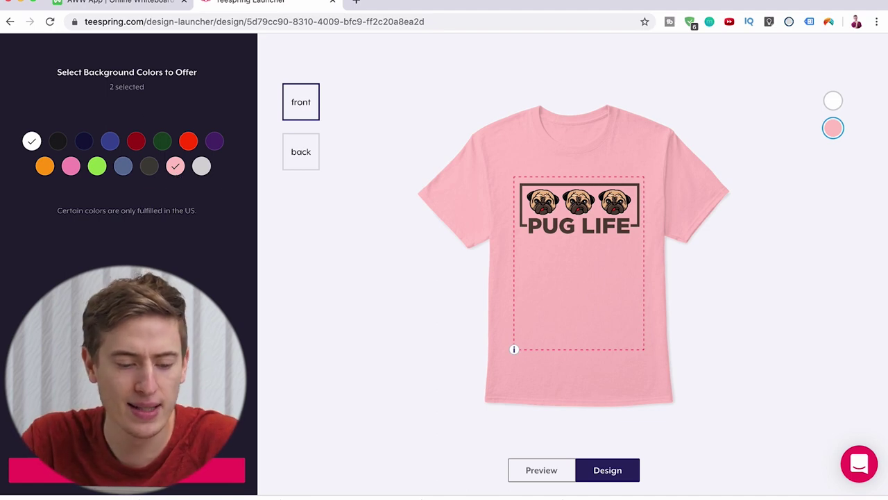
pyautogui.click(536, 465)
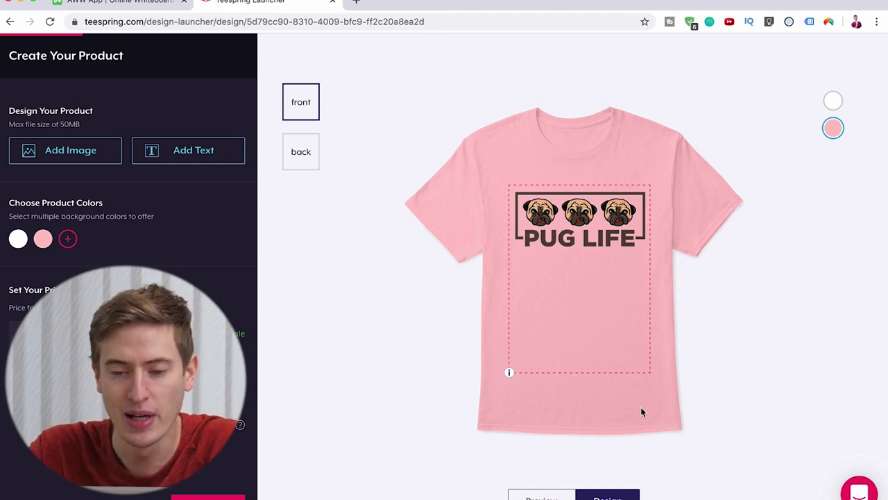
pyautogui.scroll(-1, 646, 344)
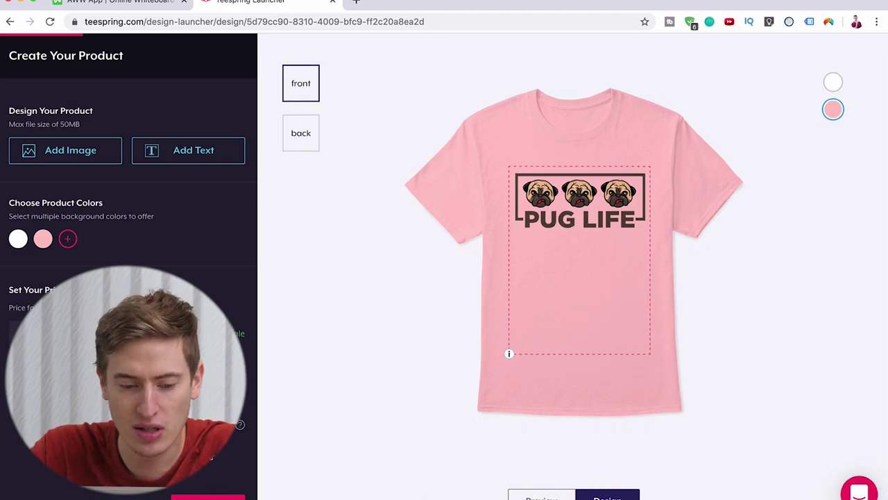
pyautogui.click(213, 498)
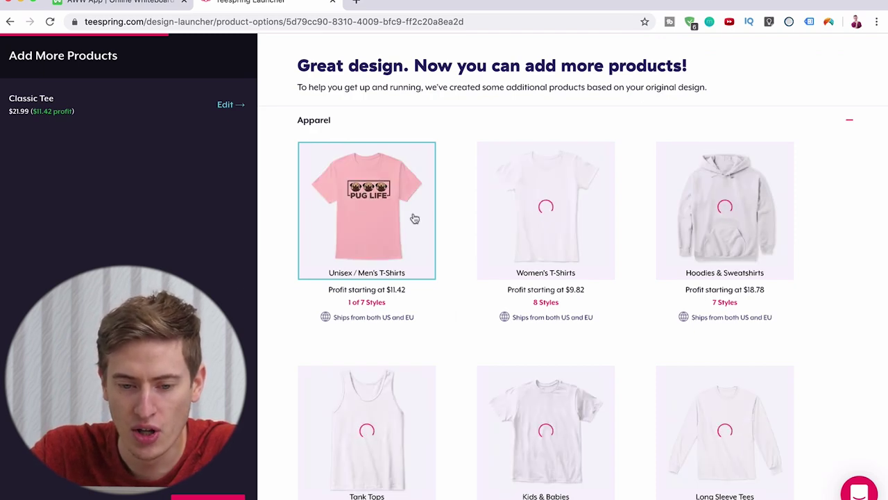
# Step: Add the Classic Pullover Hoodie from the Hoodies & Sweatshirts styles to the listing
pyautogui.moveTo(359, 250)
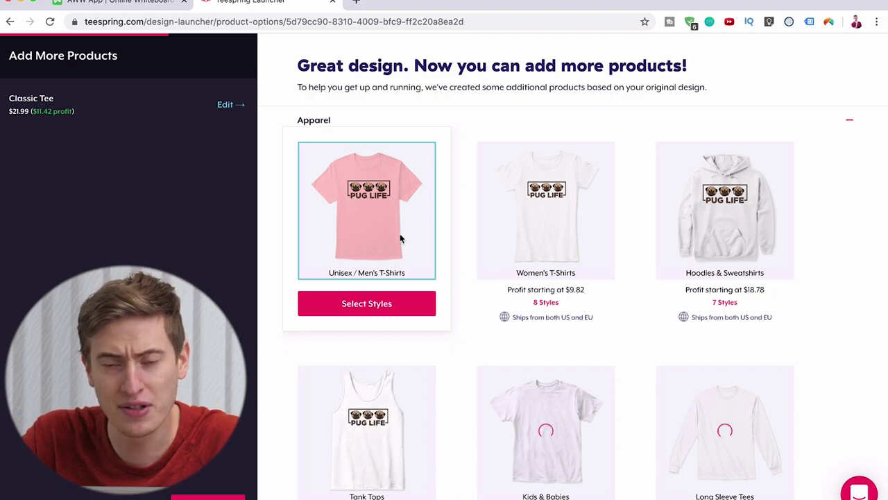
pyautogui.moveTo(763, 206)
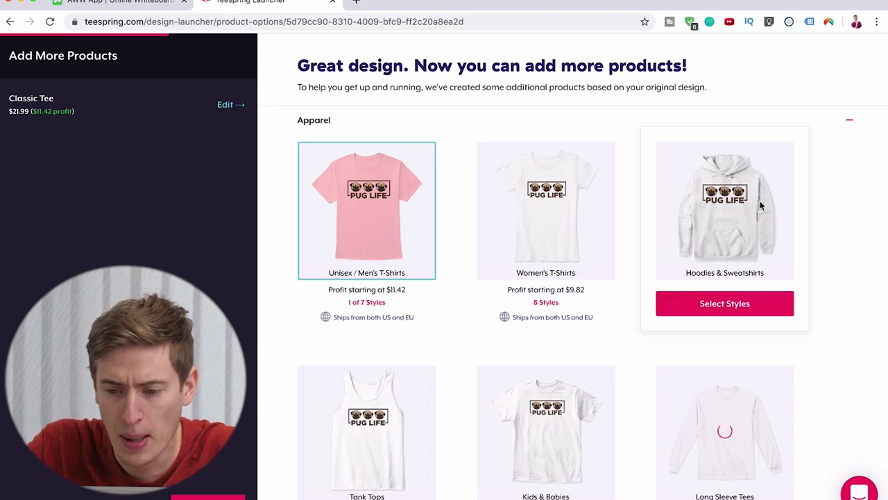
pyautogui.click(731, 307)
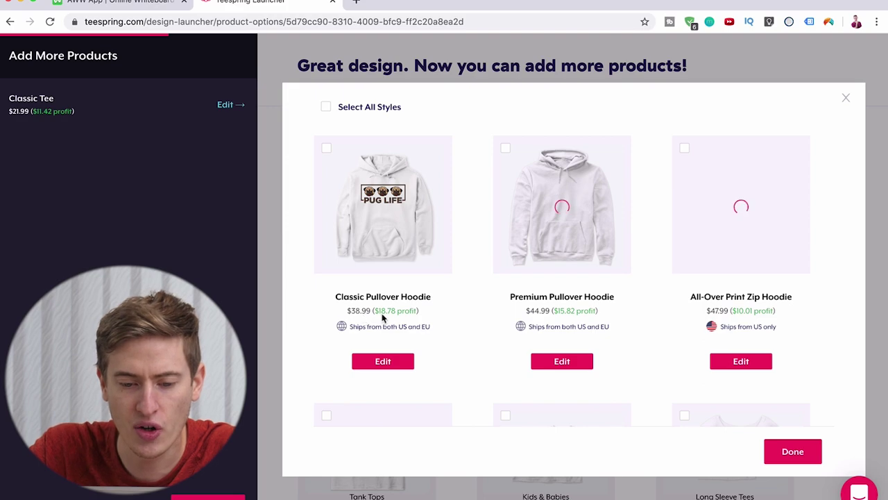
pyautogui.click(326, 151)
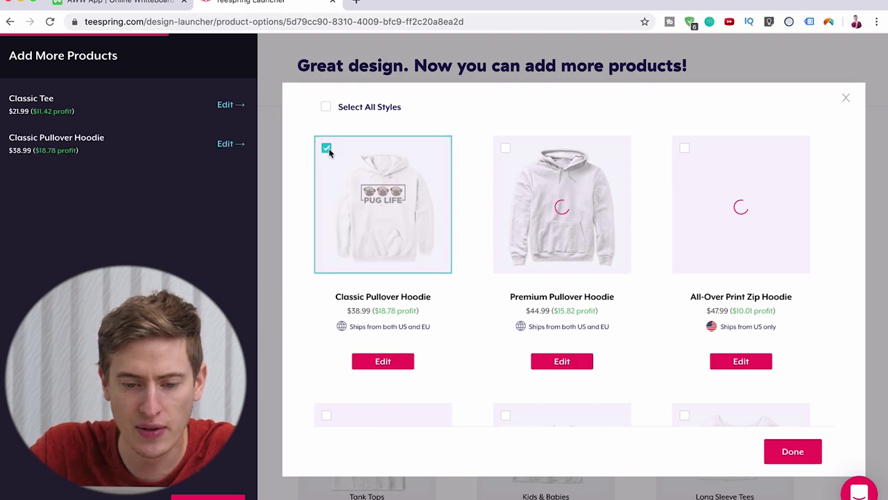
# Step: Offer the Classic Pullover Hoodie in bright pink in addition to white, and continue to the listing details
pyautogui.click(391, 364)
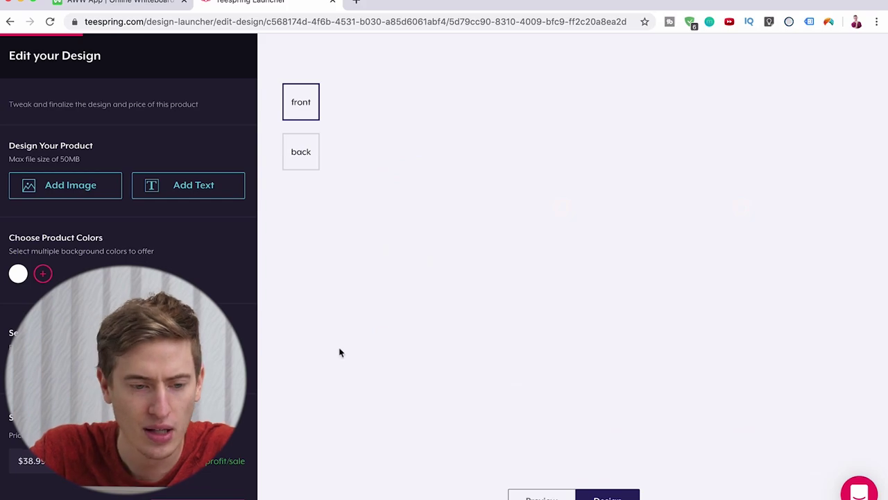
pyautogui.click(41, 274)
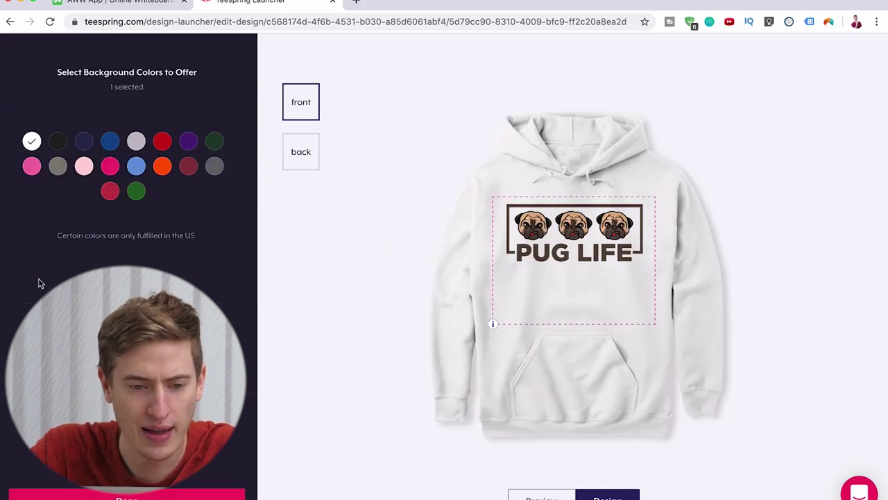
pyautogui.click(32, 166)
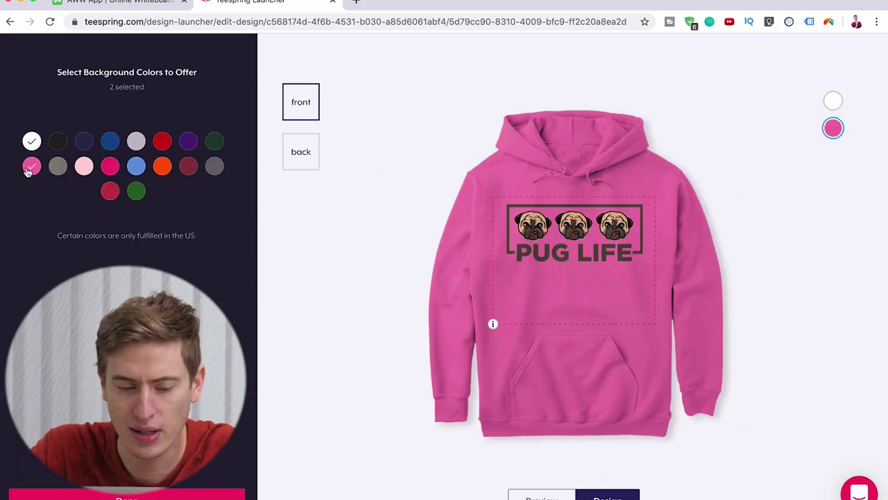
pyautogui.click(31, 167)
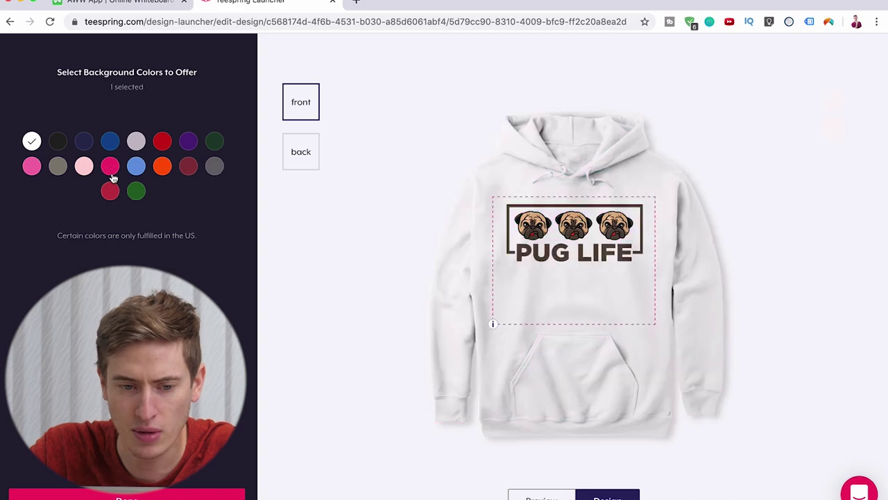
pyautogui.click(32, 167)
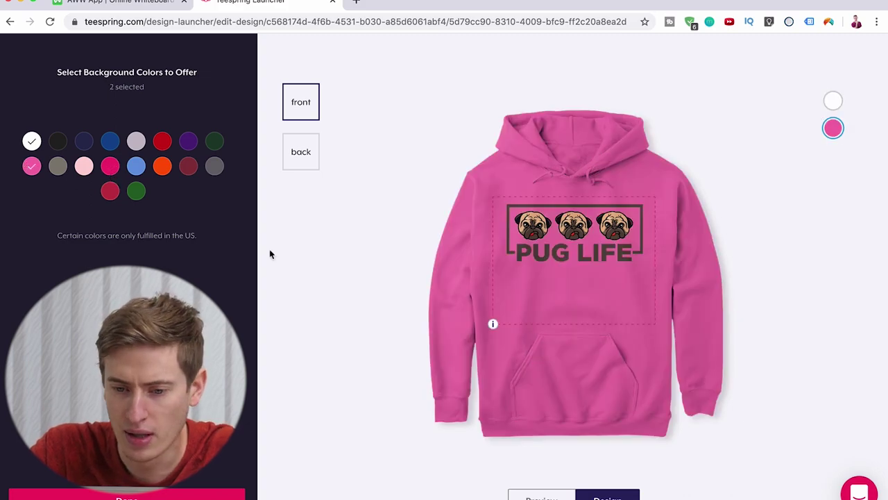
pyautogui.scroll(-1, 440, 349)
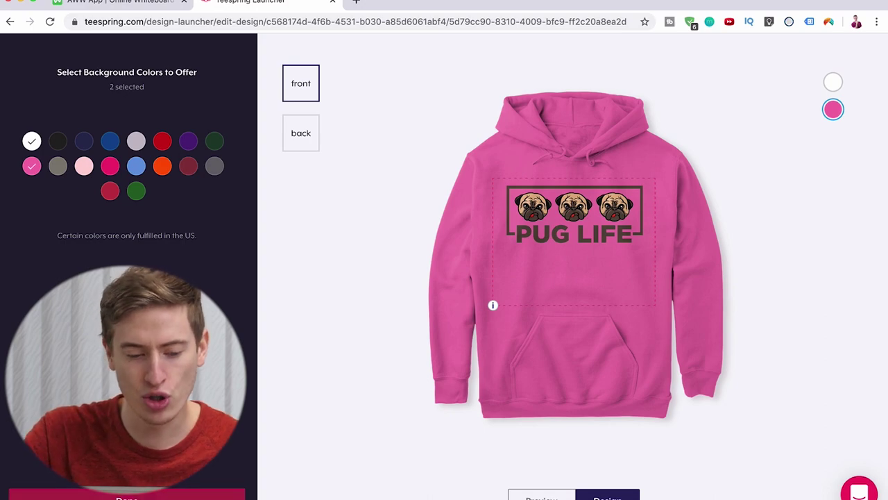
pyautogui.click(126, 495)
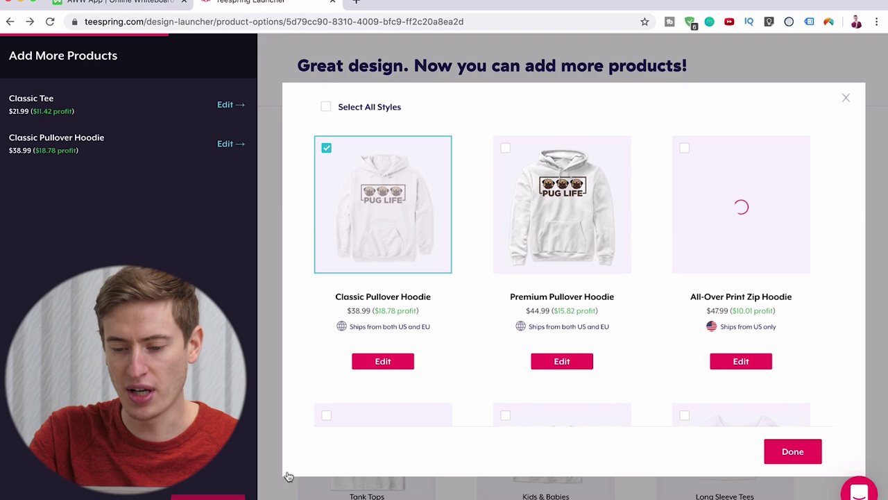
pyautogui.click(814, 452)
pyautogui.click(238, 497)
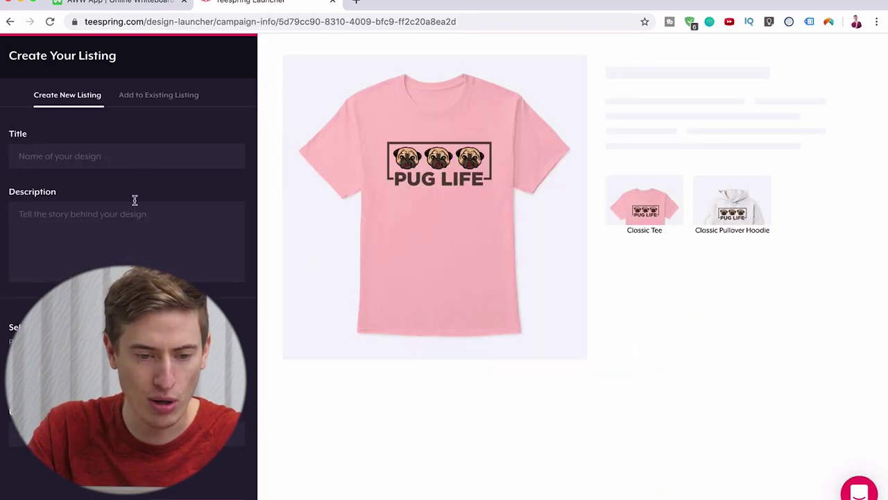
# Step: Title the new listing "pug life"
pyautogui.click(141, 156)
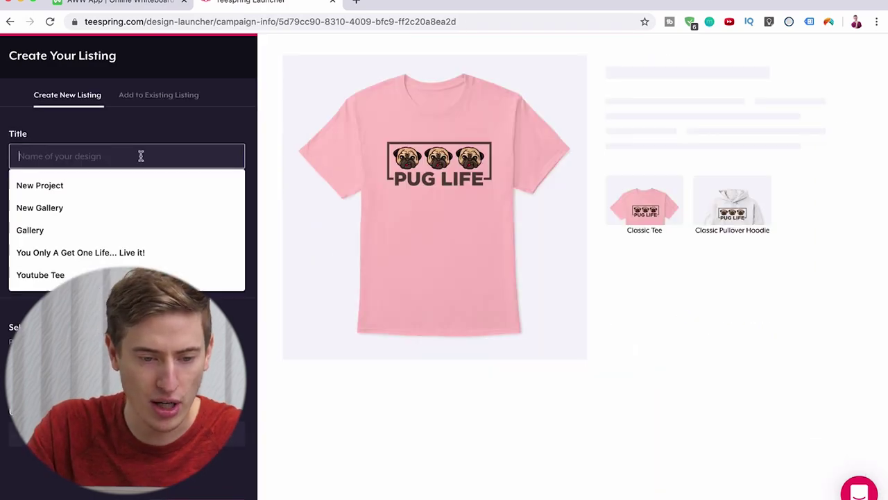
pyautogui.write('youtube')
pyautogui.press('super+a')
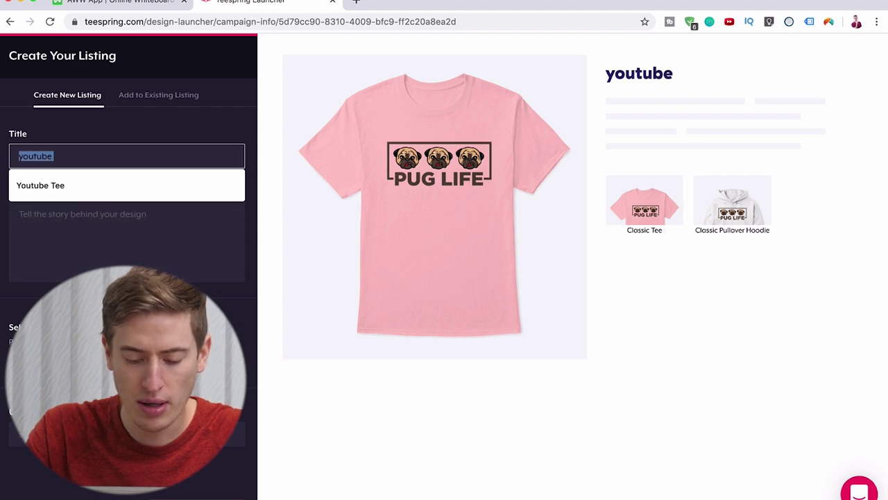
pyautogui.write('pug life')
# Step: Write the listing description on two lines: "do you own a pug?" and "if so, you need this!!!"
pyautogui.click(139, 230)
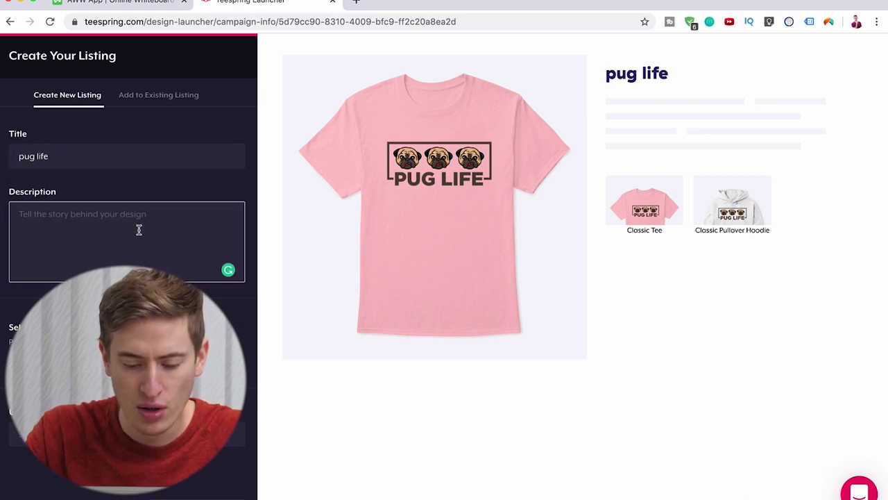
pyautogui.write('do you own a pug')
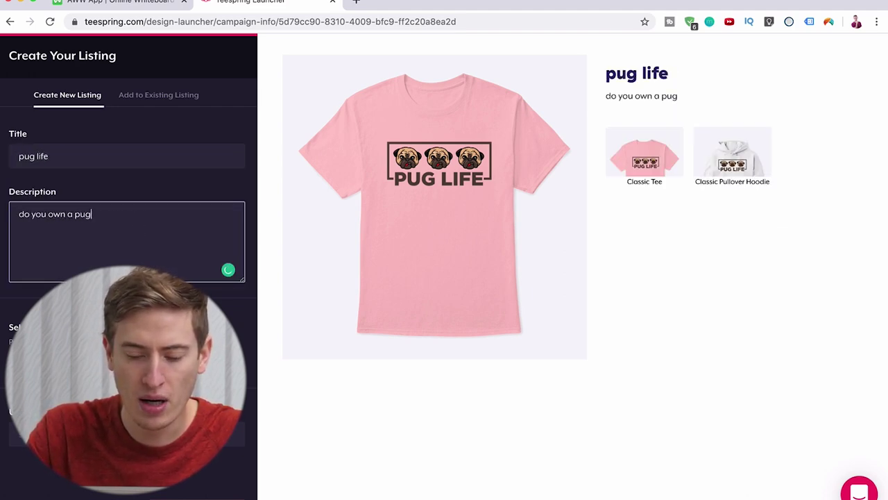
pyautogui.write('?')
pyautogui.press('Return')
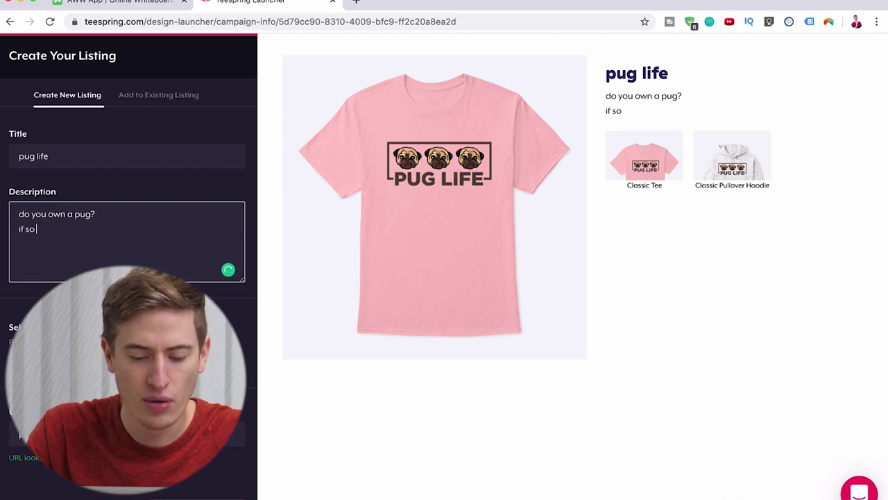
pyautogui.write('if so, you need this!!!')
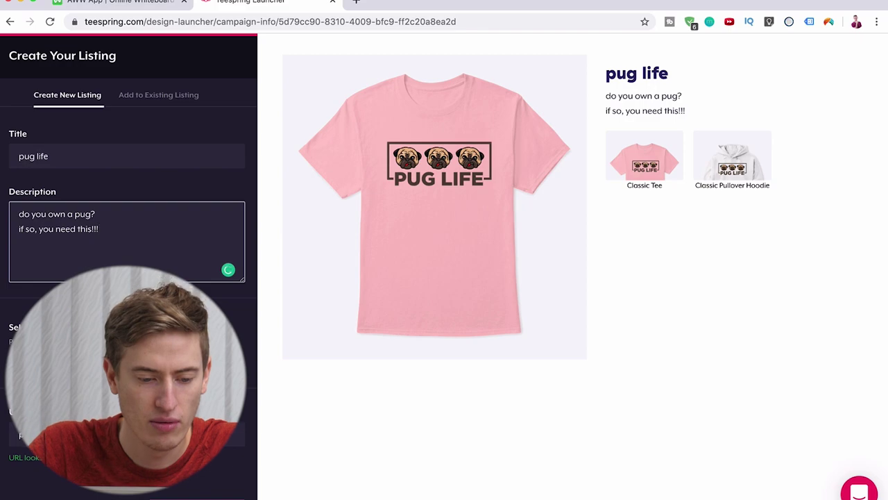
# Step: Publish the pug life listing with its featured image and URL left as they are
pyautogui.scroll(-3, 128, 278)
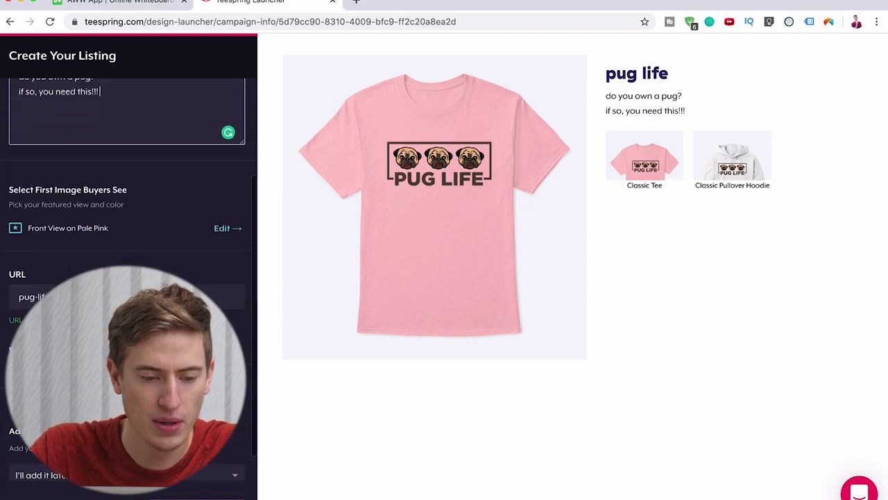
pyautogui.click(184, 497)
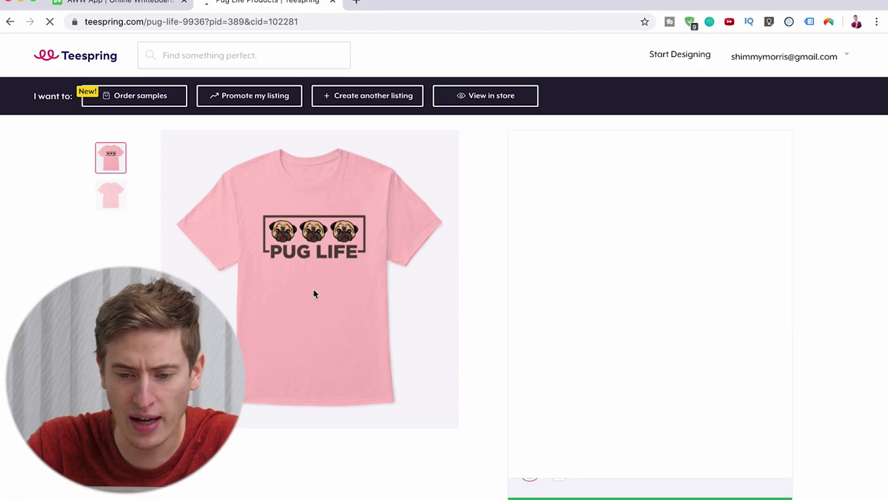
# Step: View the hoodie on the published listing page in its pink color
pyautogui.scroll(-3, 614, 280)
pyautogui.scroll(2, 670, 196)
pyautogui.click(606, 269)
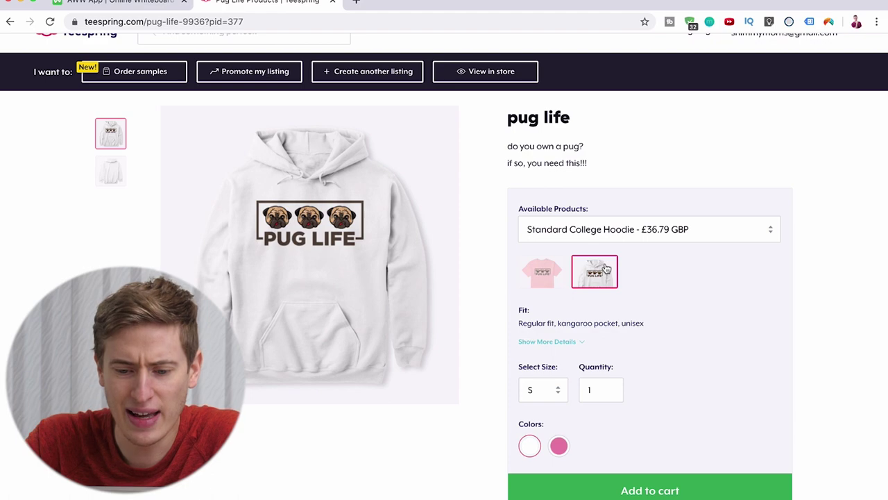
pyautogui.click(560, 447)
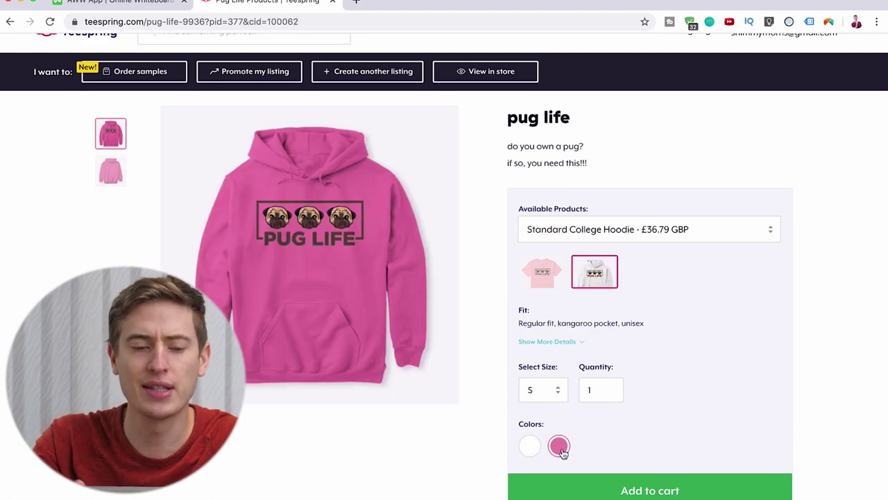
# Step: Switch to the AWW whiteboard to view the idea sketches and glance at the PUG LIFE artwork in Photoshop
pyautogui.click(137, 4)
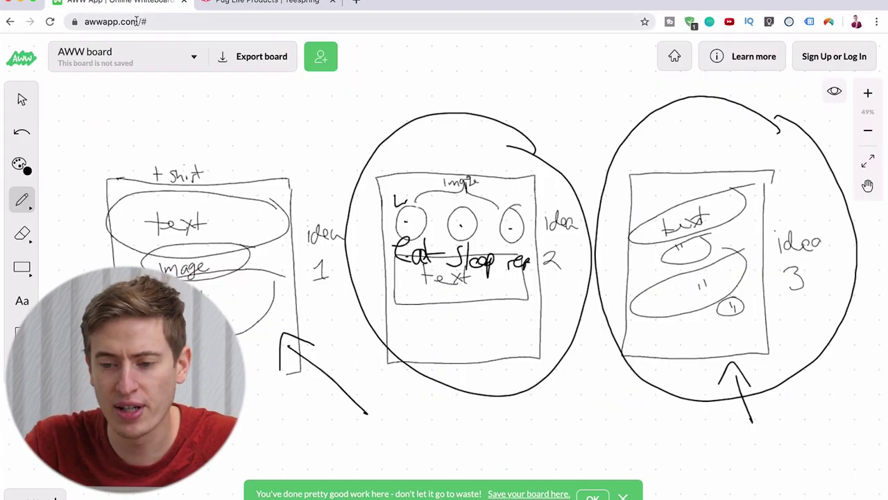
pyautogui.hotkey('ctrl', 'Right')
pyautogui.hotkey('ctrl', 'Left')
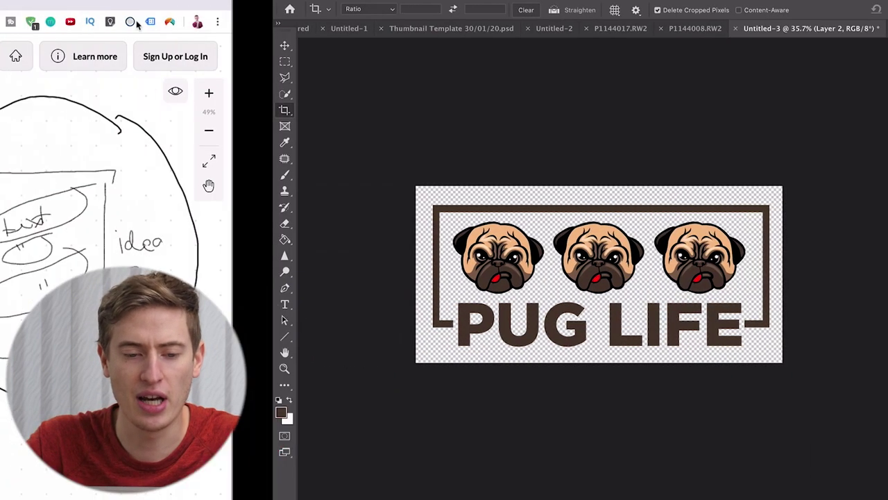
# Step: Open canva.com in a new browser tab and log in to the account
pyautogui.click(354, 3)
pyautogui.write('canva.com')
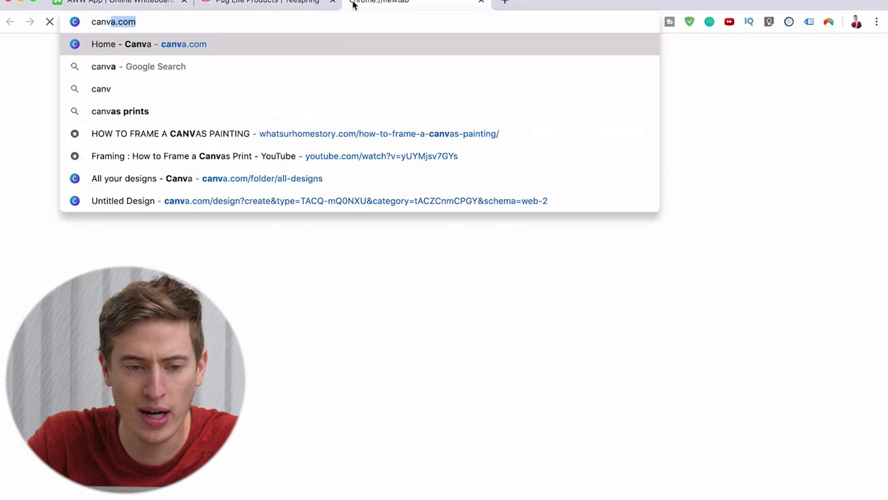
pyautogui.press('Return')
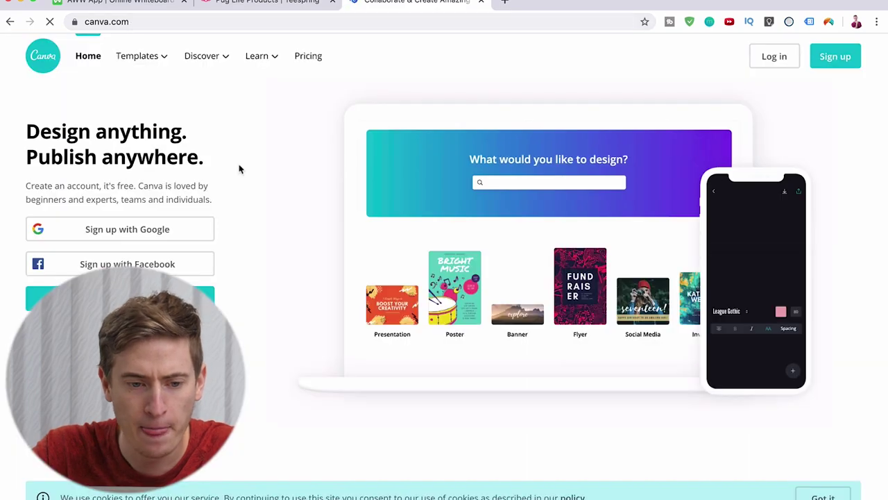
pyautogui.click(775, 57)
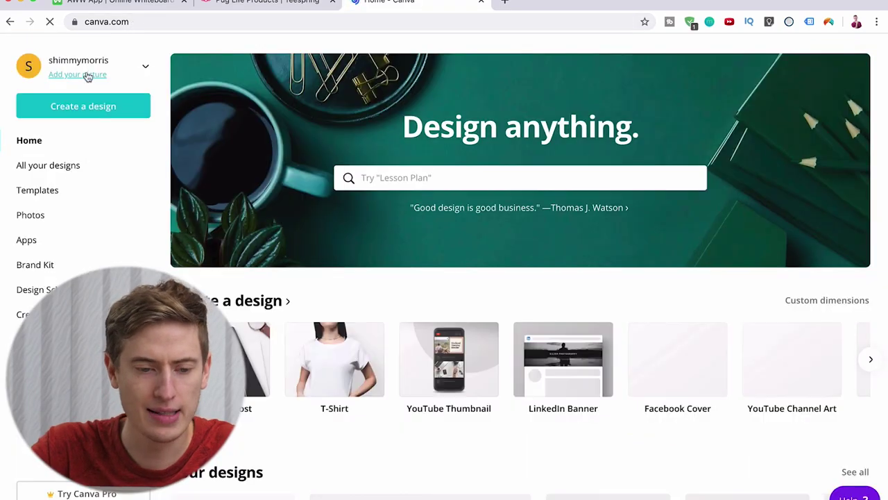
# Step: Start a new Canva design with custom dimensions and set its size unit to inches
pyautogui.click(91, 102)
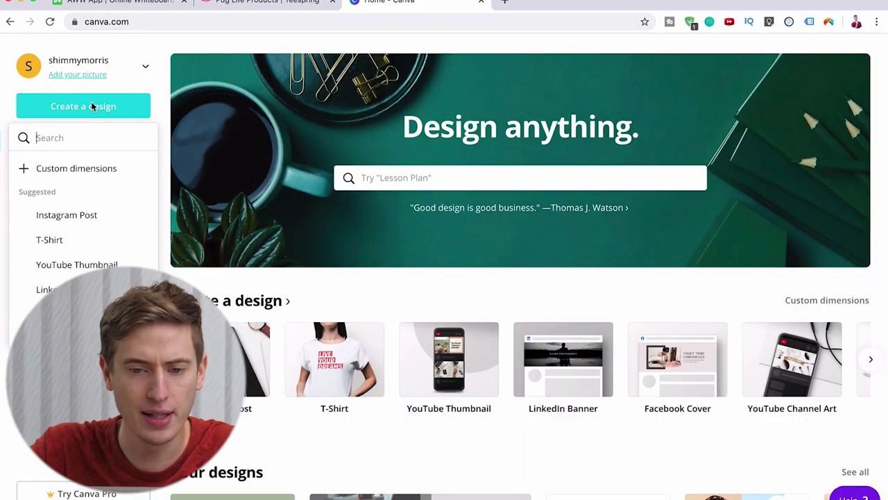
pyautogui.click(66, 166)
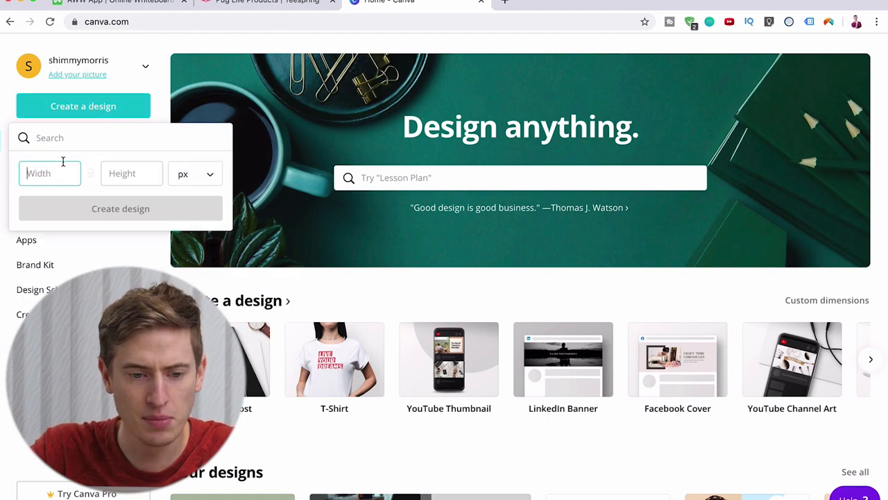
pyautogui.write('11')
pyautogui.click(105, 182)
pyautogui.write('18')
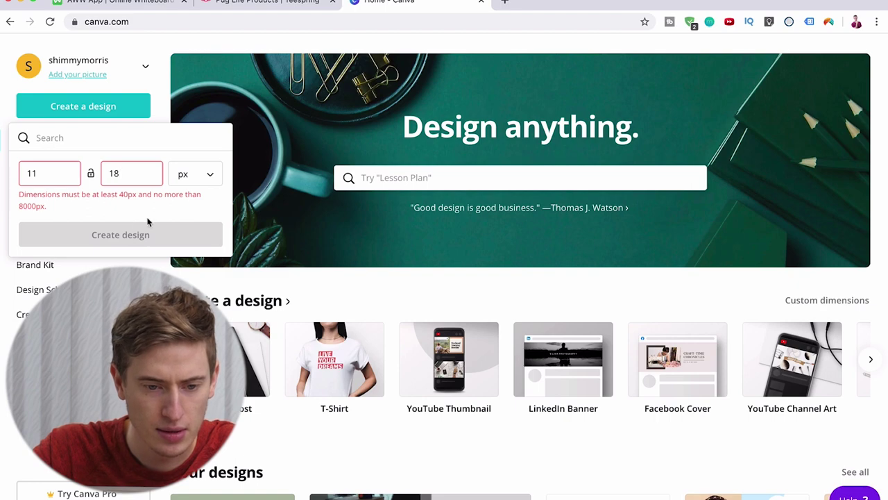
pyautogui.click(206, 175)
pyautogui.click(206, 201)
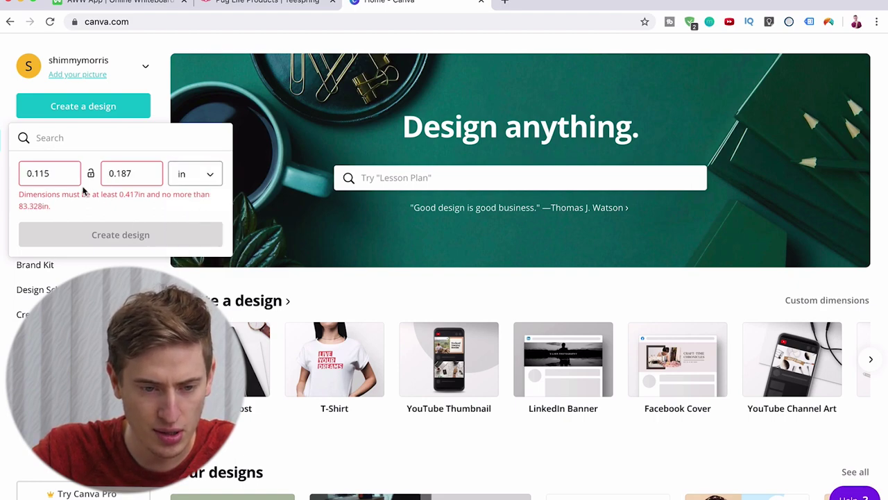
# Step: Set the design size to 11 in wide by 18 in high and create the blank design
pyautogui.moveTo(70, 174); pyautogui.dragTo(12, 176)
pyautogui.write('1')
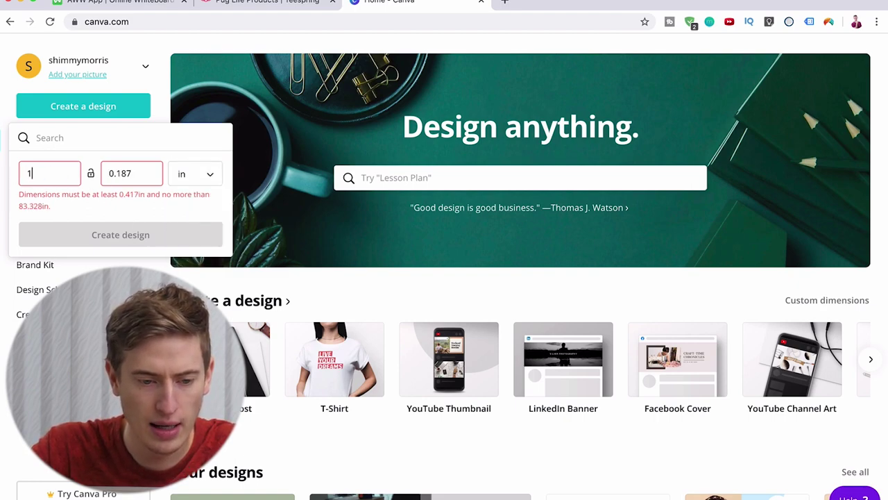
pyautogui.write('1')
pyautogui.press('Tab')
pyautogui.write('18')
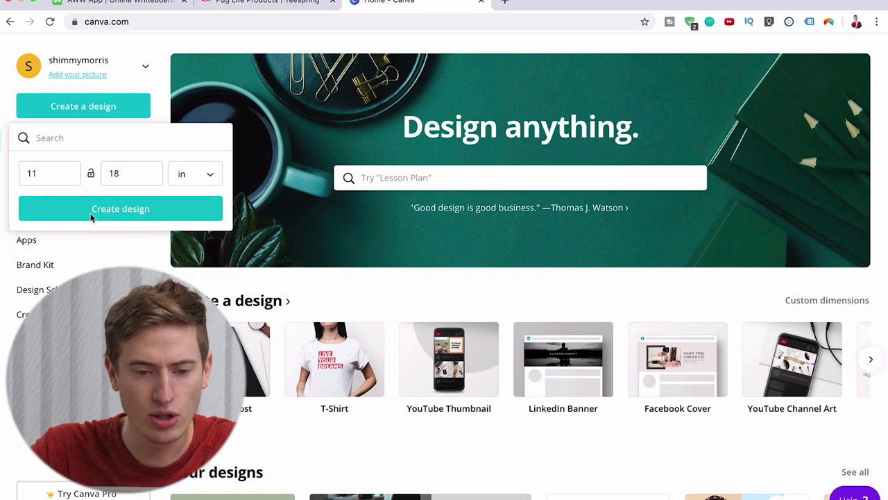
pyautogui.click(91, 233)
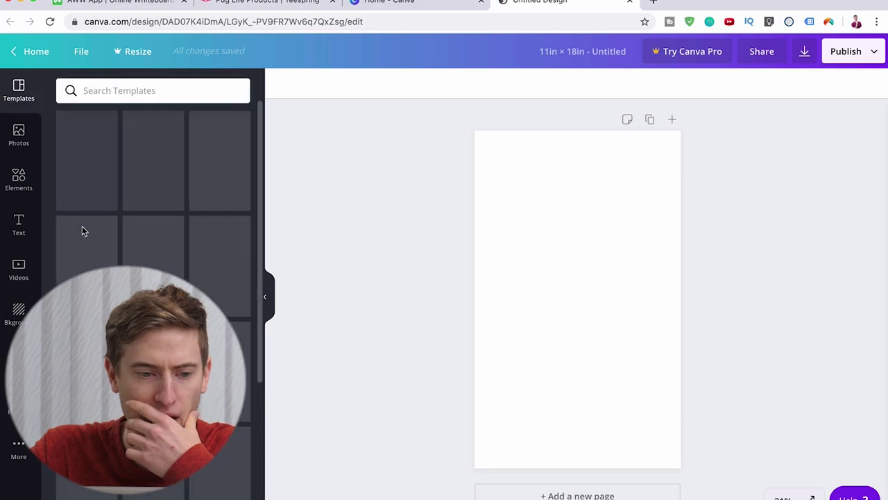
# Step: Add a heading reading "PUG LIFE" to the blank page
pyautogui.click(26, 224)
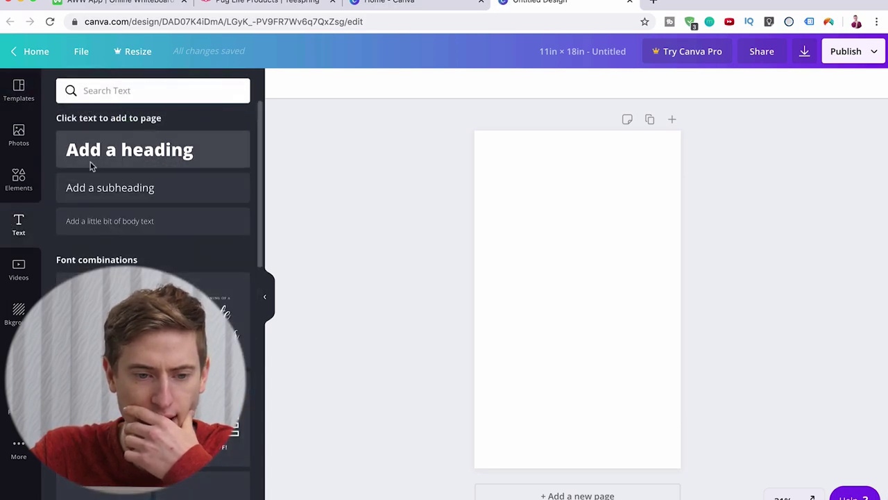
pyautogui.click(228, 145)
pyautogui.write('PUG LIFE')
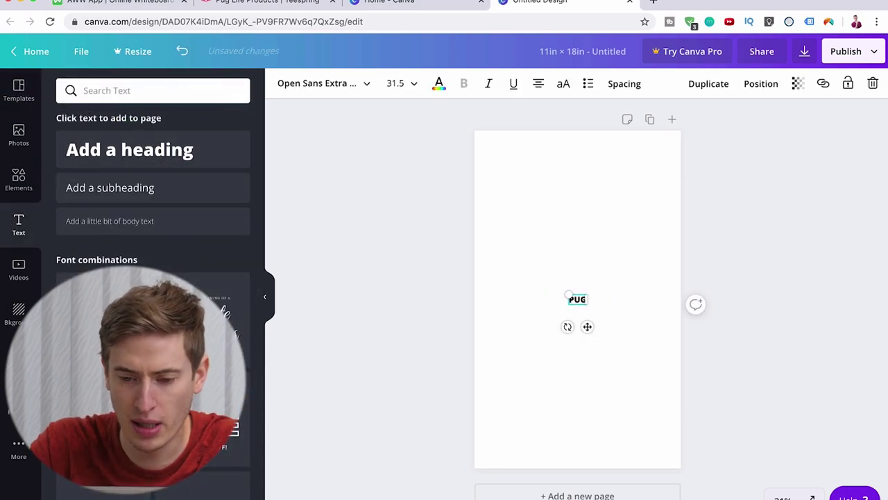
# Step: Enlarge the PUG LIFE heading to about font size 153, nearly the full page width, and place it near the page's middle
pyautogui.click(396, 83)
pyautogui.scroll(-5, 419, 384)
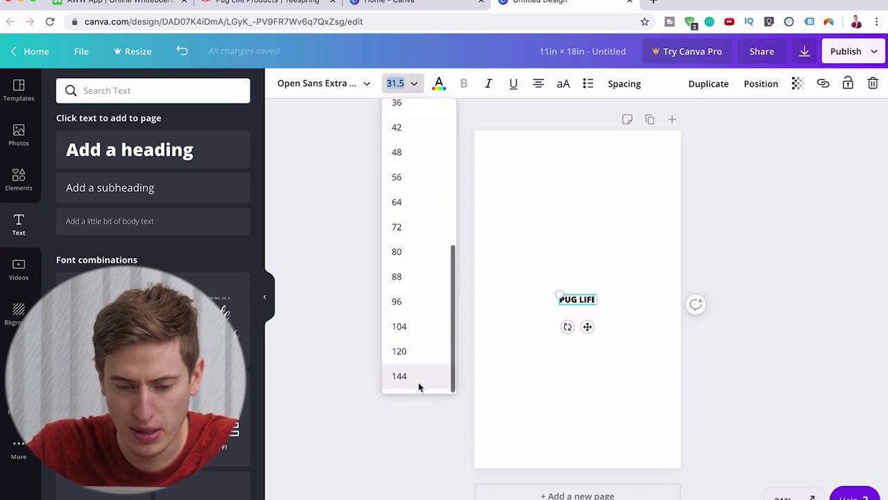
pyautogui.click(400, 300)
pyautogui.moveTo(634, 325); pyautogui.dragTo(678, 366)
pyautogui.moveTo(523, 295); pyautogui.dragTo(500, 290)
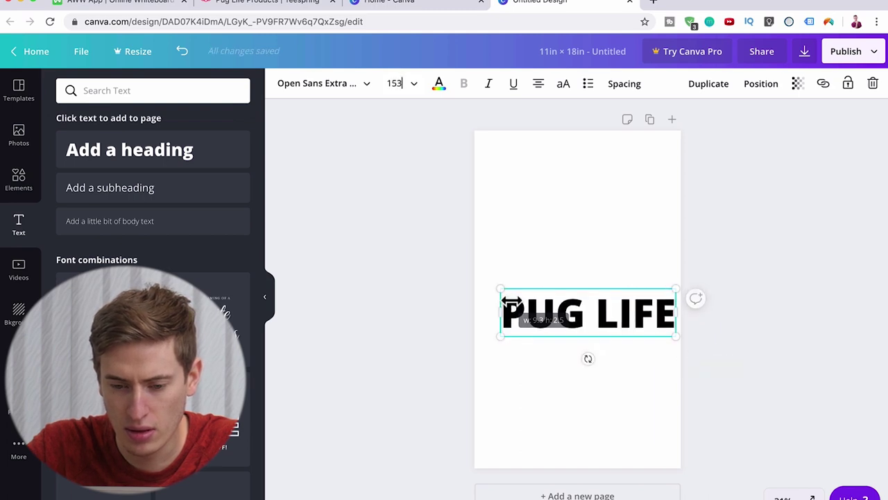
pyautogui.moveTo(573, 338); pyautogui.dragTo(568, 336)
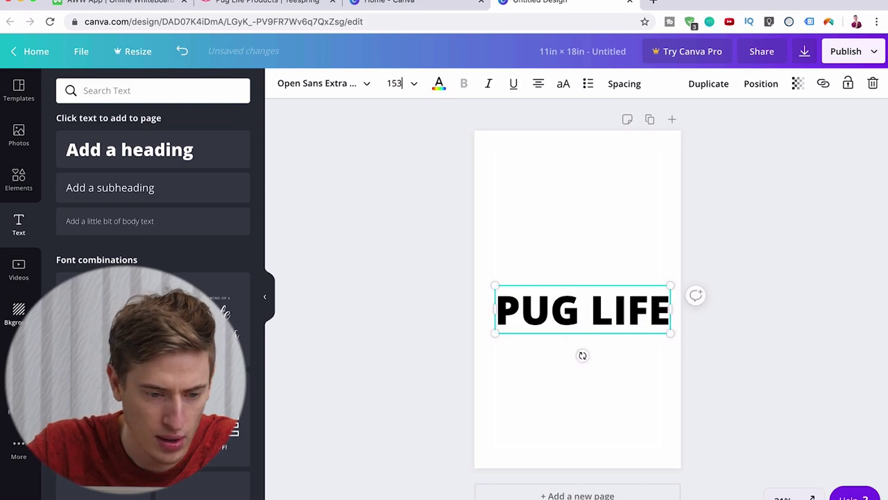
# Step: Search the photo library for "pug"
pyautogui.click(19, 179)
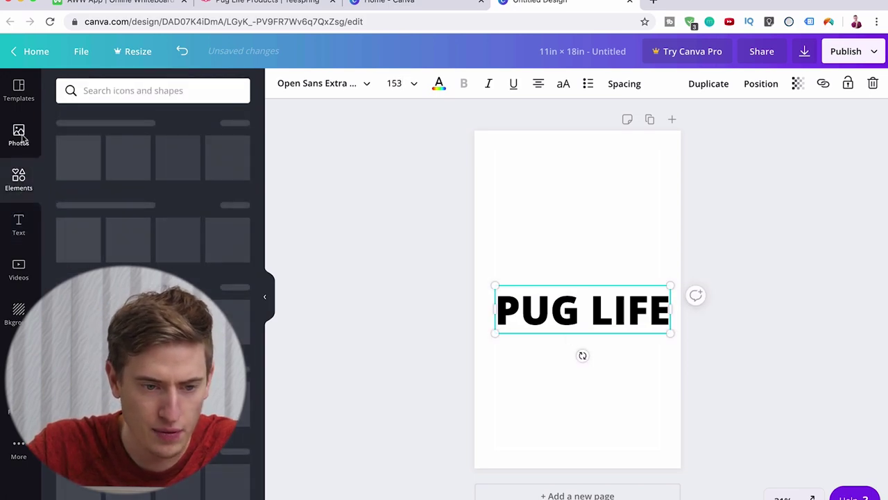
pyautogui.click(19, 135)
pyautogui.click(88, 93)
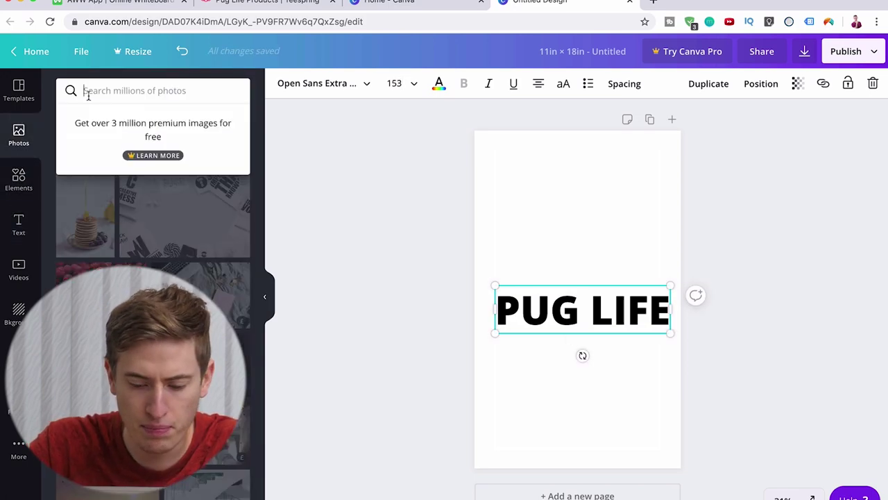
pyautogui.write('pug')
pyautogui.press('Return')
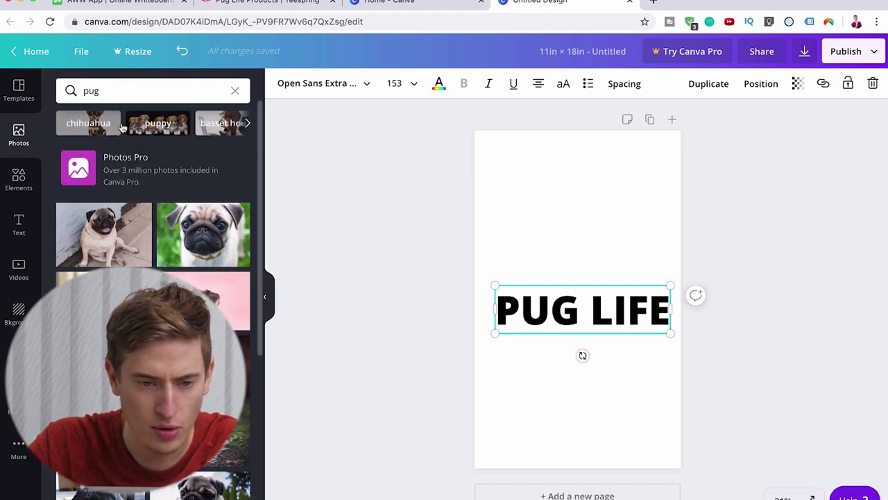
# Step: Refine the photo search to "pug face" and look through the pictures
pyautogui.click(128, 98)
pyautogui.write('a')
pyautogui.press('BackSpace')
pyautogui.write('face')
pyautogui.press('Return')
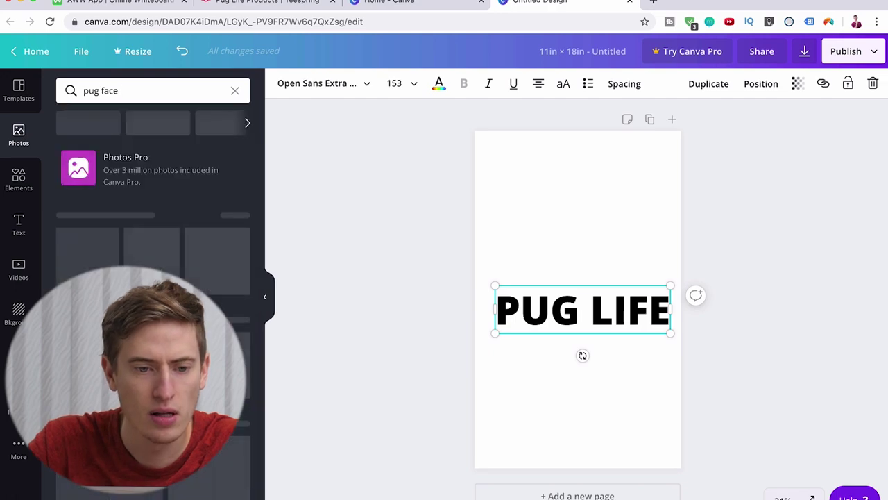
pyautogui.scroll(-3, 137, 138)
pyautogui.scroll(3, 137, 139)
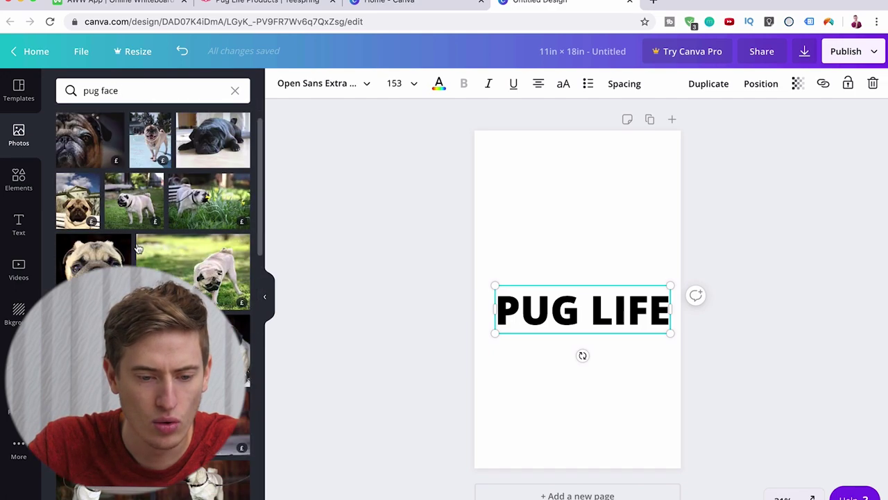
# Step: Search the photos for "pug cartoon" instead and browse the results for a usable pug picture
pyautogui.click(116, 95)
pyautogui.doubleClick(115, 94)
pyautogui.write('cartoon')
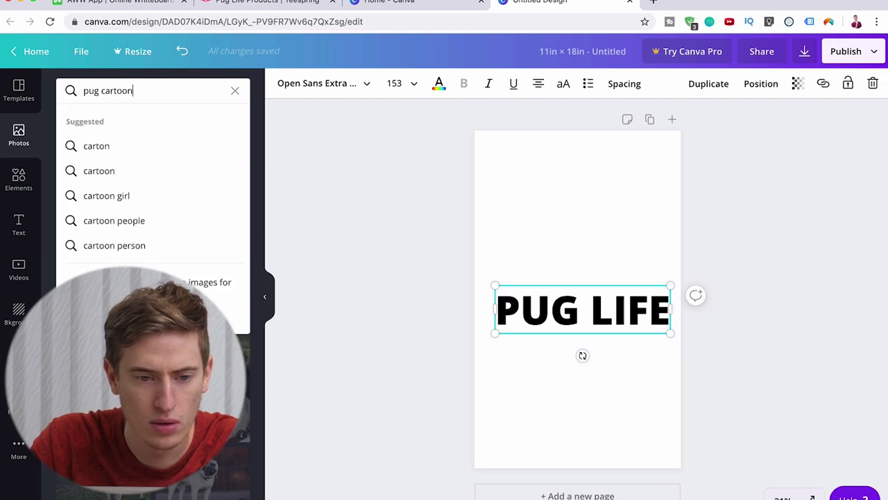
pyautogui.press('Return')
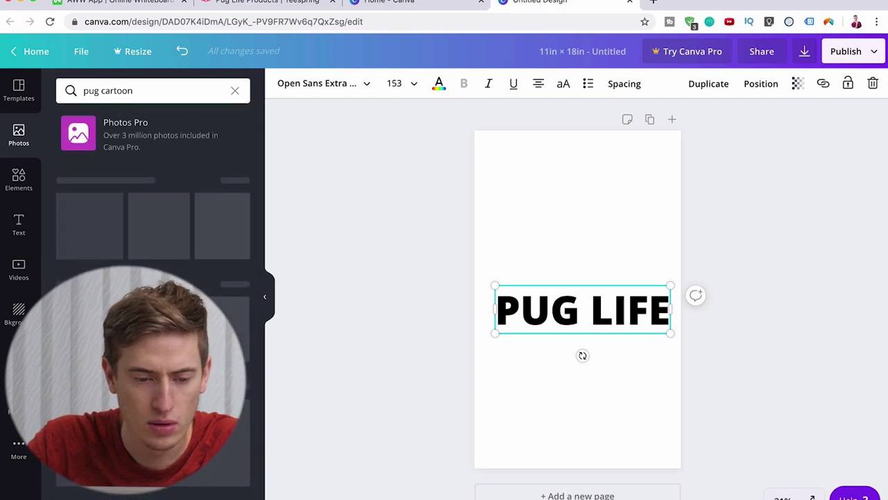
pyautogui.scroll(-1, 100, 214)
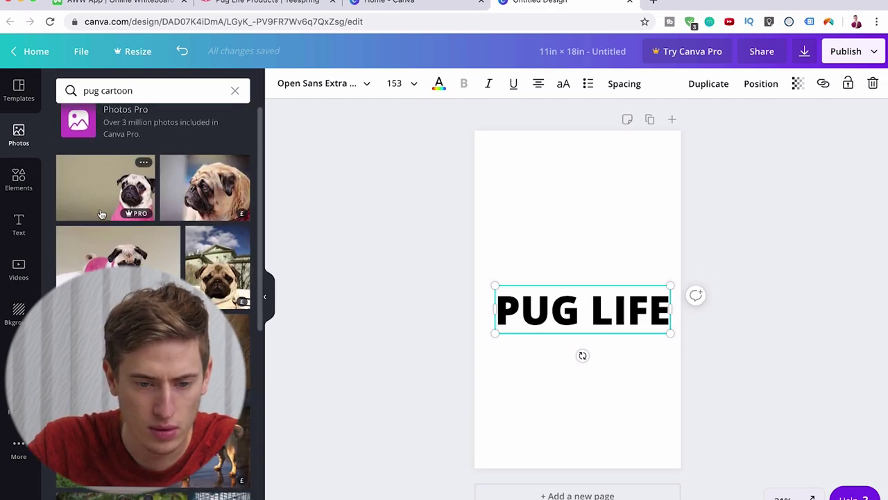
pyautogui.scroll(-5, 100, 214)
pyautogui.scroll(2, 100, 214)
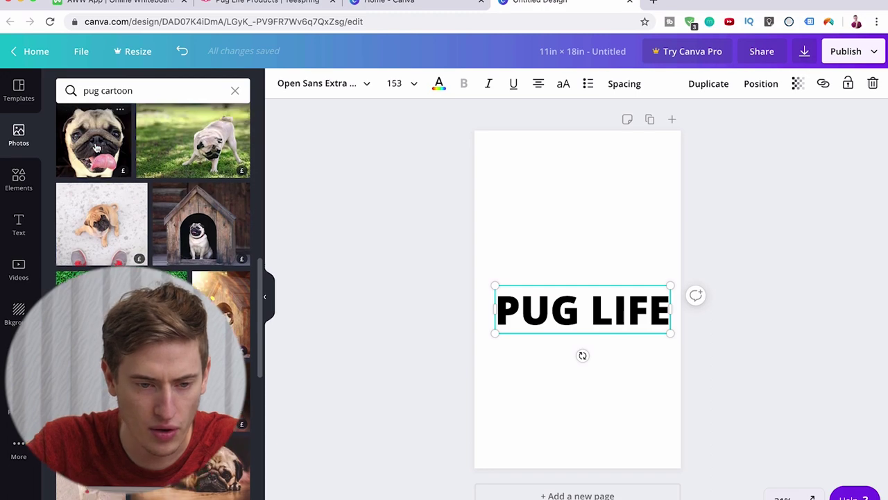
pyautogui.scroll(-10, 96, 212)
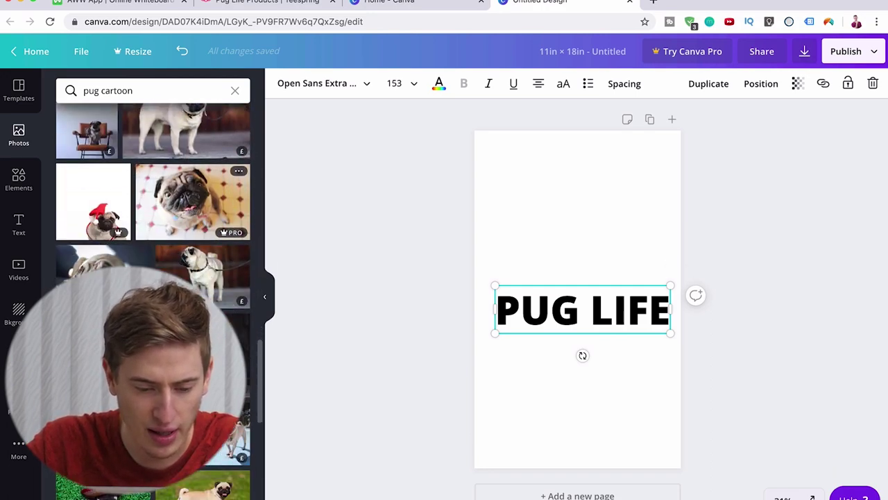
pyautogui.scroll(-10, 96, 212)
pyautogui.scroll(15, 152, 208)
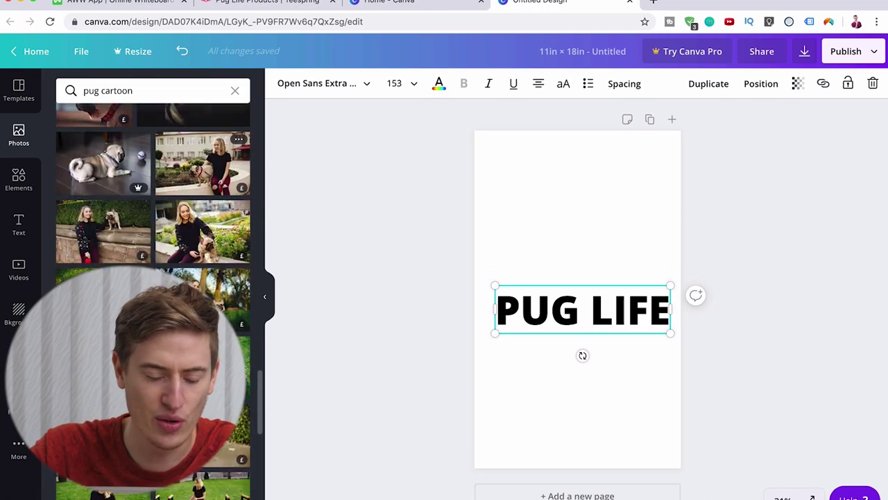
pyautogui.scroll(4, 153, 208)
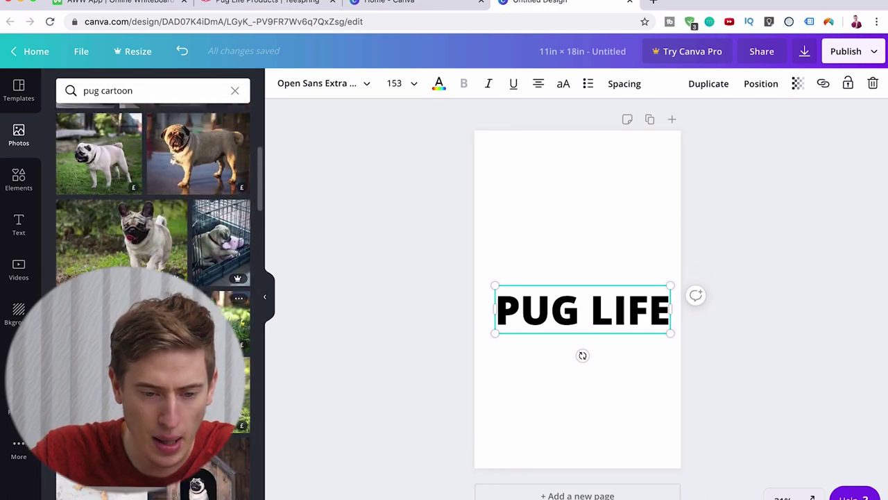
pyautogui.scroll(5, 153, 209)
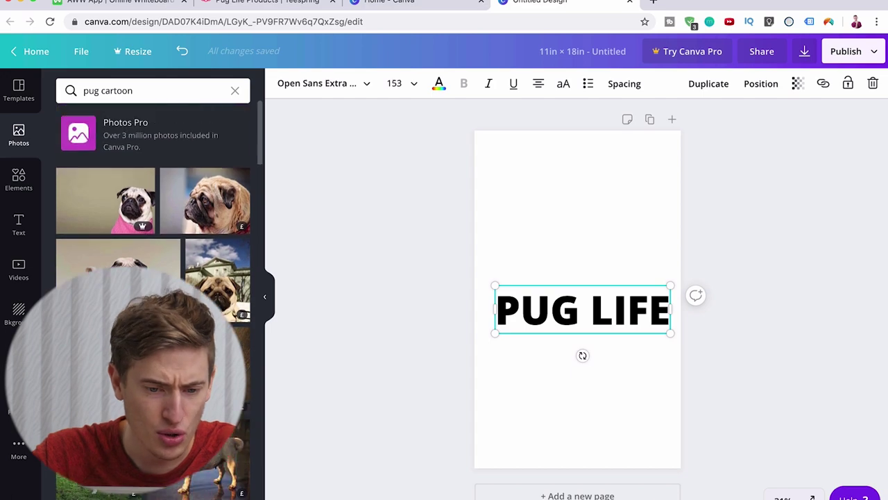
# Step: Try placing the close-up pug photo above the PUG LIFE heading, and delete it from the page
pyautogui.click(223, 228)
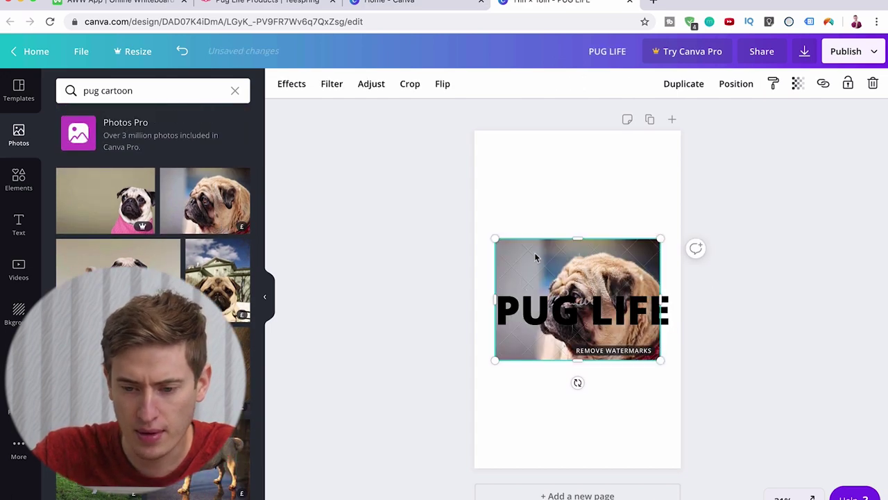
pyautogui.moveTo(535, 275); pyautogui.dragTo(530, 201)
pyautogui.press('Delete')
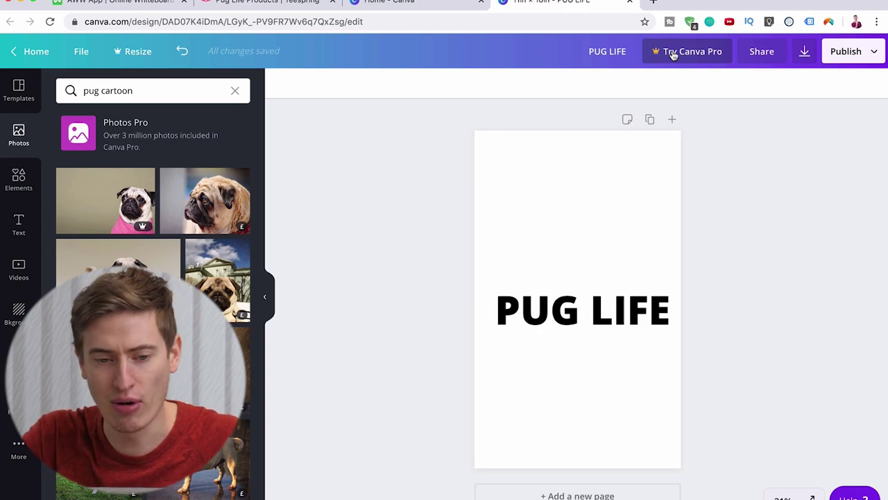
# Step: Look back at the AWW whiteboard sketches and return to the PUG LIFE design in Canva
pyautogui.press('super+1')
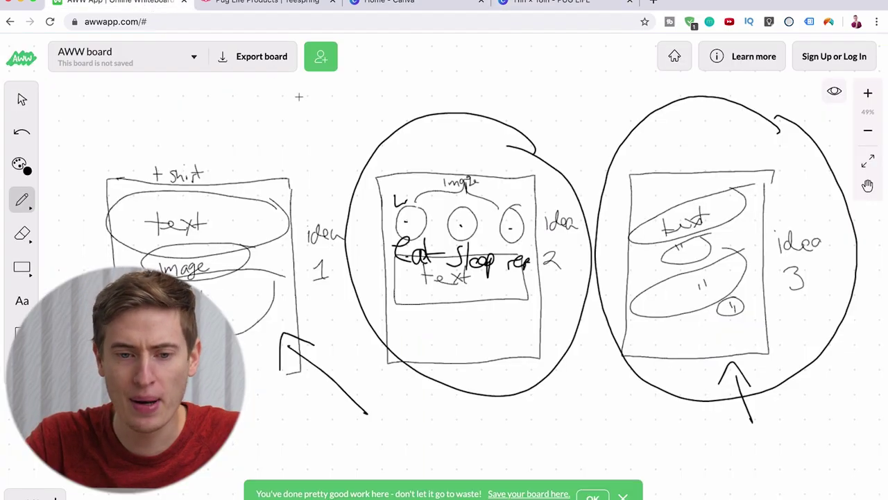
pyautogui.hotkey('ctrl', 'Right')
pyautogui.hotkey('ctrl', 'Left')
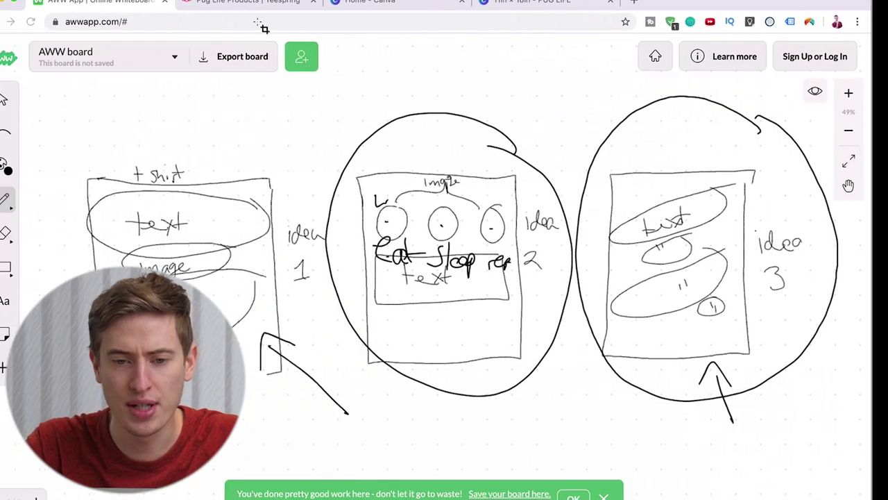
pyautogui.click(555, 2)
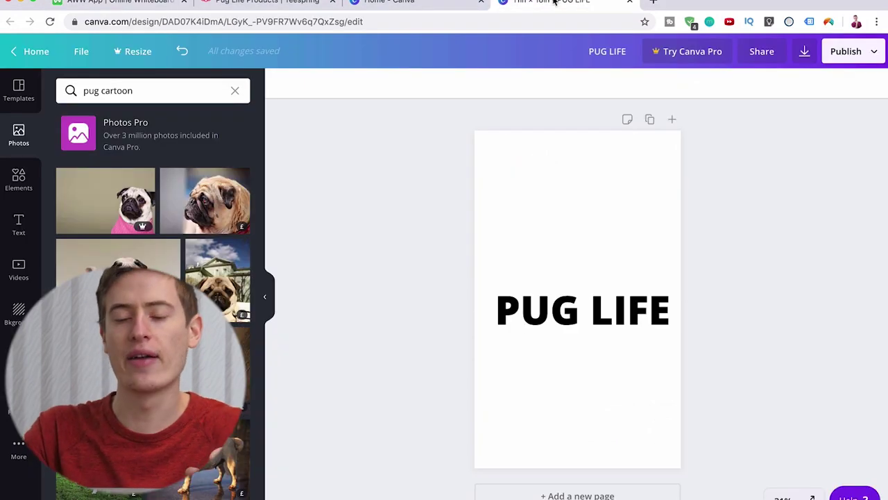